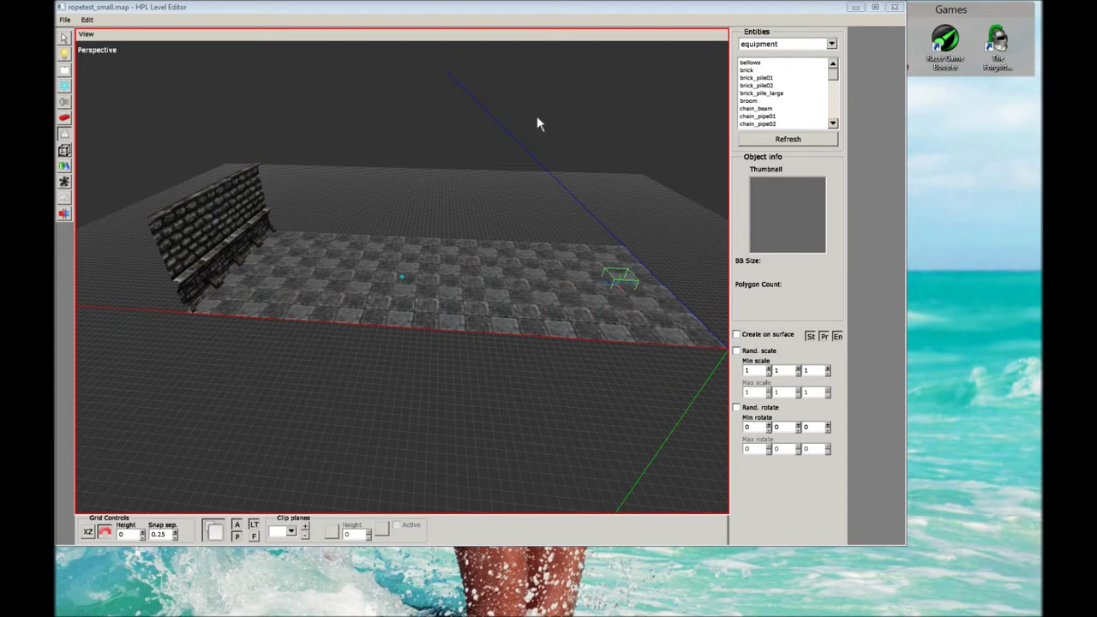
Place a box light at the centre of the floor.
middle_drag(483, 146, 432, 176)
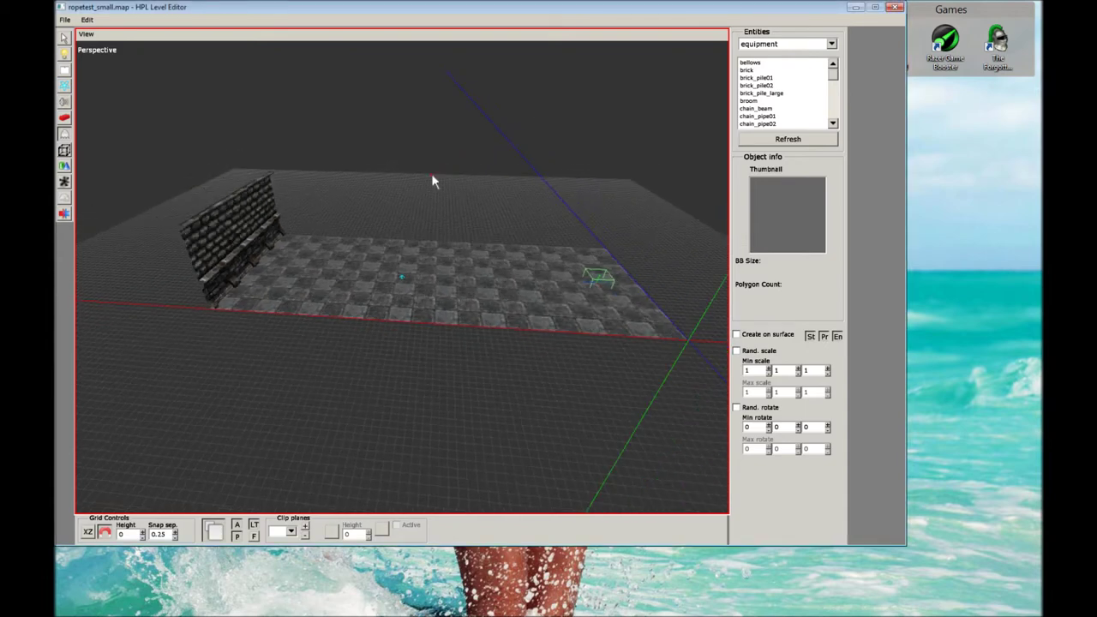
key(1)
mouse_move(255, 136)
middle_down()
mouse_move(374, 178)
mouse_move(326, 182)
middle_up()
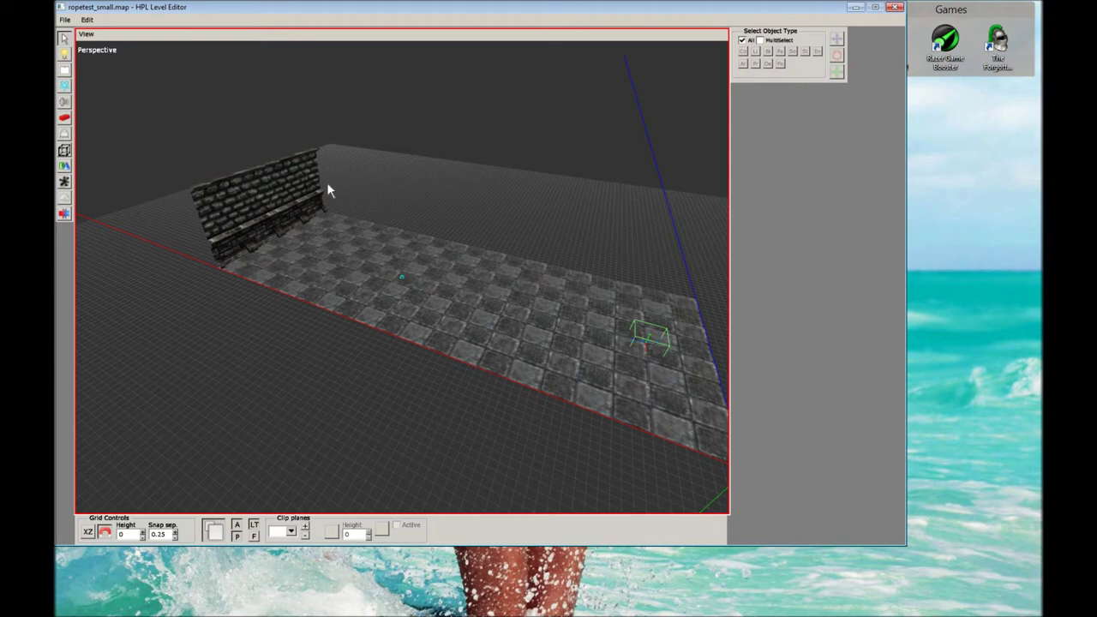
mouse_move(326, 181)
middle_down()
mouse_move(211, 153)
mouse_move(194, 175)
mouse_move(350, 162)
mouse_move(382, 200)
middle_up()
key(2)
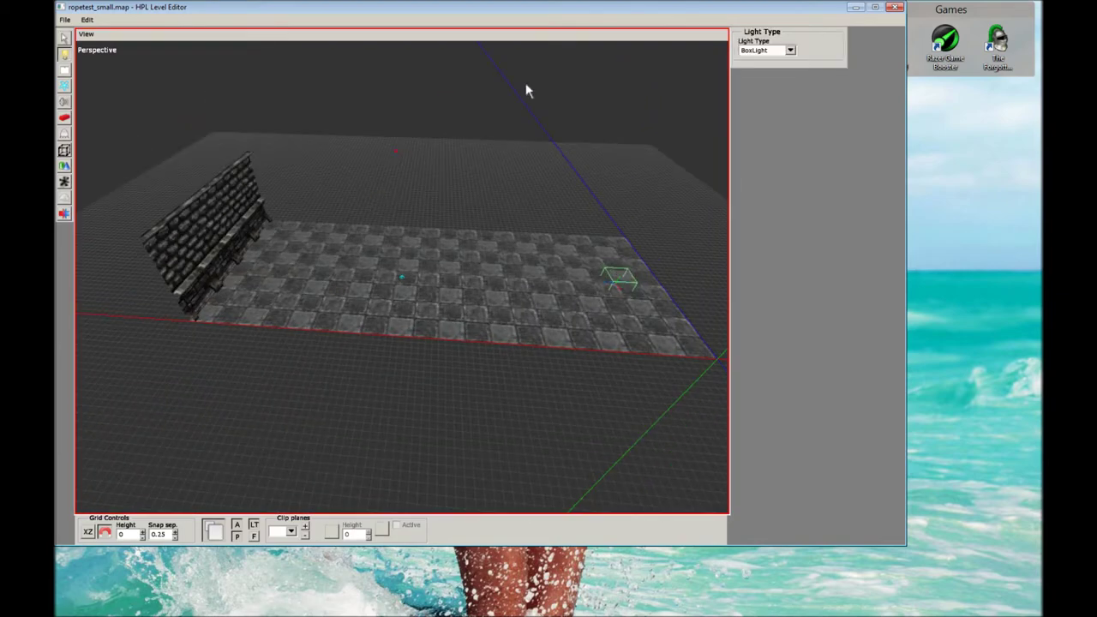
middle_drag(477, 235, 422, 252)
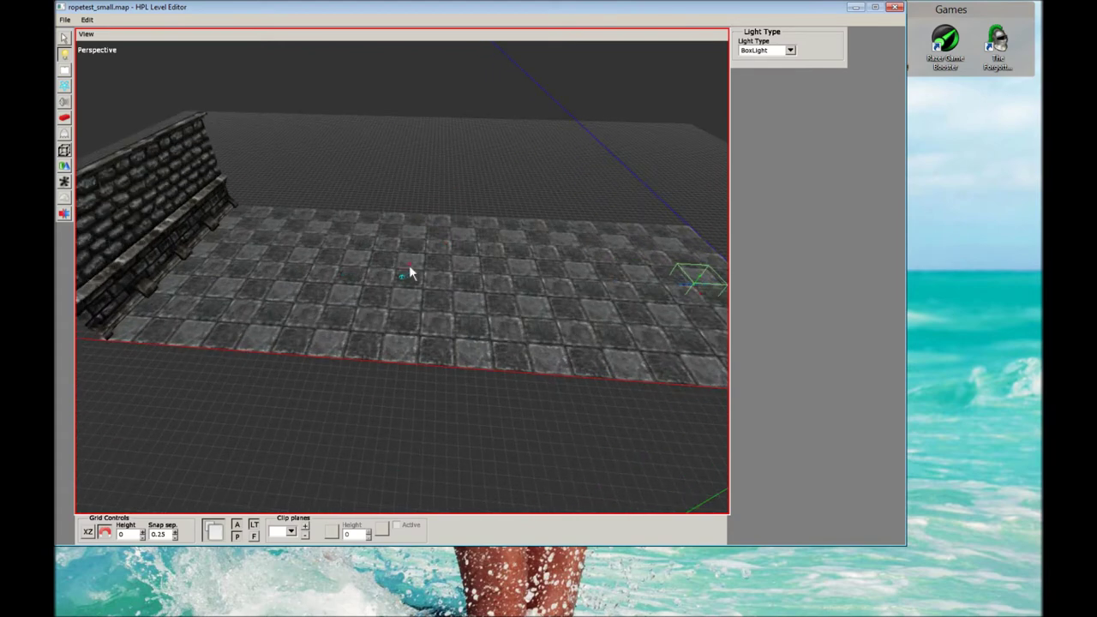
click(423, 275)
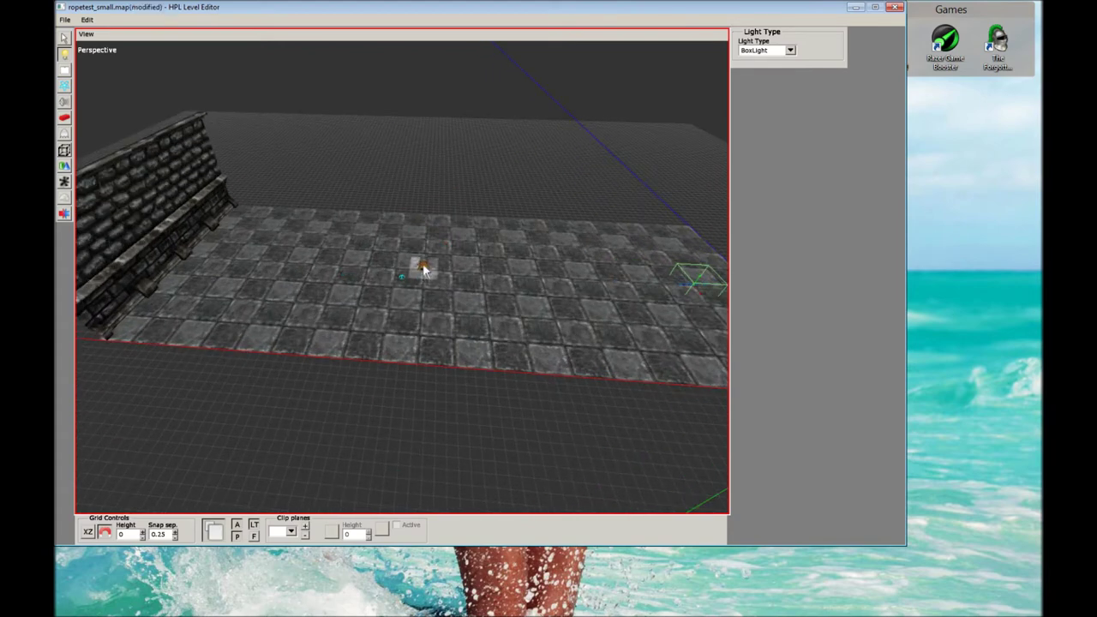
Stretch the box light's volume to enclose the whole room.
middle_drag(423, 274, 413, 254)
key(1)
click(421, 271)
drag(309, 267, 126, 253)
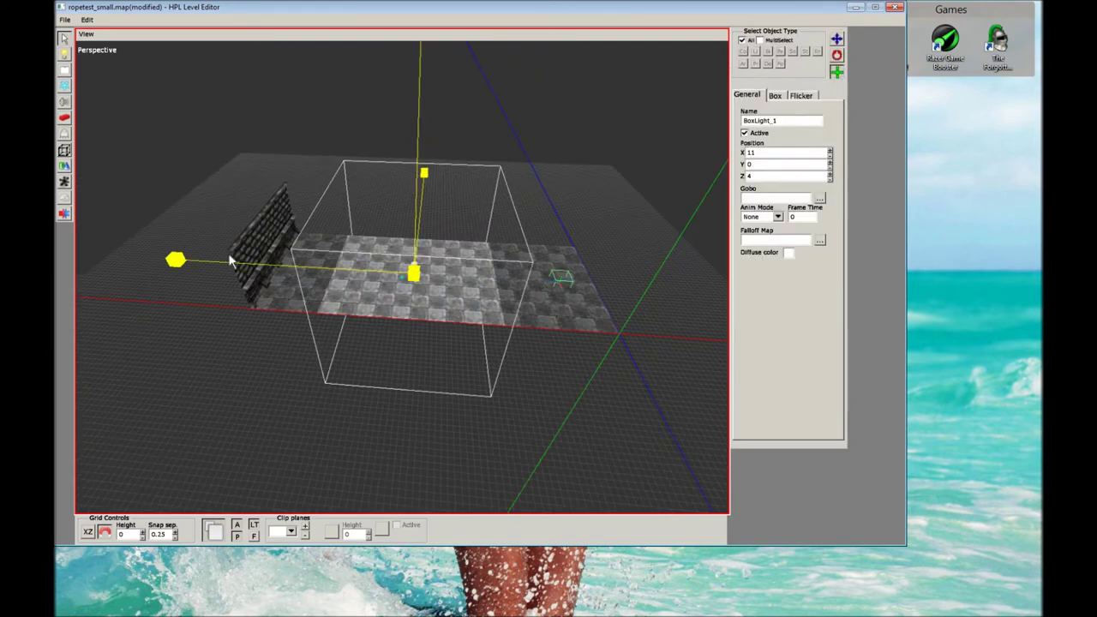
mouse_move(126, 254)
mouse_down()
mouse_move(272, 269)
mouse_move(199, 266)
mouse_up()
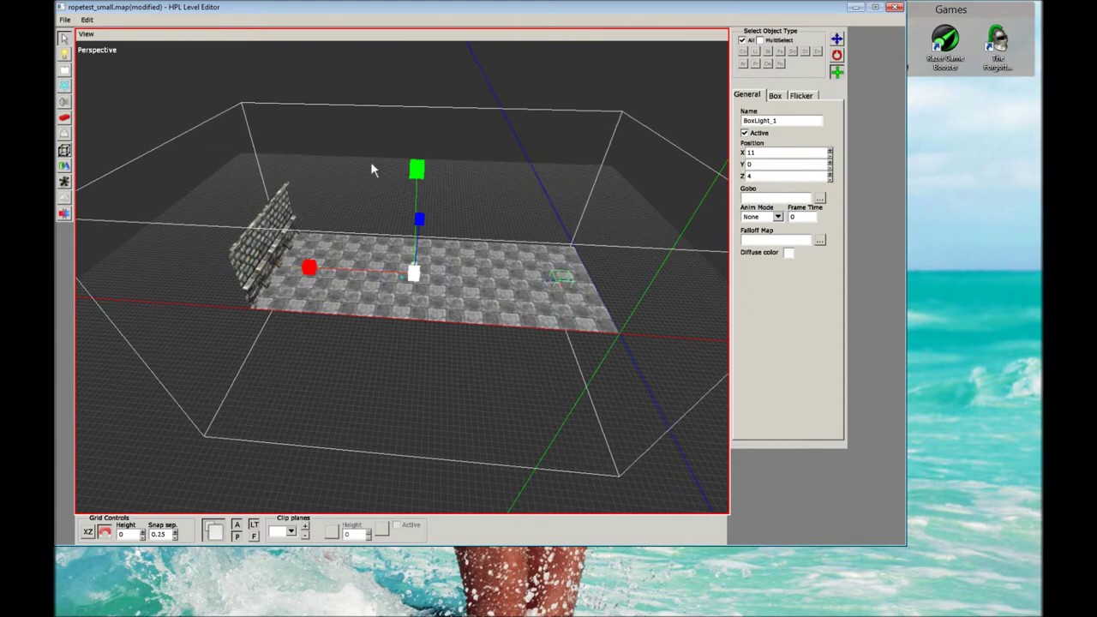
Set the light's diffuse colour to 0.5, 0.5, 1.
click(788, 253)
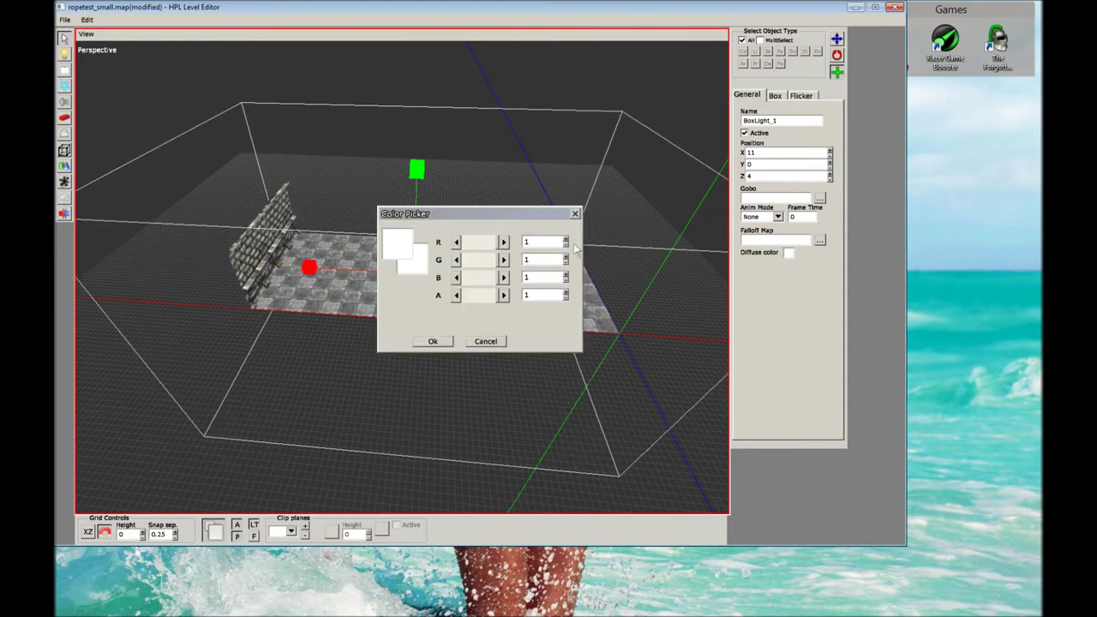
click(546, 243)
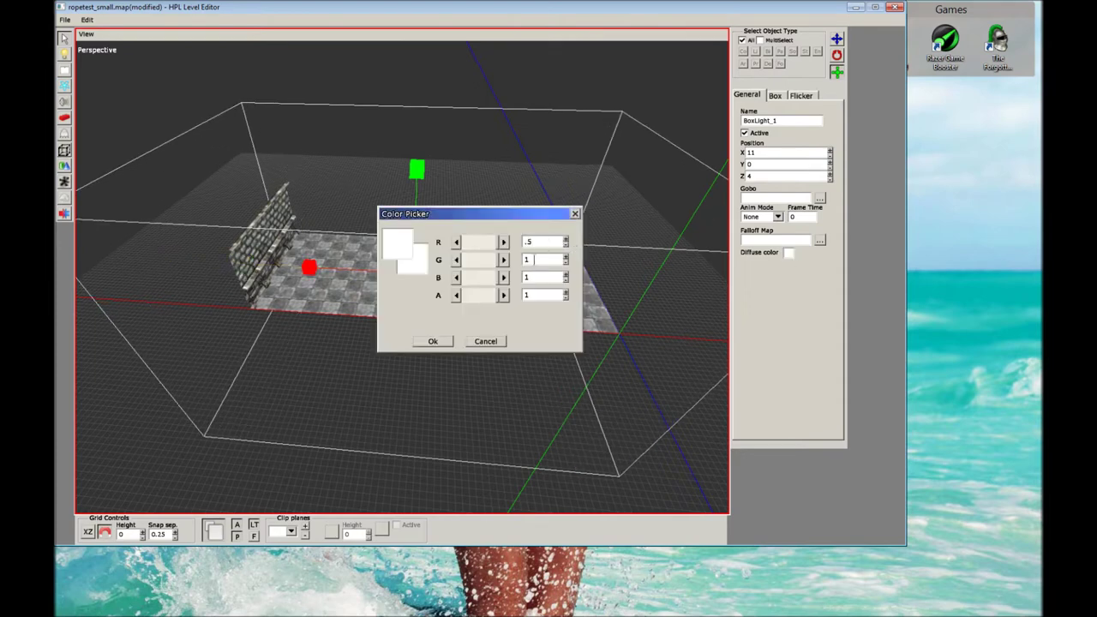
text(.5)
key(Tab)
text(.)
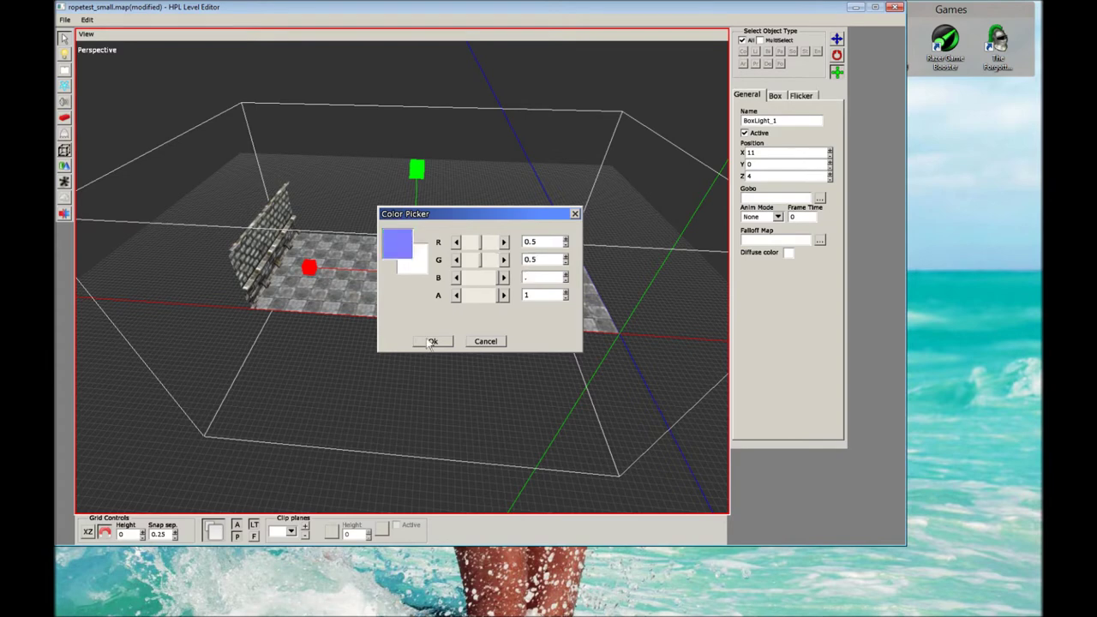
click(431, 341)
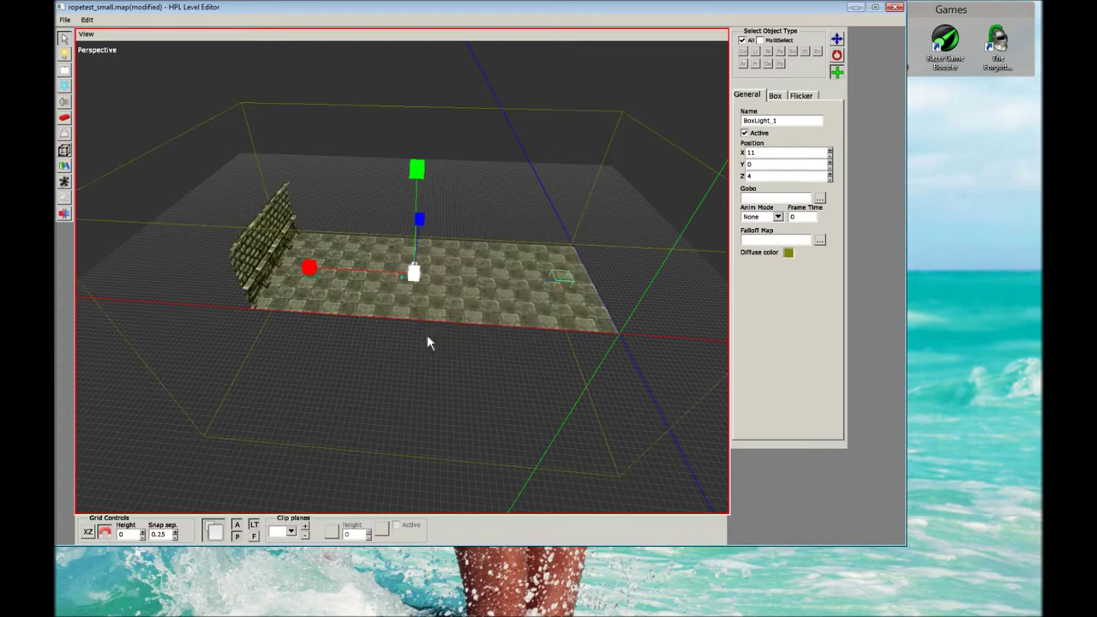
click(788, 254)
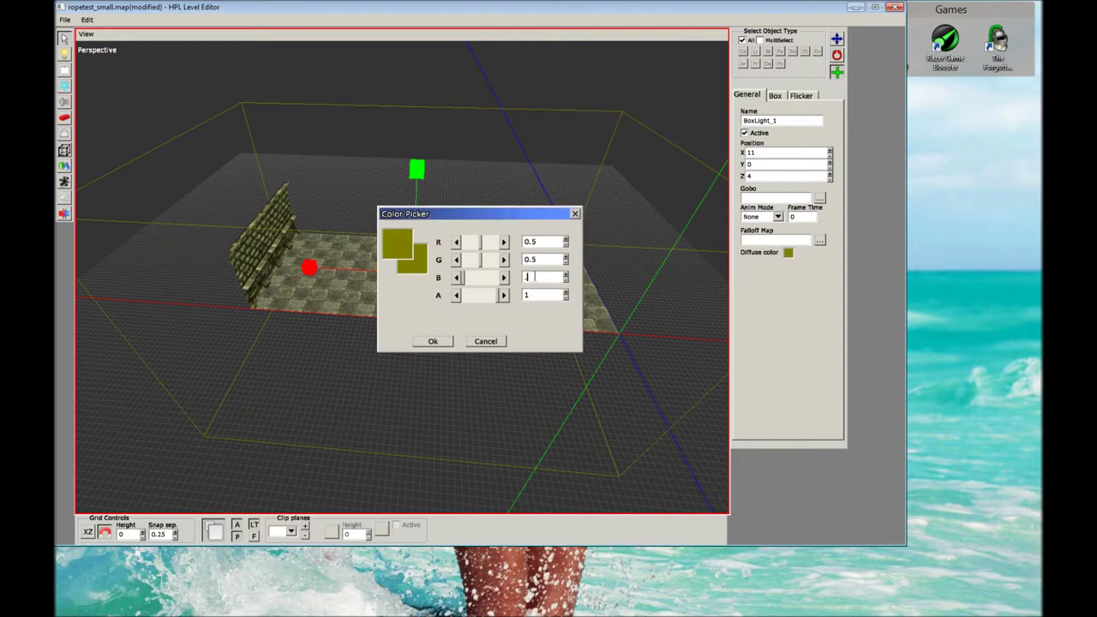
click(433, 340)
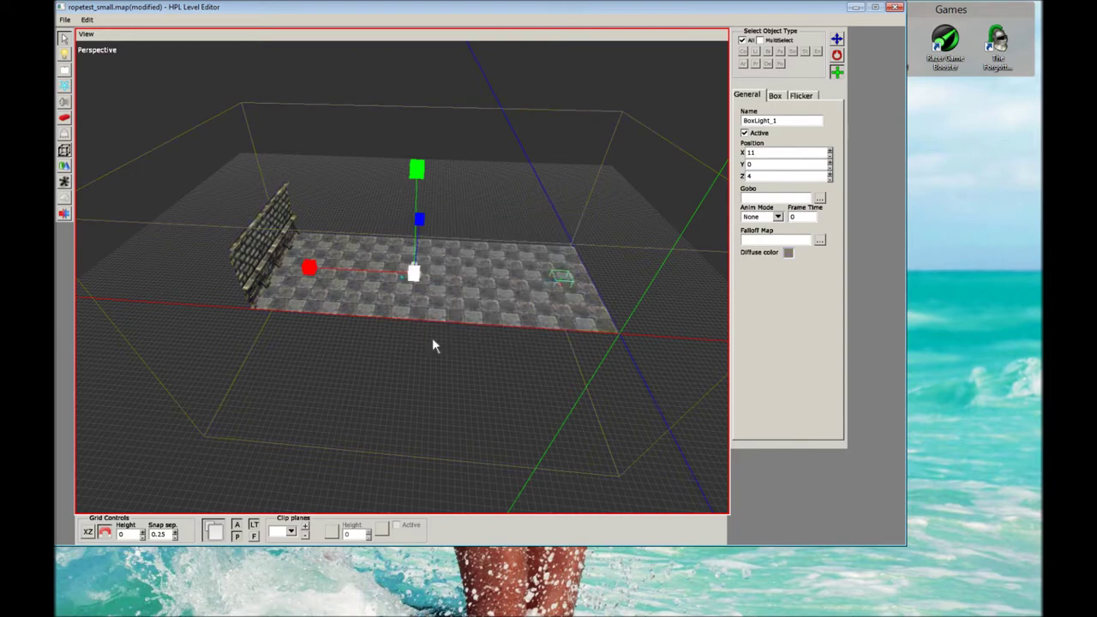
click(411, 196)
Save the map and bring the brick wall into view.
key(ctrl+s)
scroll(403, 206, up, 3)
scroll(402, 206, up, 2)
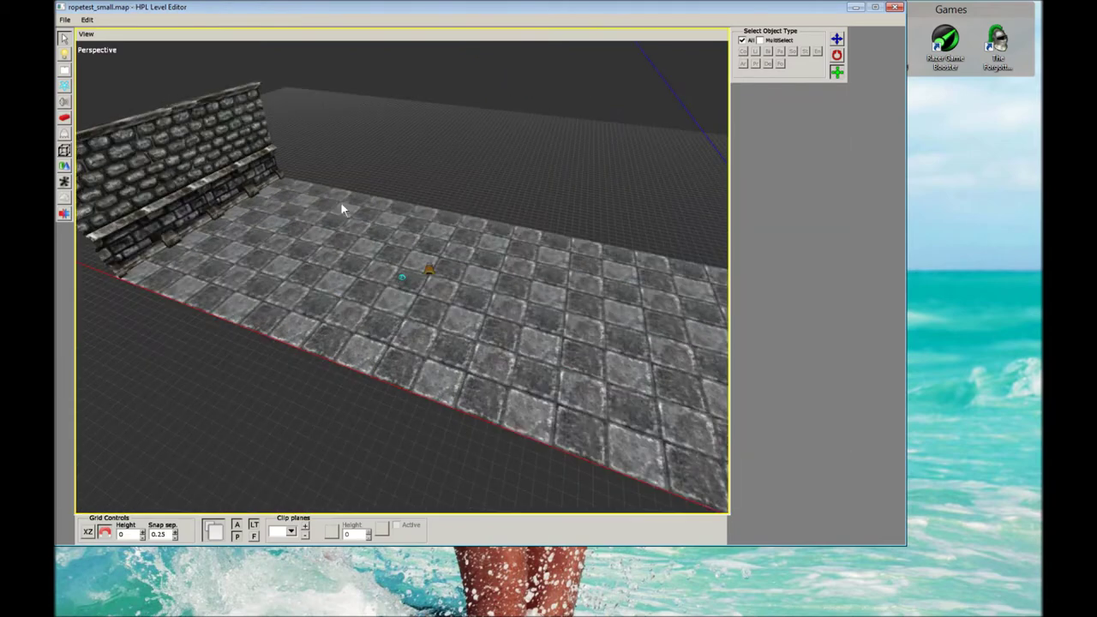
scroll(421, 189, down, 2)
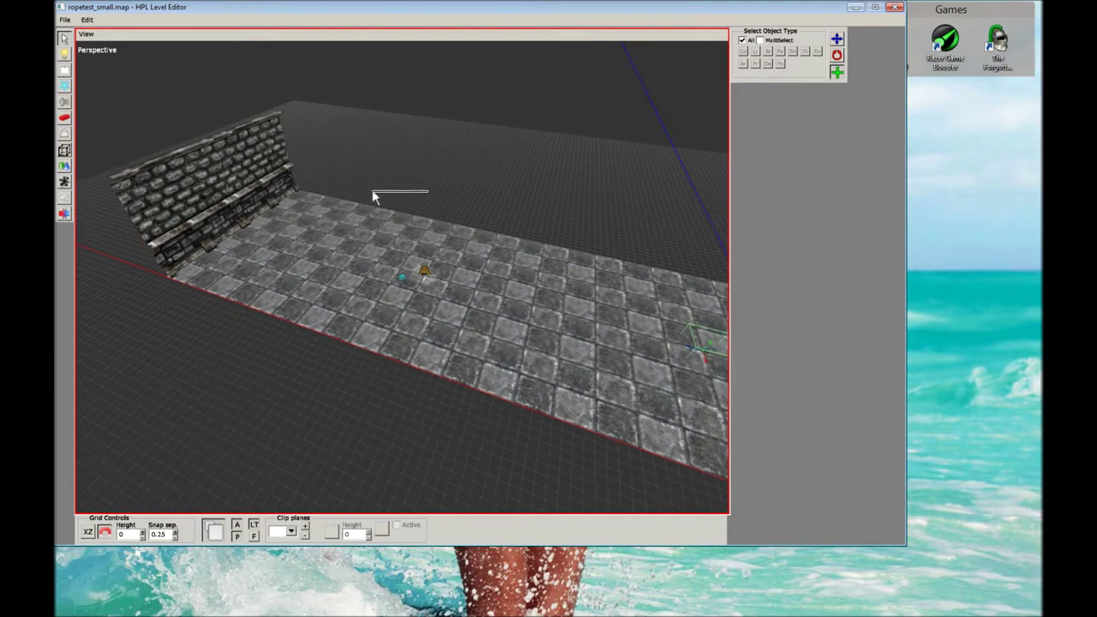
scroll(431, 181, down, 2)
scroll(402, 203, down, 1)
scroll(387, 203, up, 3)
mouse_move(335, 216)
alt+middle_down()
mouse_move(503, 239)
mouse_move(309, 245)
alt+middle_up()
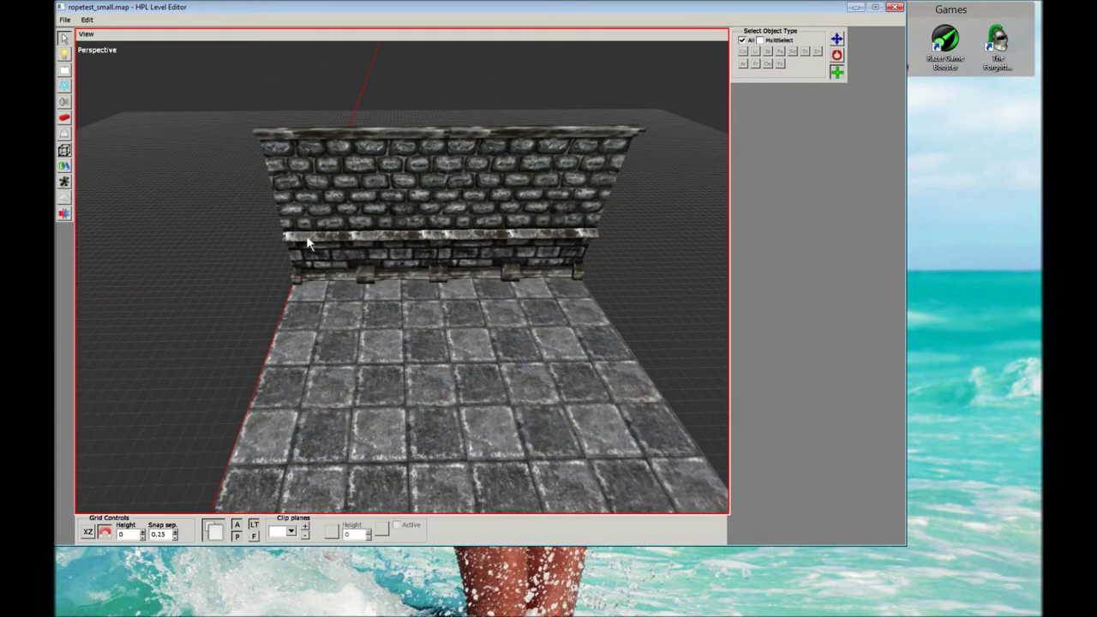
Place a Rope-type area at the wall's base bracket.
click(64, 150)
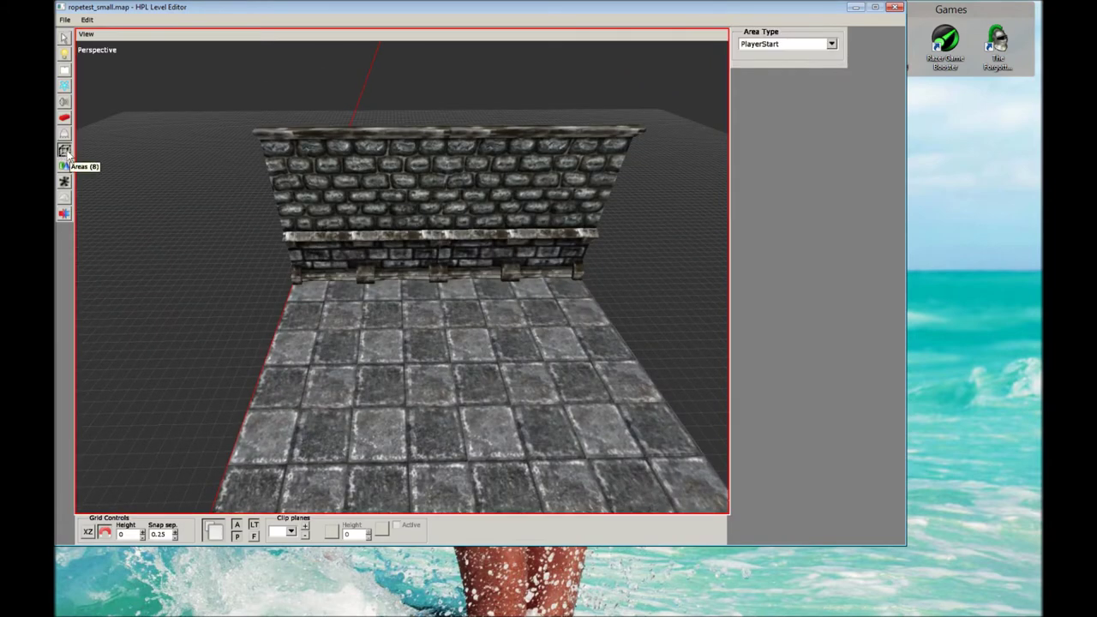
click(831, 45)
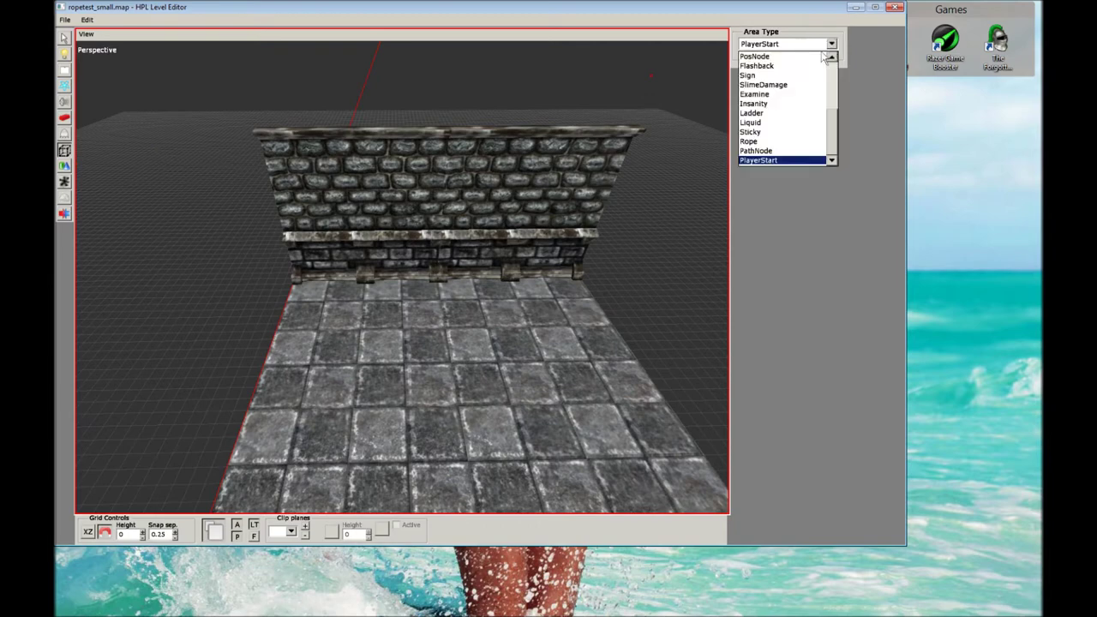
click(759, 143)
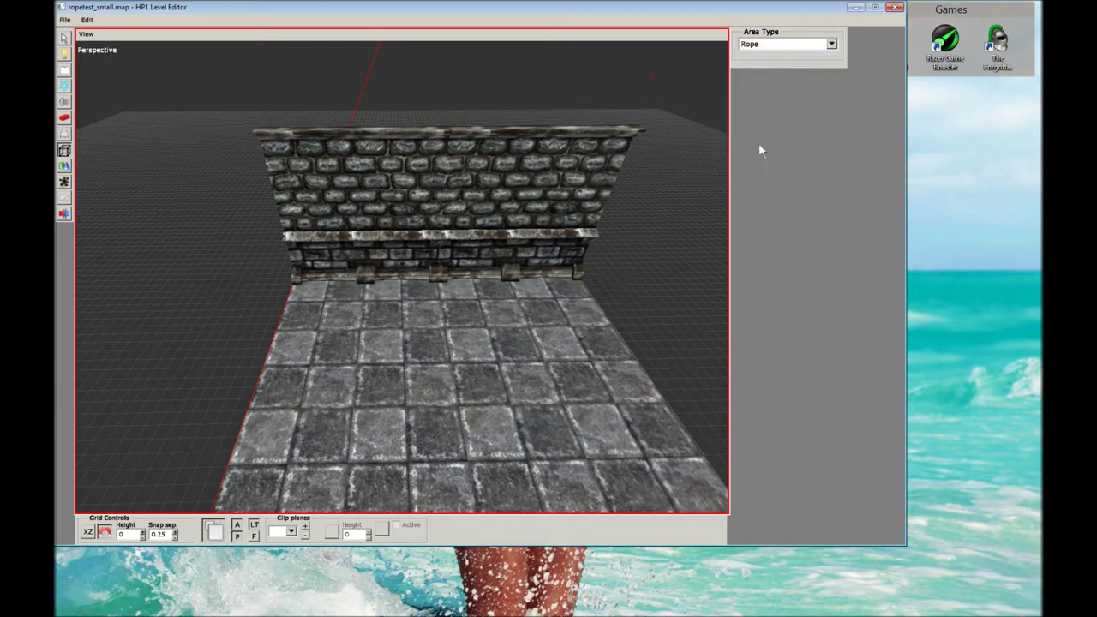
scroll(497, 233, up, 3)
scroll(448, 295, up, 2)
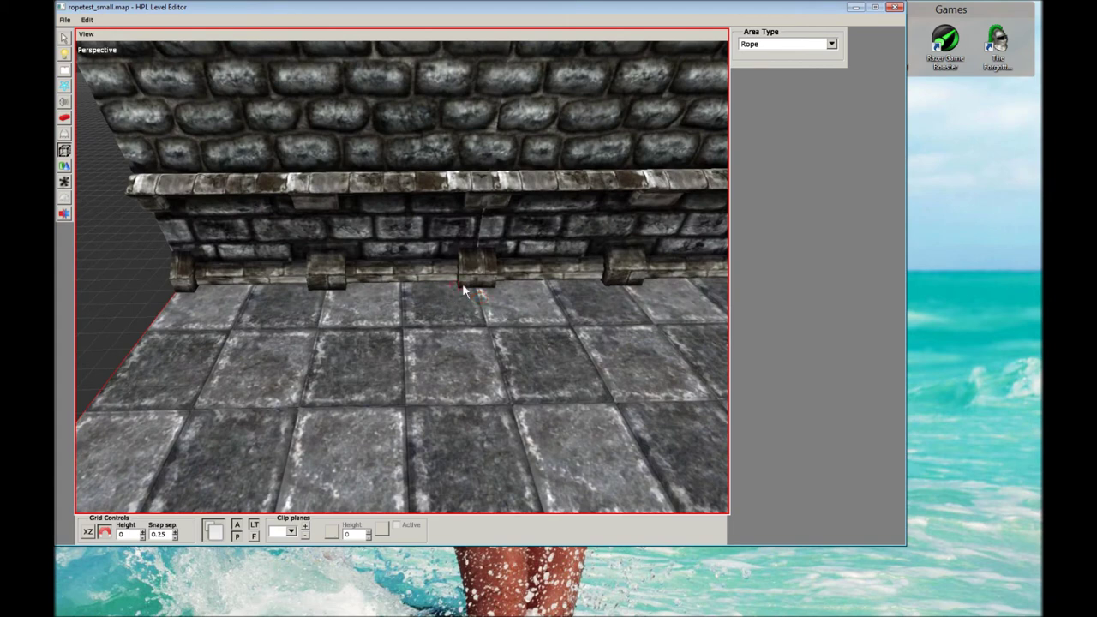
click(477, 289)
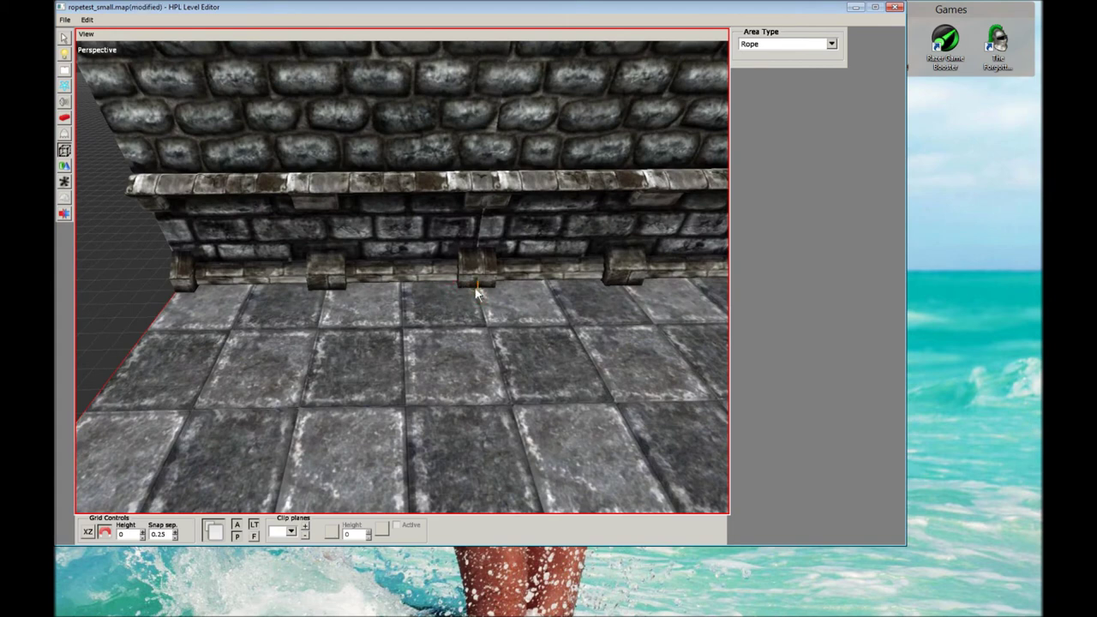
Select the small RopeArea_1 instead of the floor plane.
scroll(477, 292, up, 3)
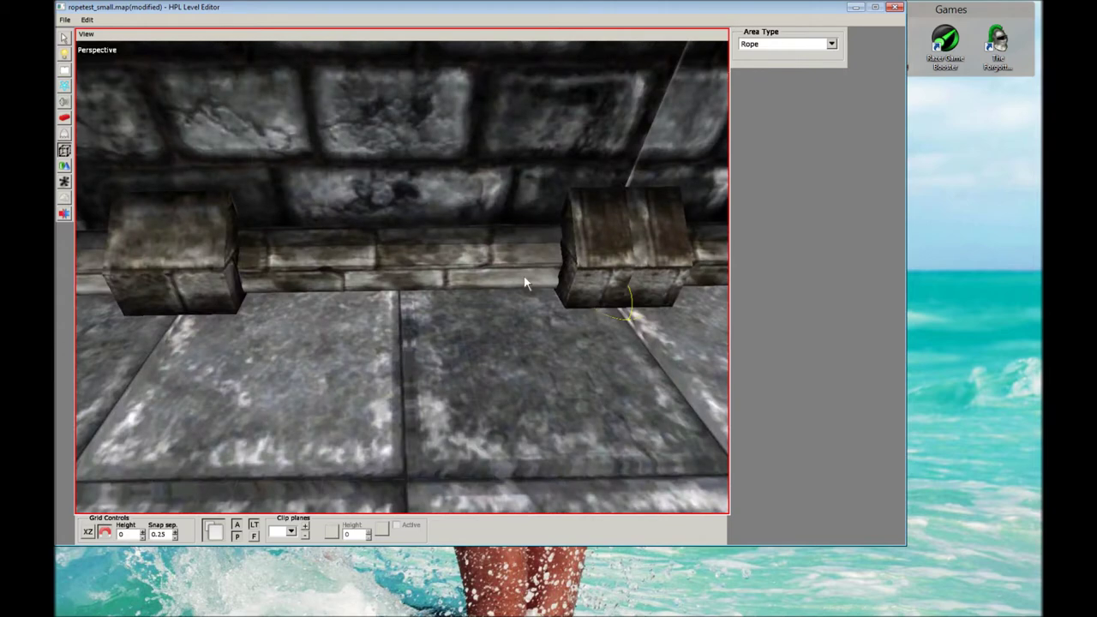
scroll(523, 286, down, 2)
scroll(522, 285, down, 2)
key(q)
click(581, 314)
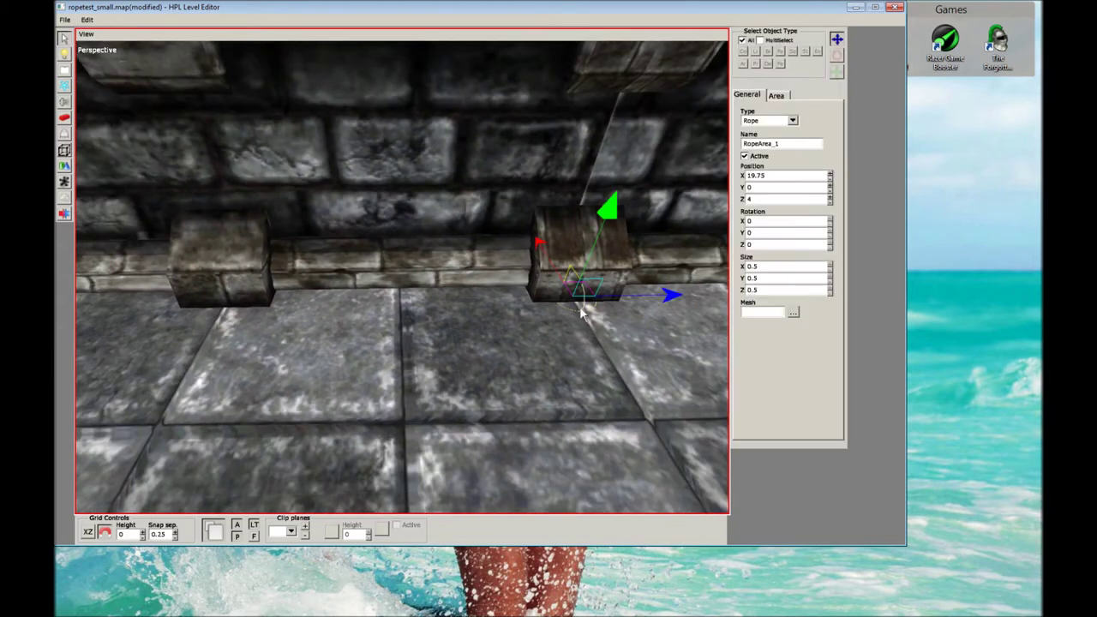
click(582, 313)
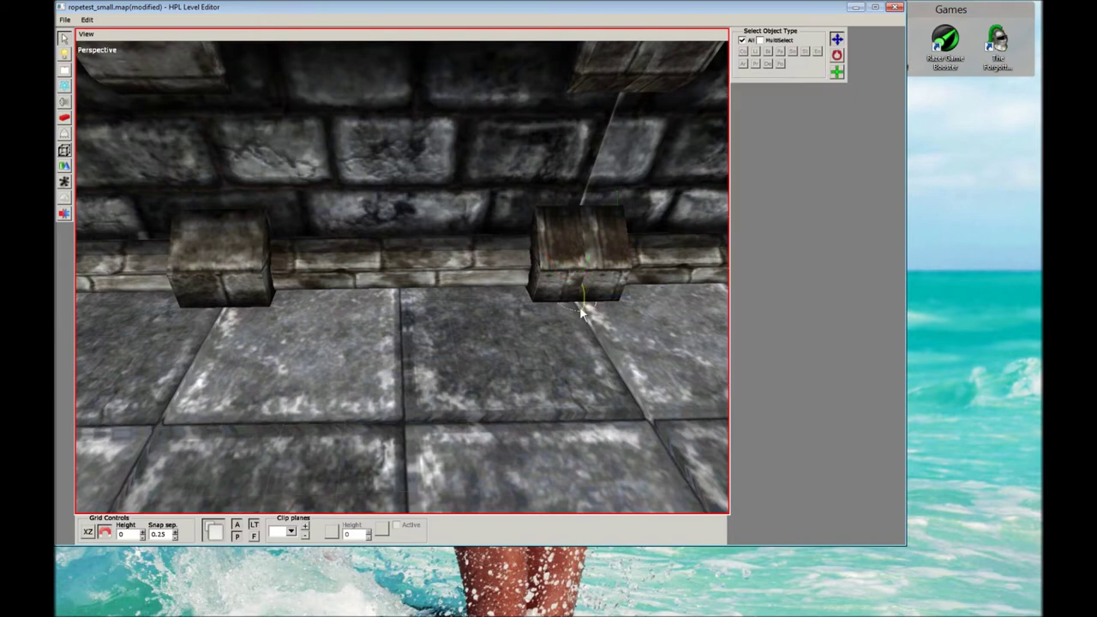
click(582, 313)
click(581, 314)
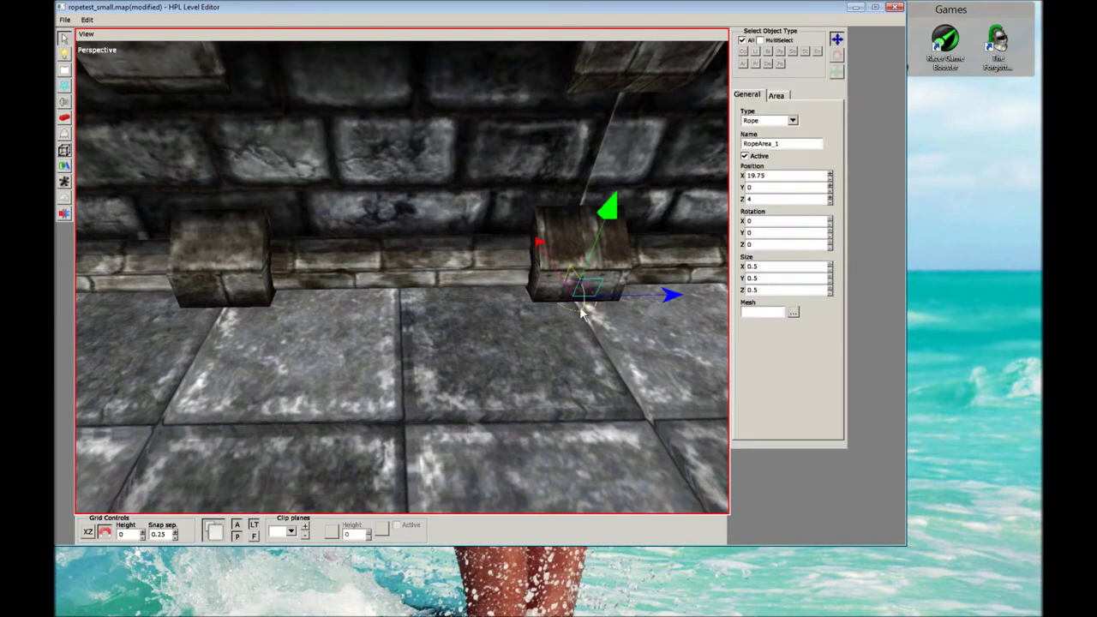
click(580, 313)
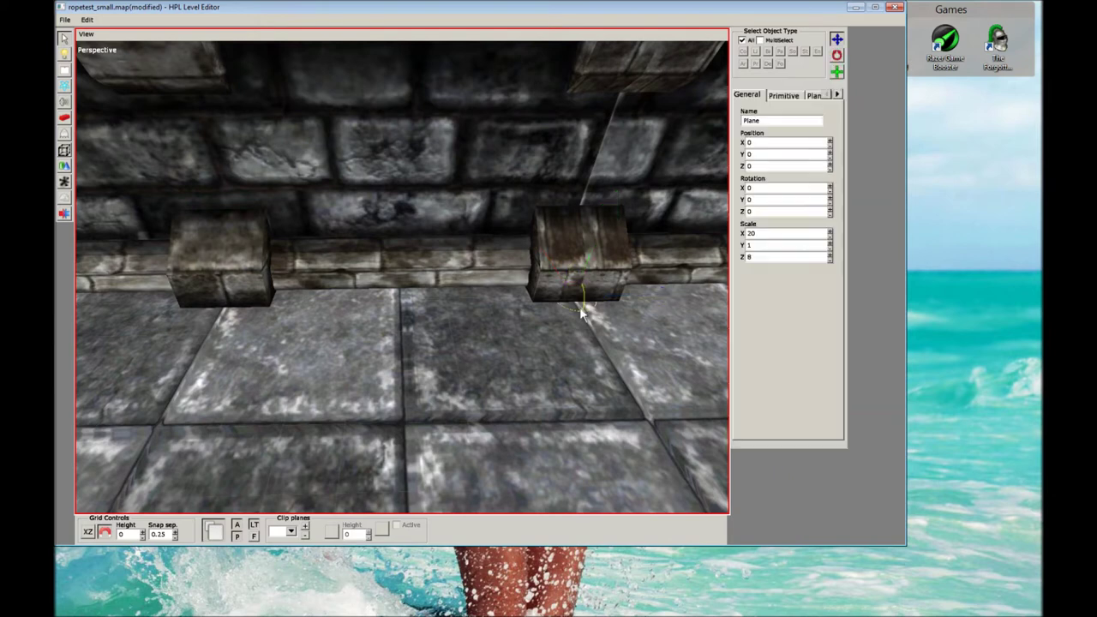
click(580, 310)
Raise RopeArea_1 to the top of the wall at Y 4.
scroll(534, 250, down, 3)
scroll(533, 251, down, 2)
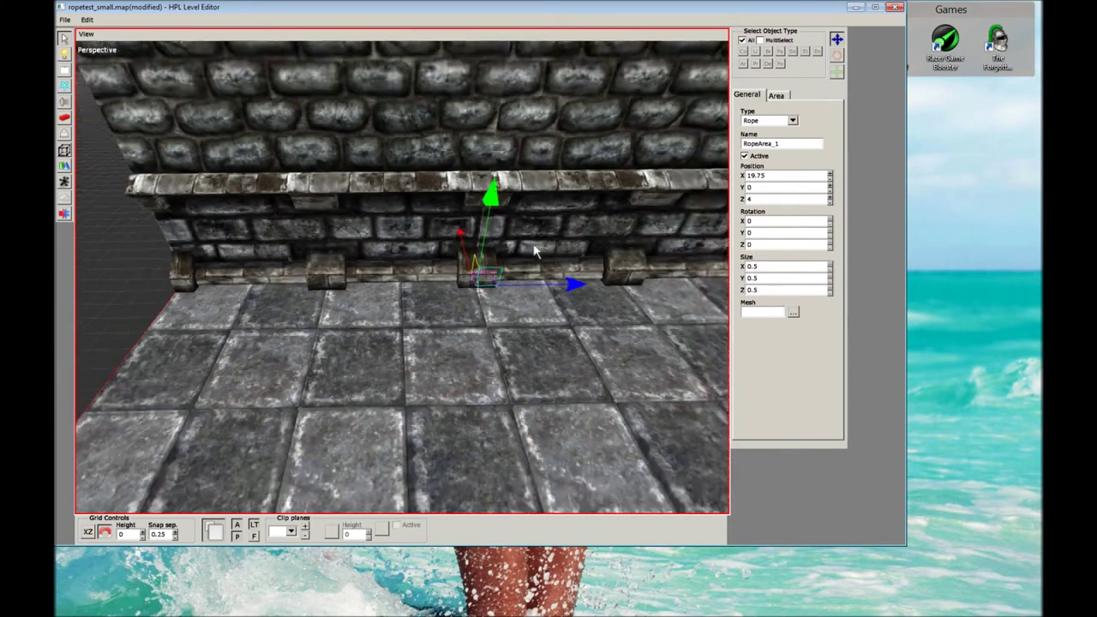
scroll(534, 250, down, 3)
scroll(517, 237, down, 2)
drag(441, 190, 453, 76)
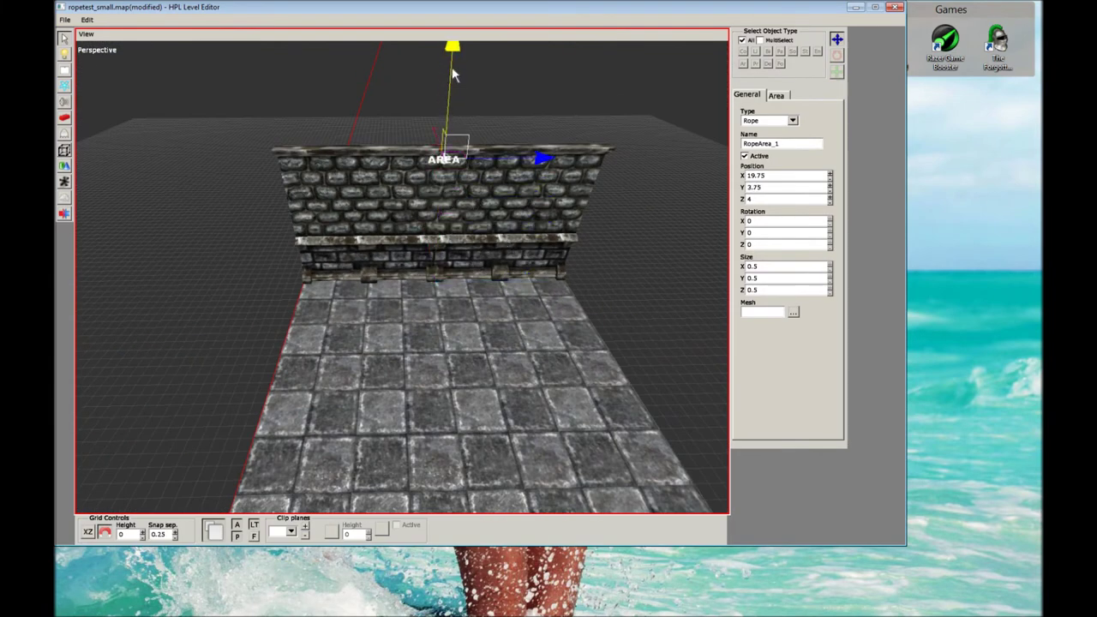
scroll(452, 76, up, 2)
click(371, 77)
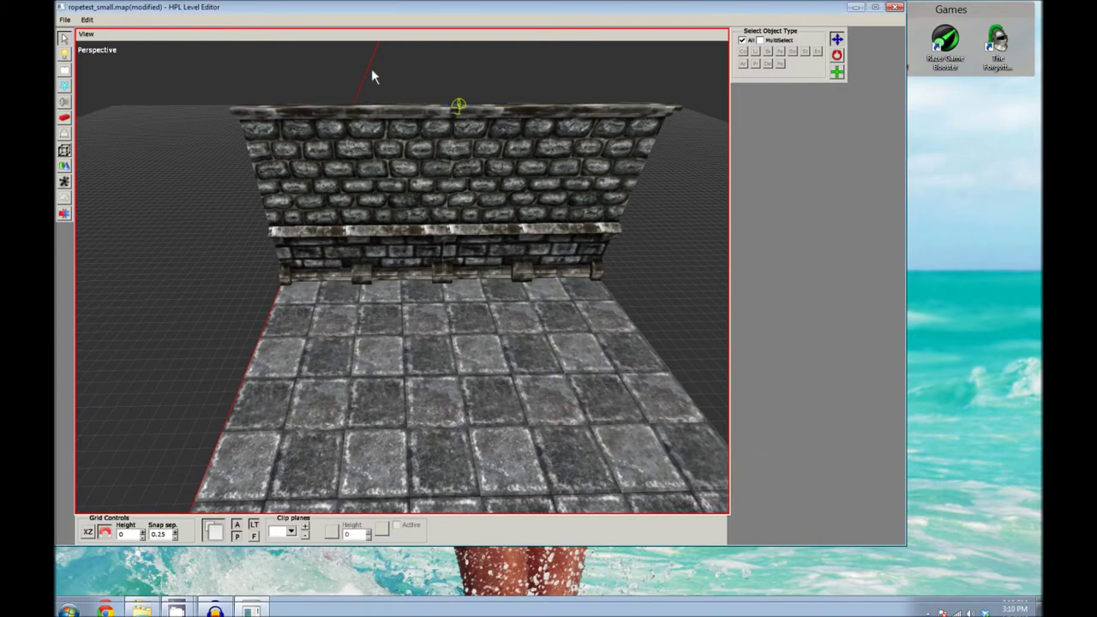
click(419, 103)
scroll(411, 102, down, 2)
scroll(447, 126, down, 1)
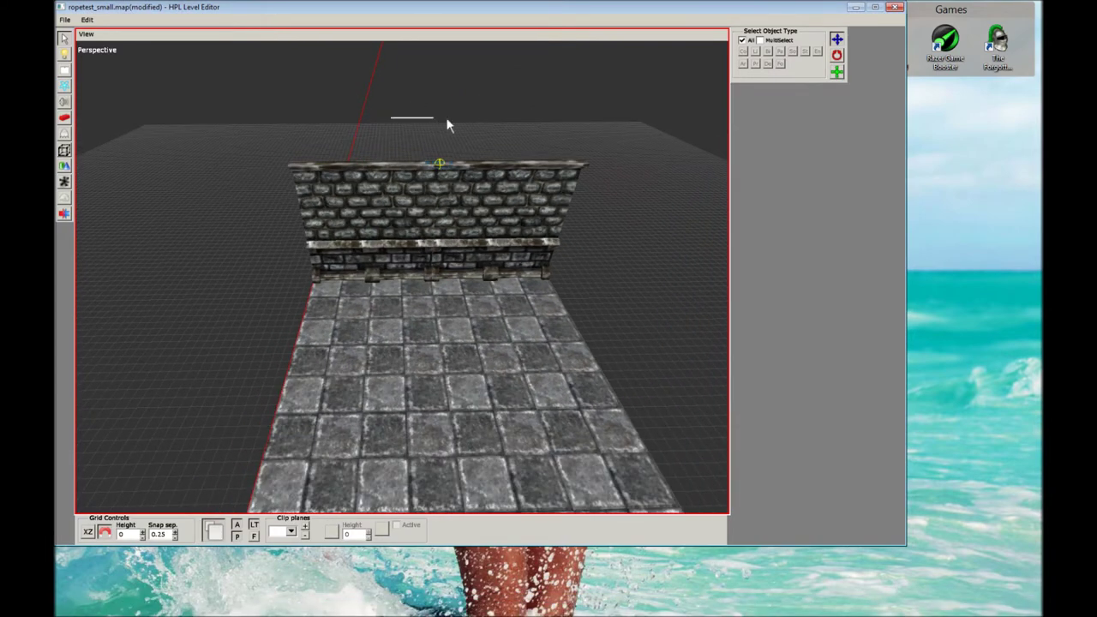
click(442, 169)
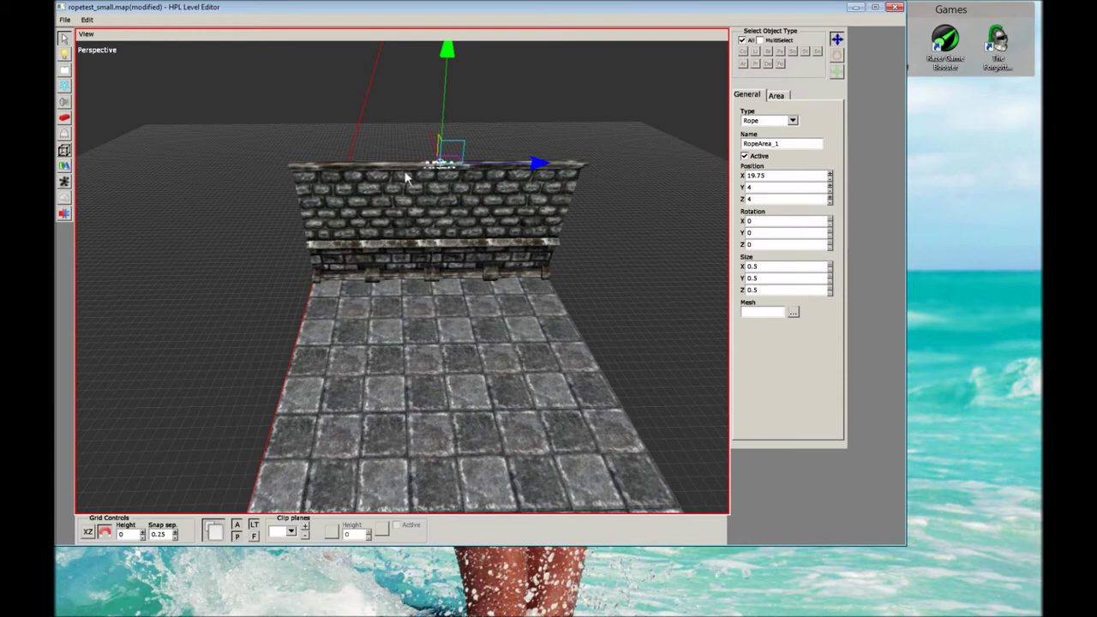
click(370, 144)
key(e)
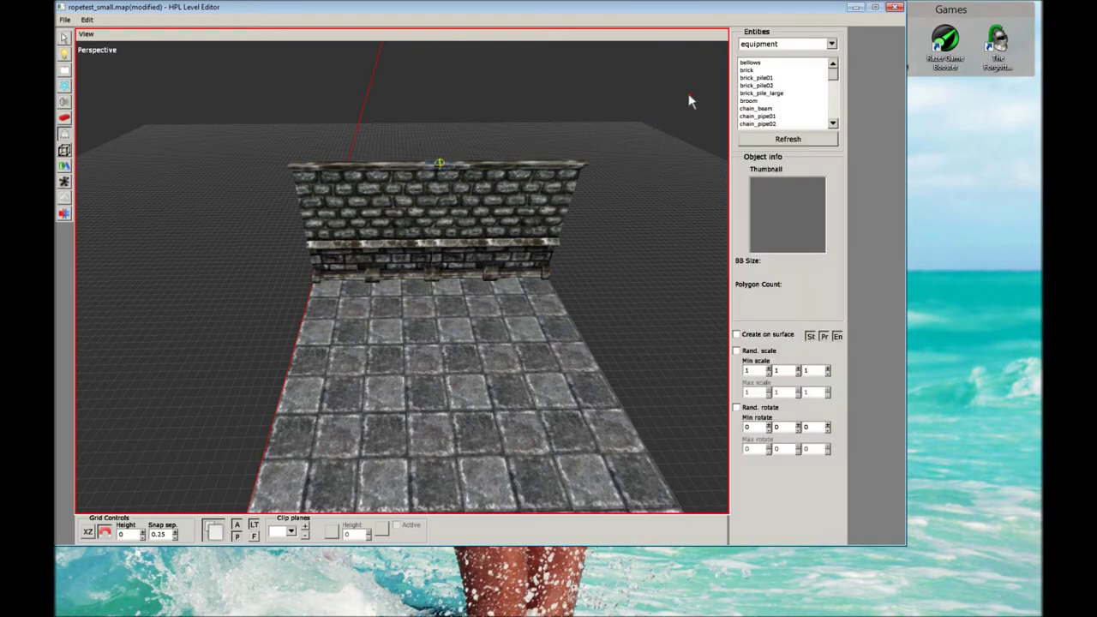
Place a PosNode area on the floor and set its height to 4.
click(63, 150)
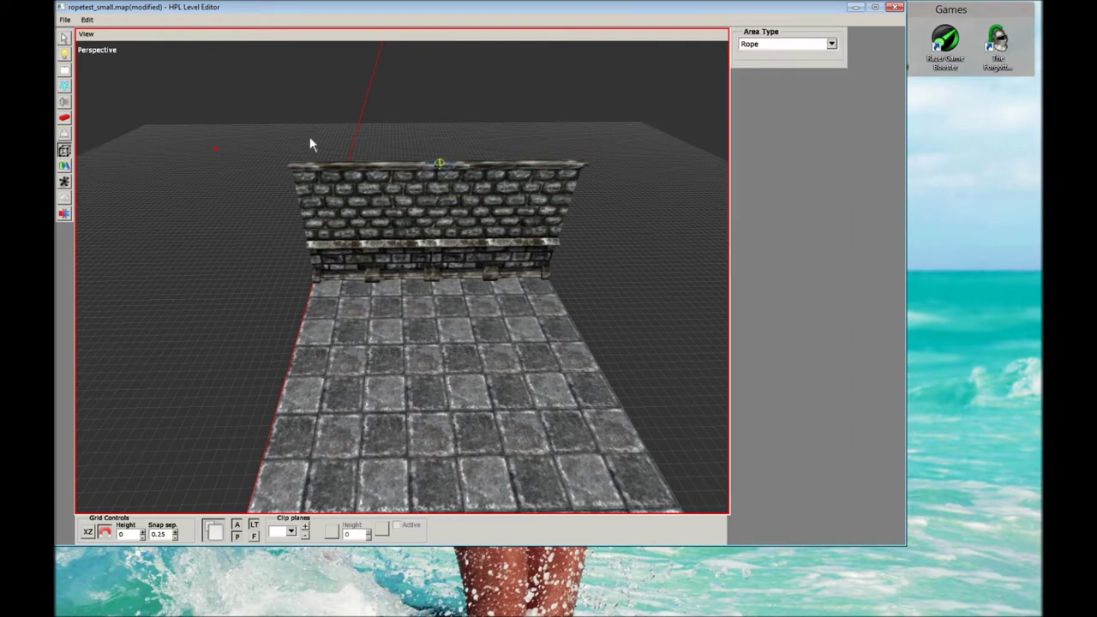
click(830, 44)
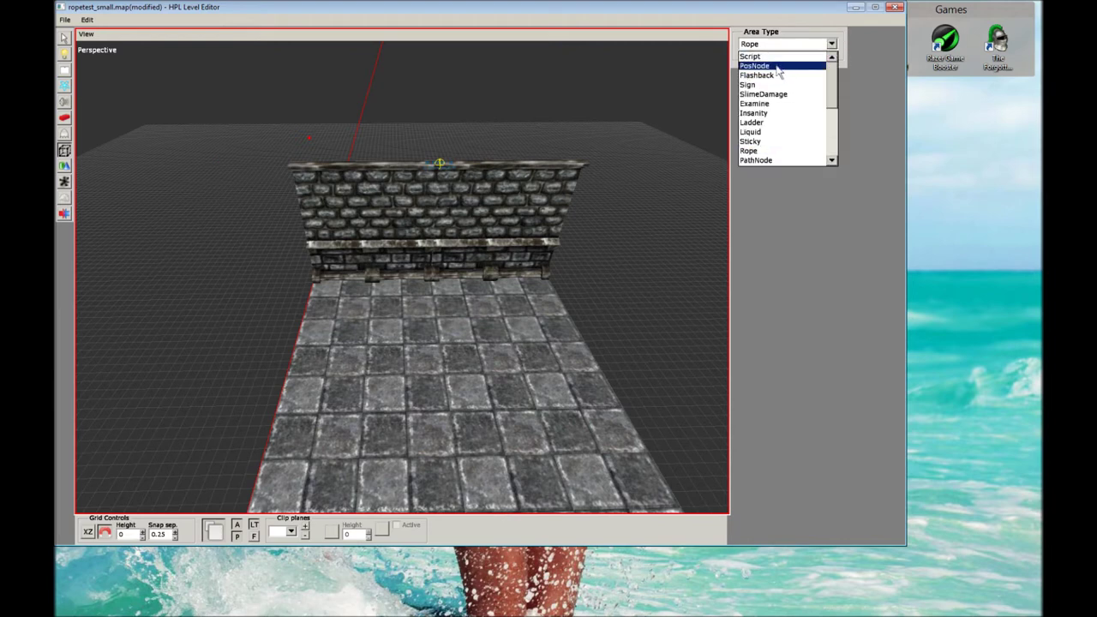
click(777, 67)
scroll(465, 214, up, 2)
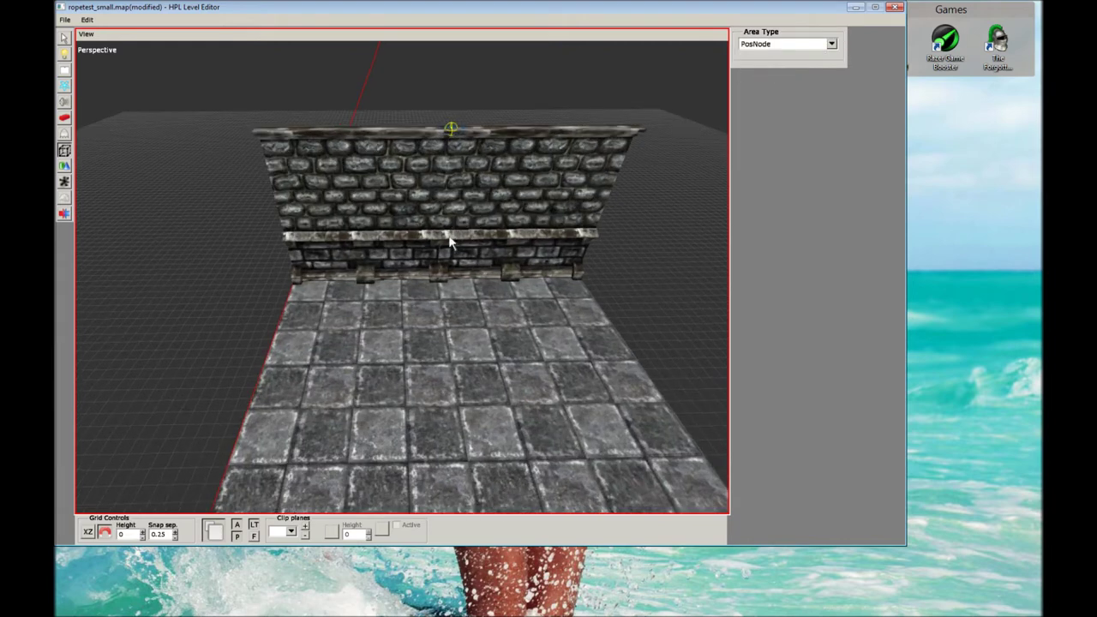
click(460, 409)
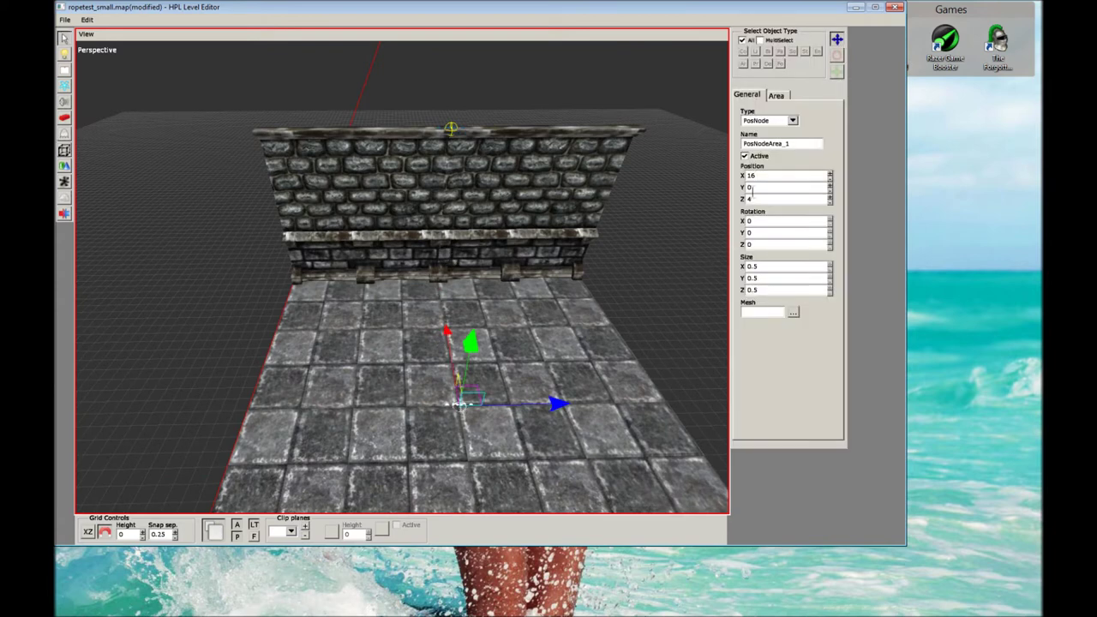
key(Return)
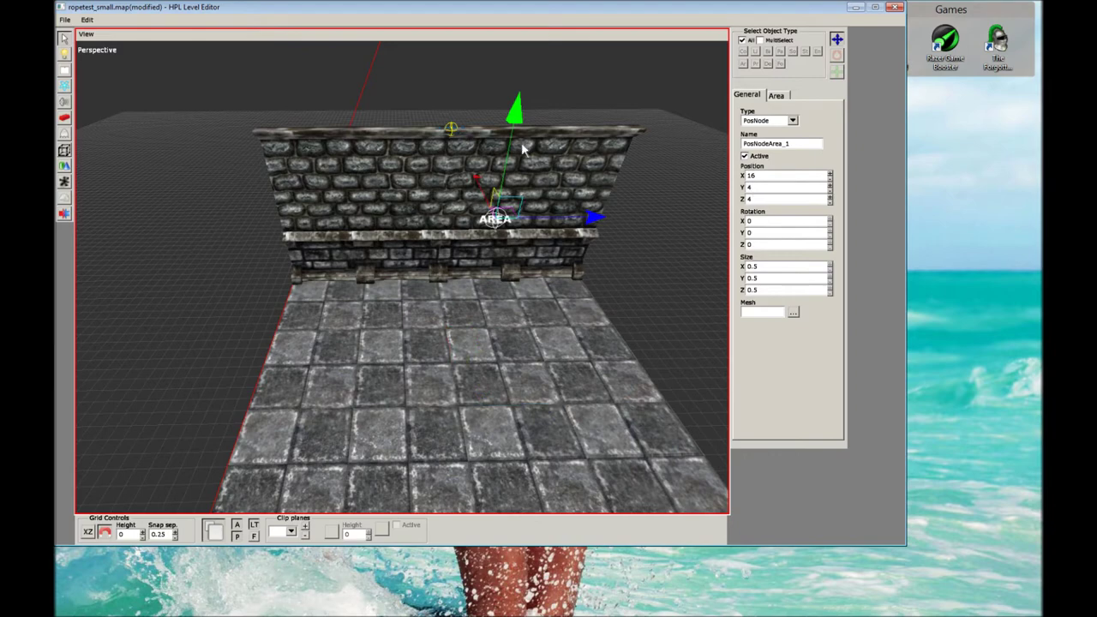
click(416, 112)
Look over the floor and check the rope area's placement.
click(510, 246)
mouse_move(510, 246)
middle_down()
mouse_move(563, 245)
mouse_move(524, 276)
mouse_move(643, 286)
mouse_move(573, 286)
mouse_move(612, 277)
mouse_move(557, 266)
mouse_move(575, 287)
middle_up()
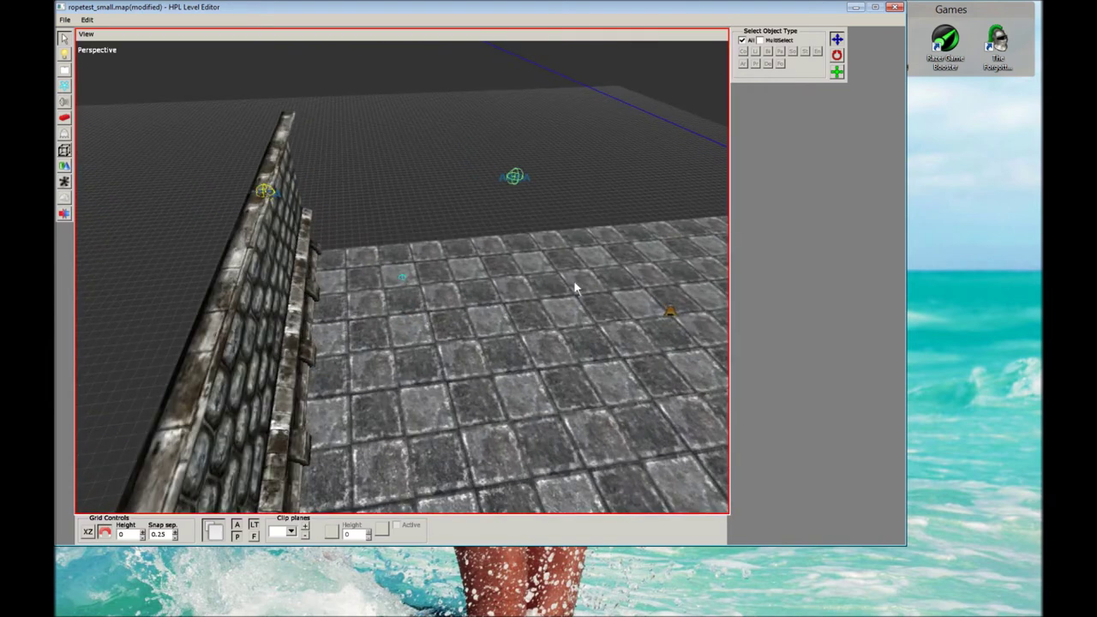
click(276, 193)
click(514, 176)
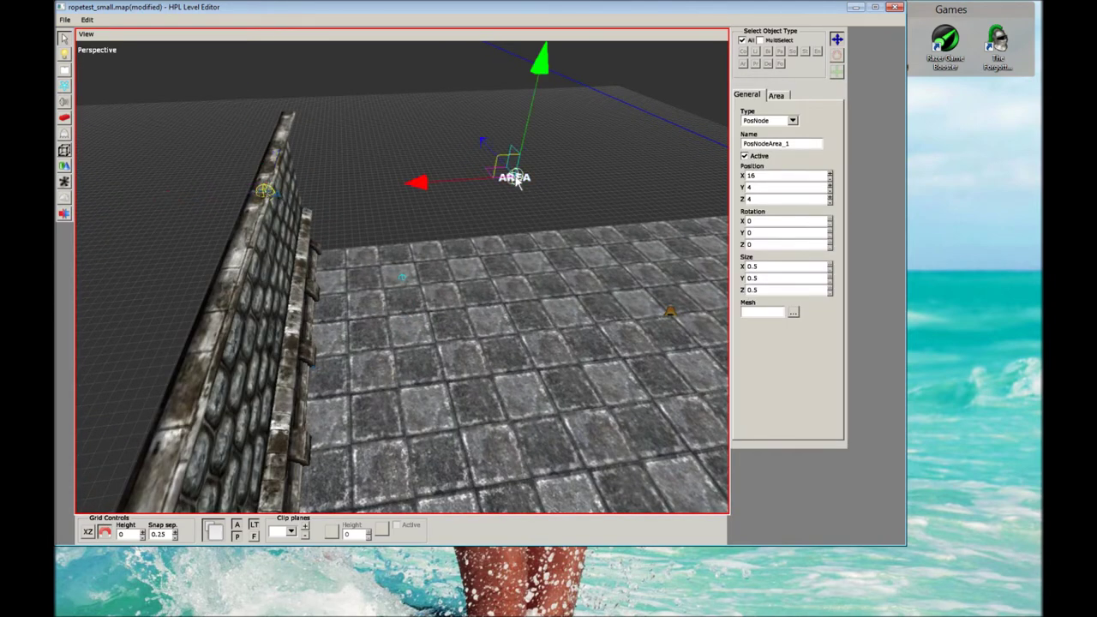
click(456, 163)
Place a pulley from the equipment entities.
key(e)
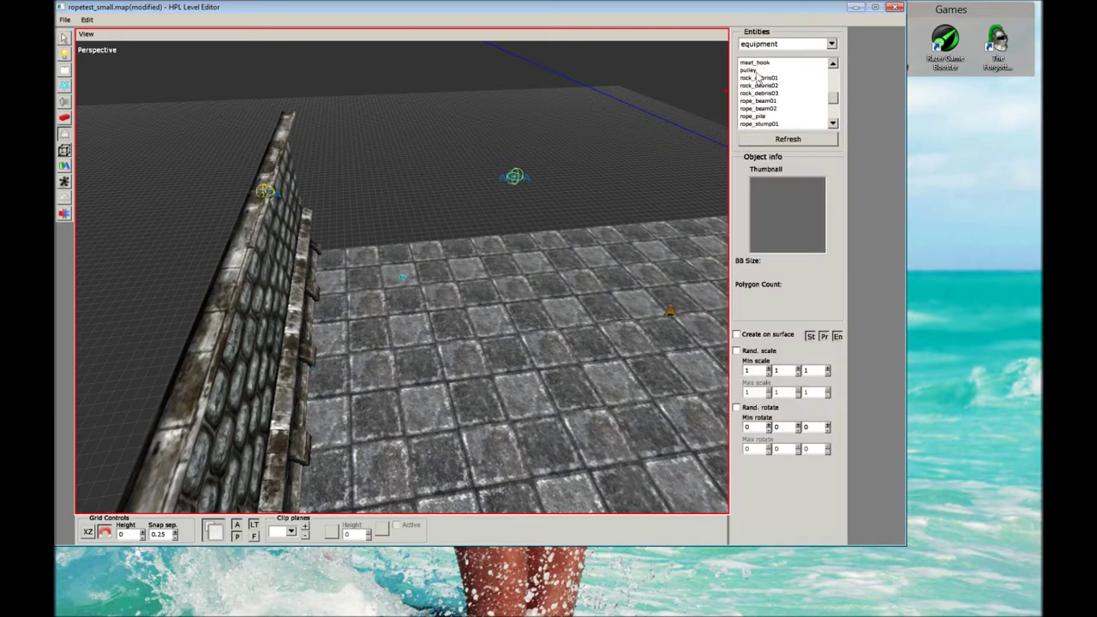
click(749, 71)
scroll(579, 195, up, 1)
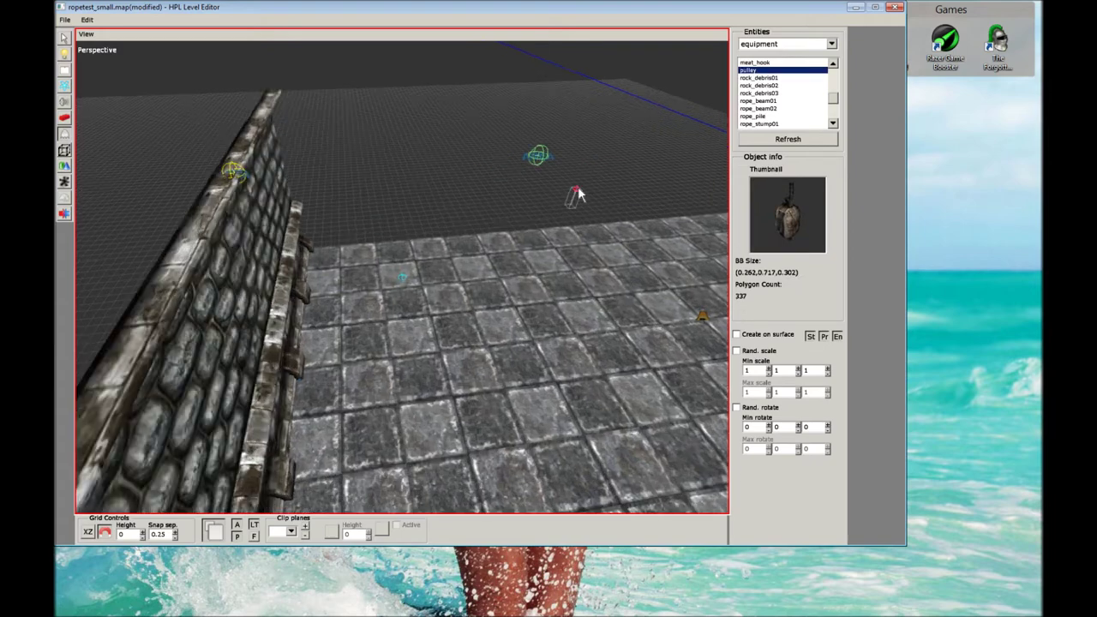
scroll(578, 195, up, 1)
scroll(562, 237, down, 1)
scroll(561, 249, down, 1)
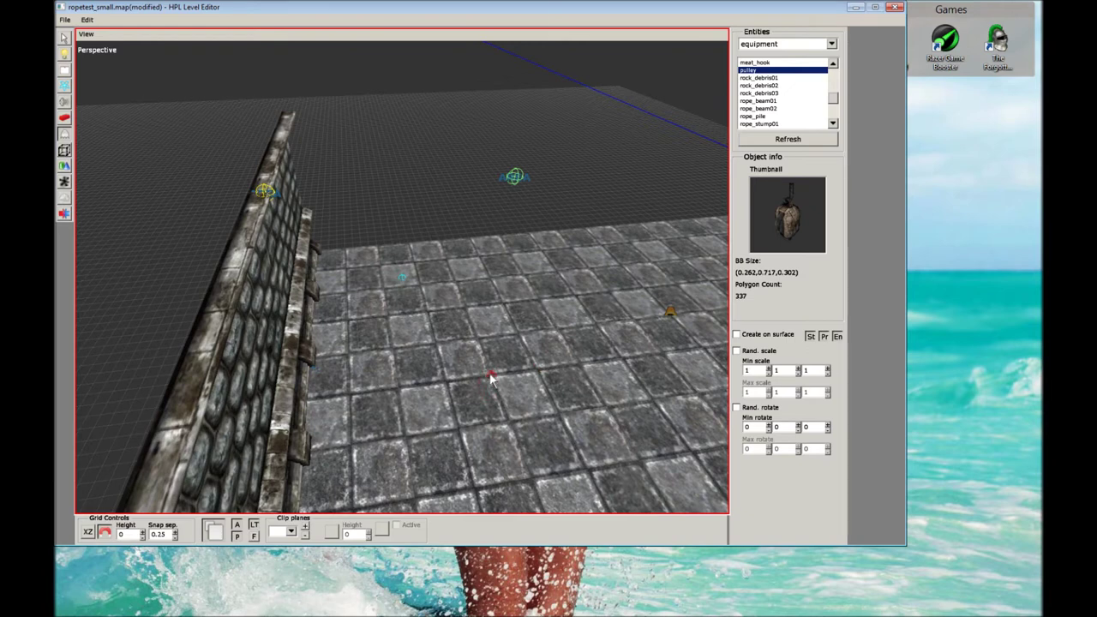
Raise the pulley off the floor to height 4.
key(q)
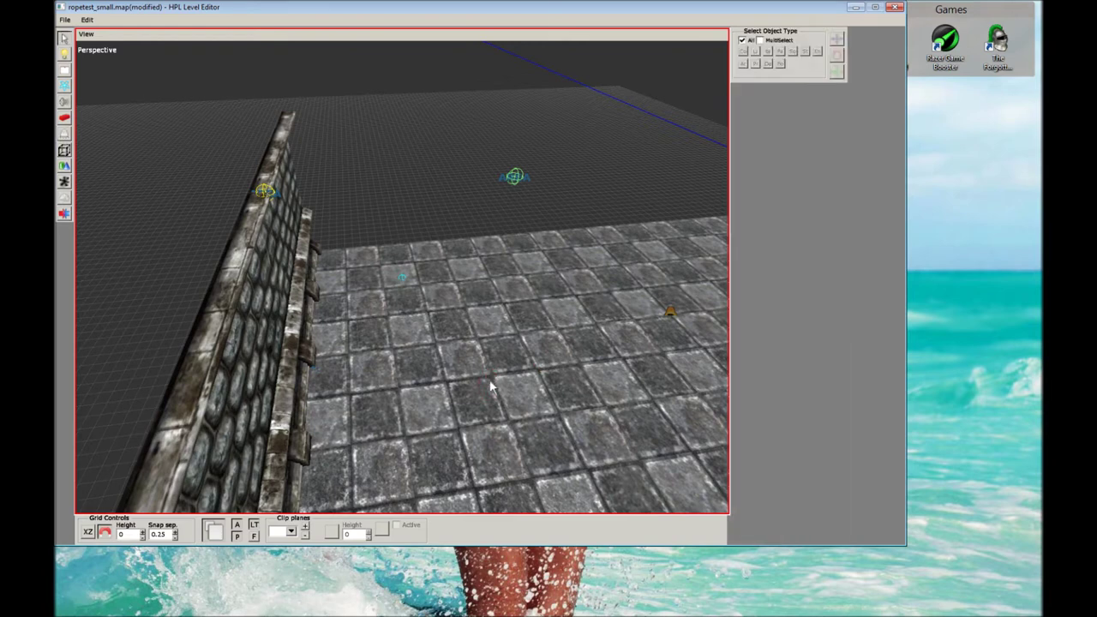
mouse_move(489, 338)
middle_down()
mouse_move(420, 211)
mouse_move(478, 284)
middle_up()
click(480, 297)
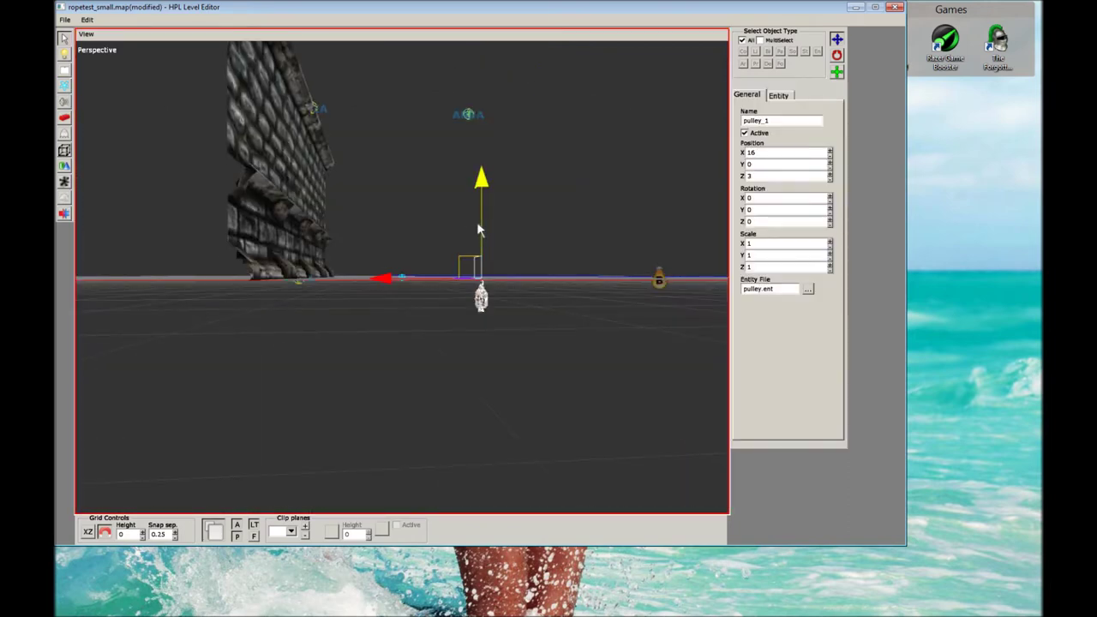
drag(480, 224, 719, 166)
double_click(766, 164)
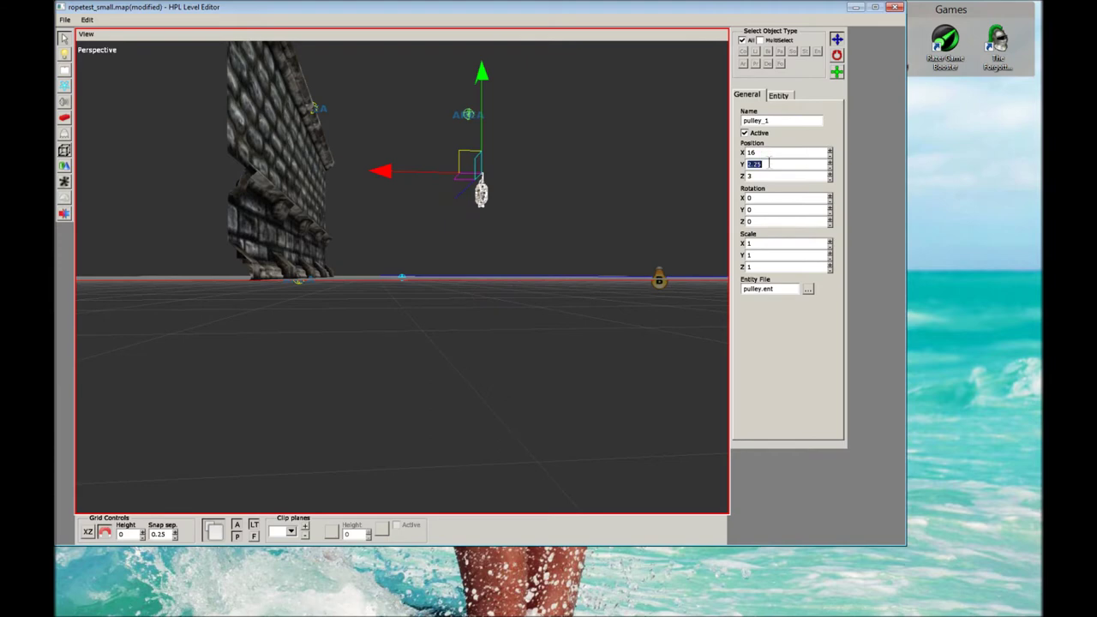
text(4)
key(Return)
middle_drag(724, 173, 557, 196)
click(557, 195)
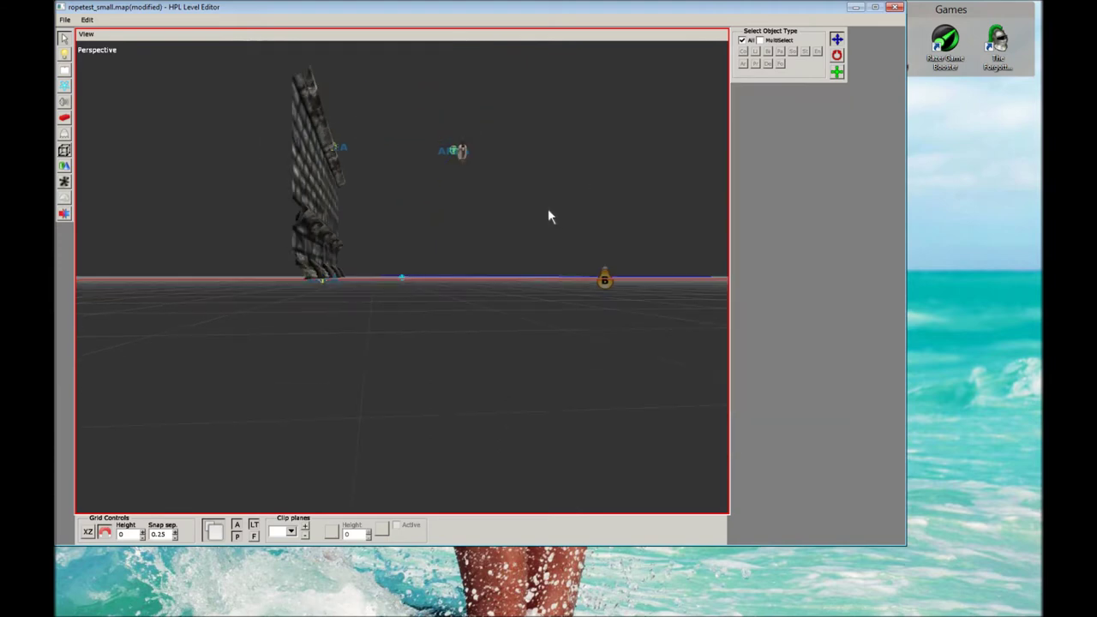
Move the pulley to Z 4.
scroll(544, 211, up, 3)
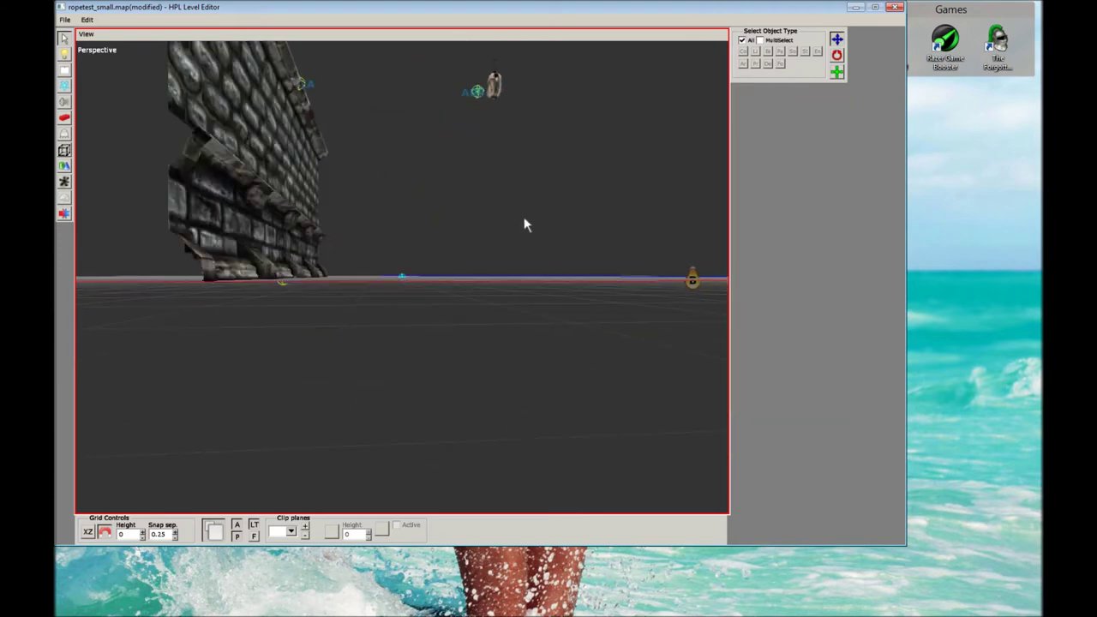
middle_drag(523, 217, 518, 299)
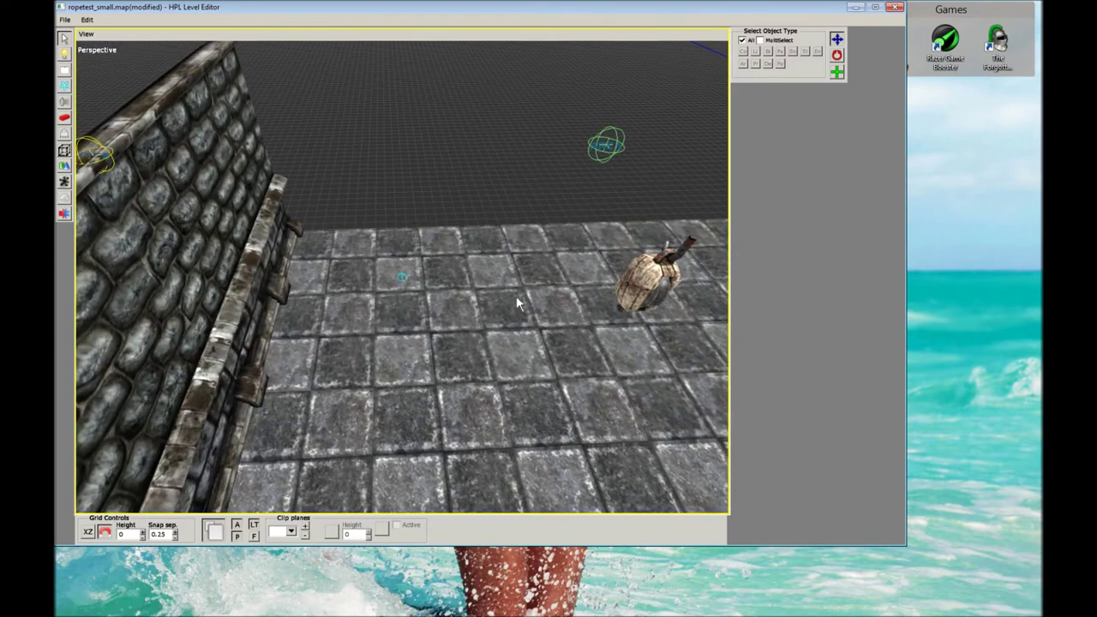
click(617, 271)
click(641, 291)
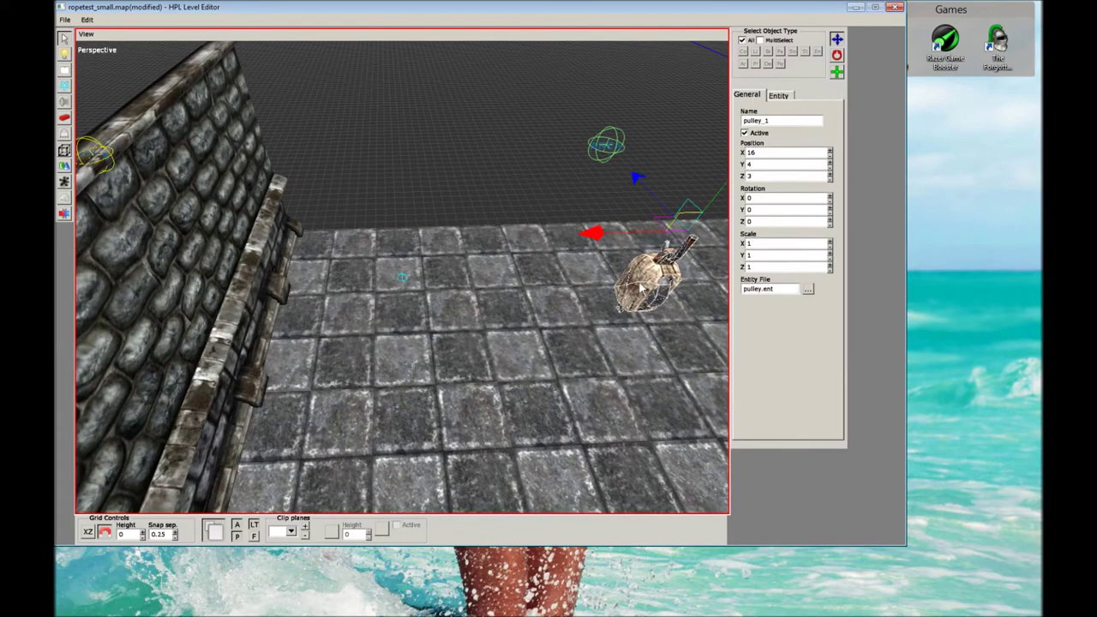
drag(649, 185, 572, 72)
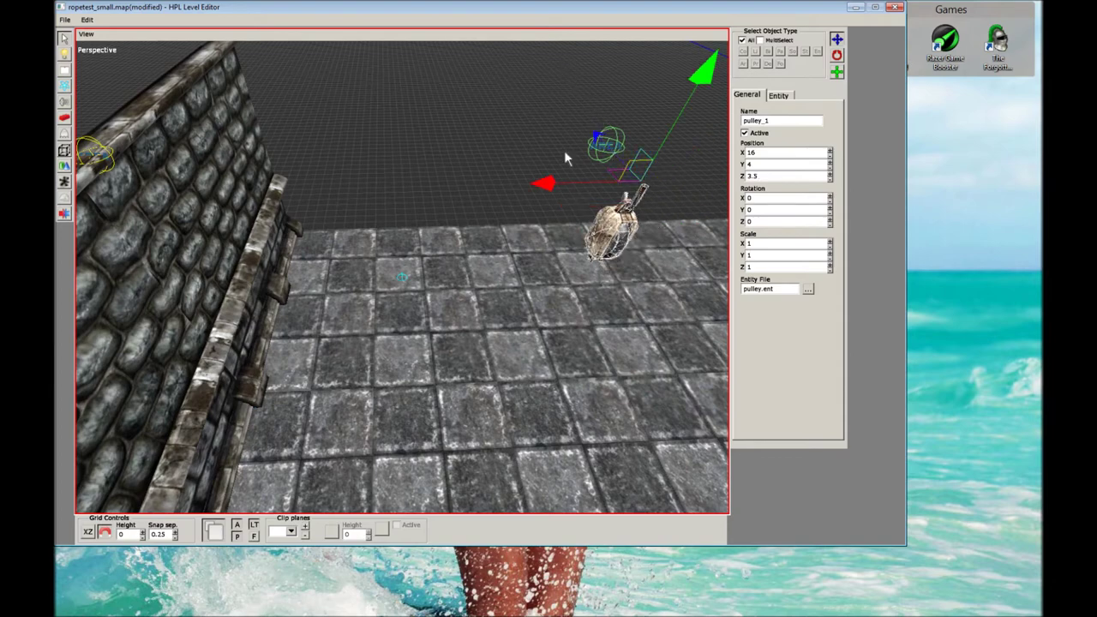
alt+drag(549, 157, 519, 139)
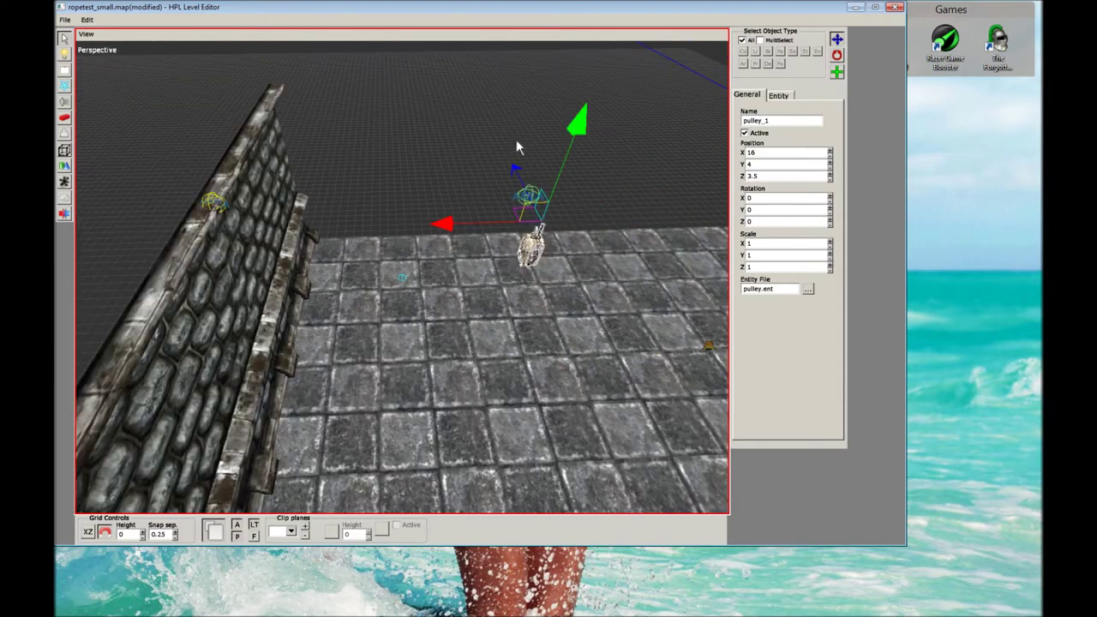
key(ctrl+z)
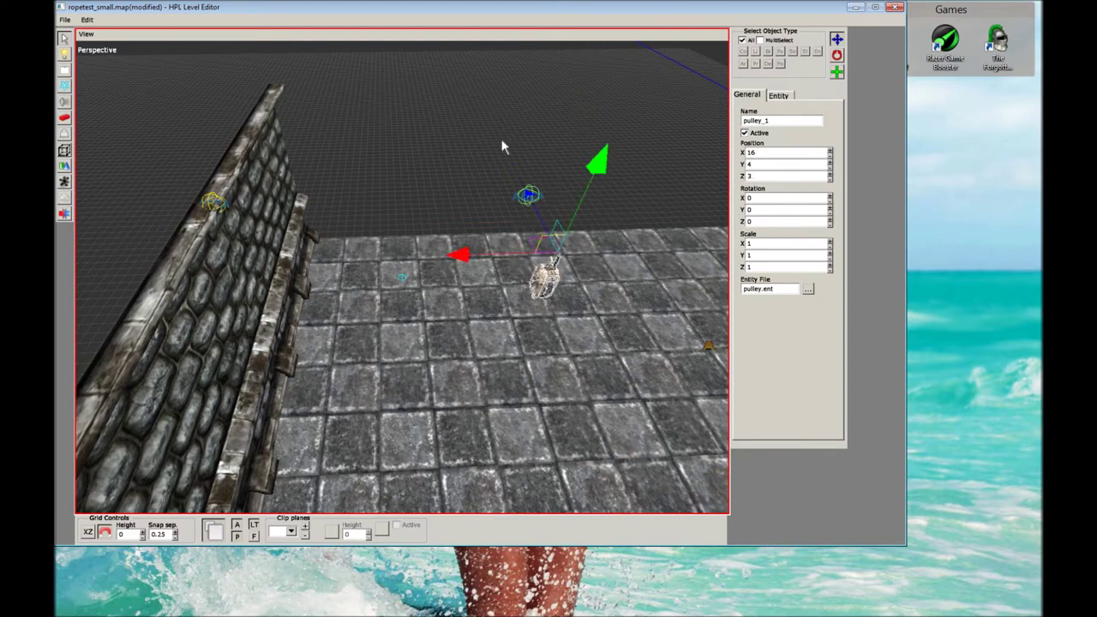
drag(533, 210, 470, 89)
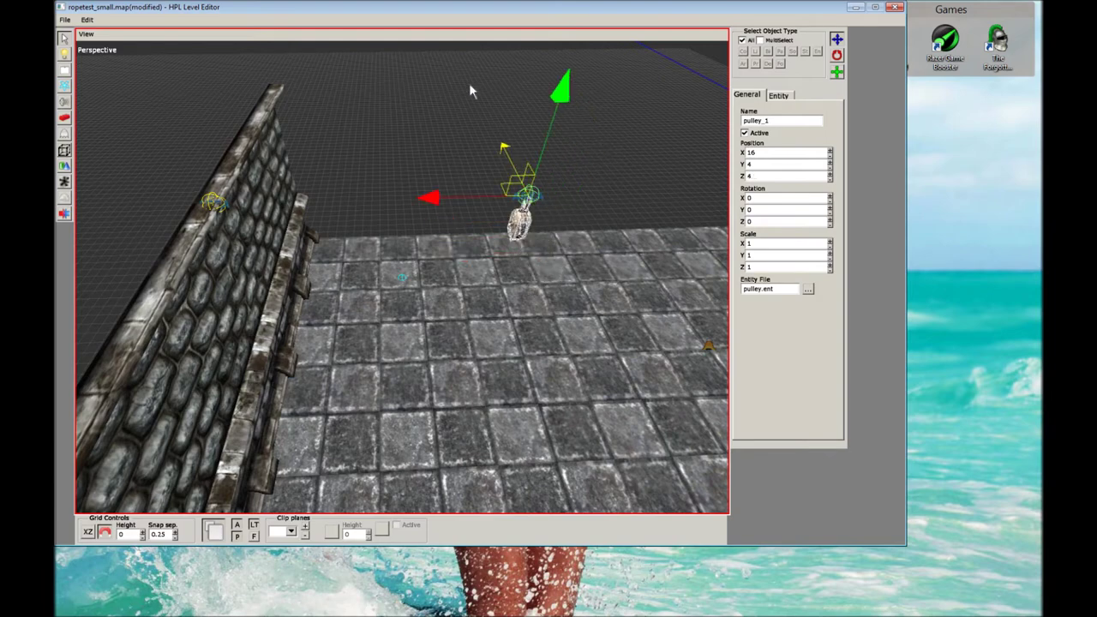
Raise the pulley further to height 4.5.
alt+drag(488, 177, 448, 163)
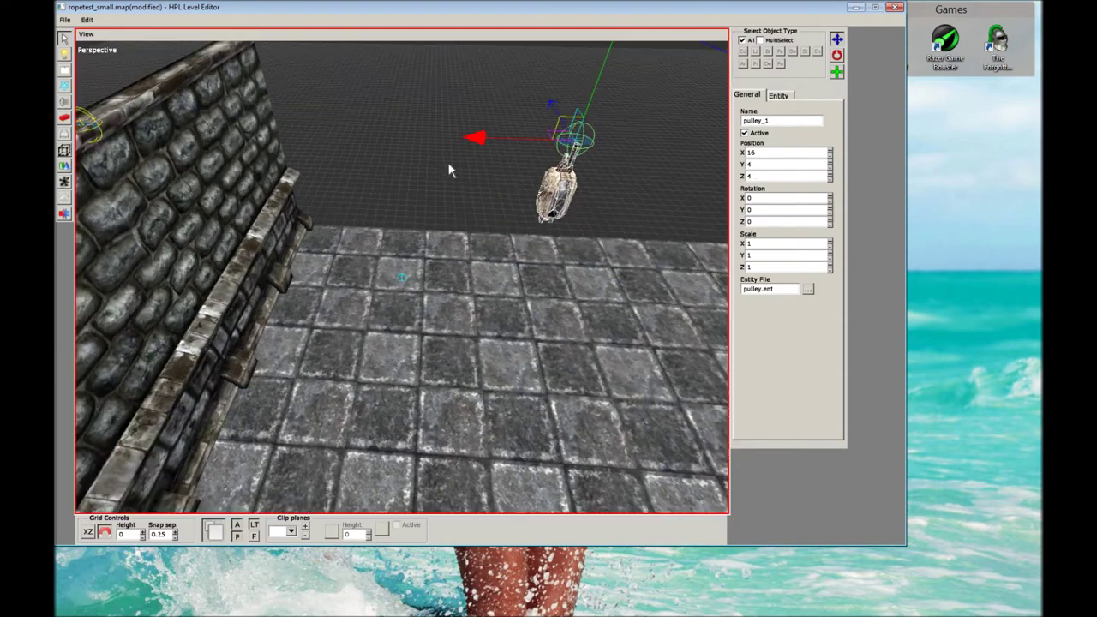
click(449, 162)
click(558, 186)
mouse_move(588, 91)
mouse_down()
mouse_move(602, 46)
mouse_move(601, 80)
mouse_up()
drag(539, 64, 542, 43)
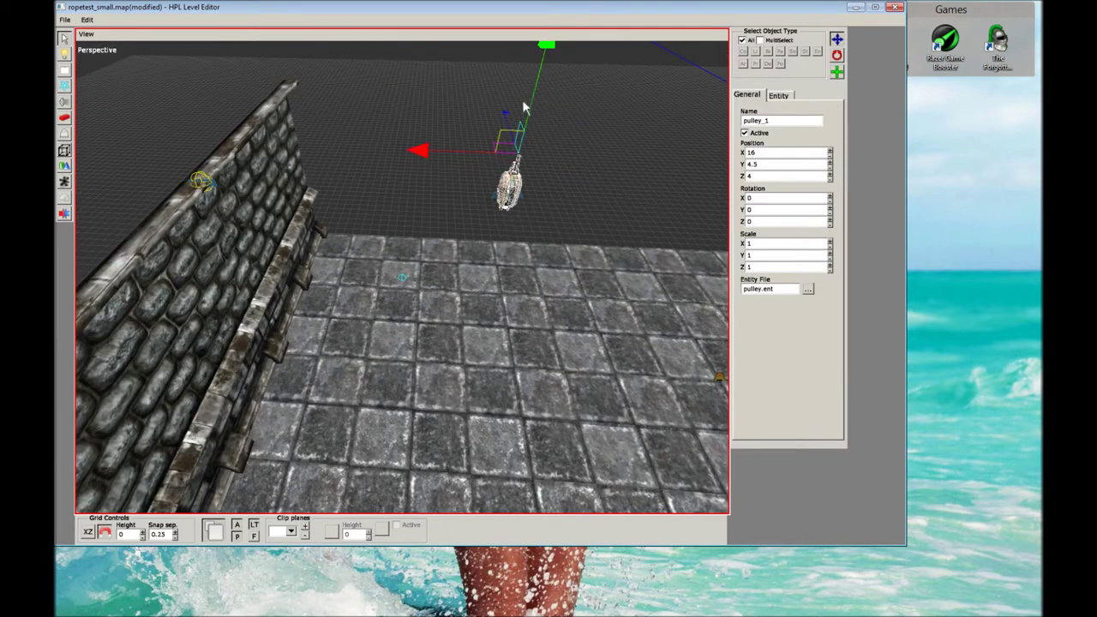
Rotate the pulley 90 degrees about its vertical axis.
key(2)
drag(478, 212, 575, 216)
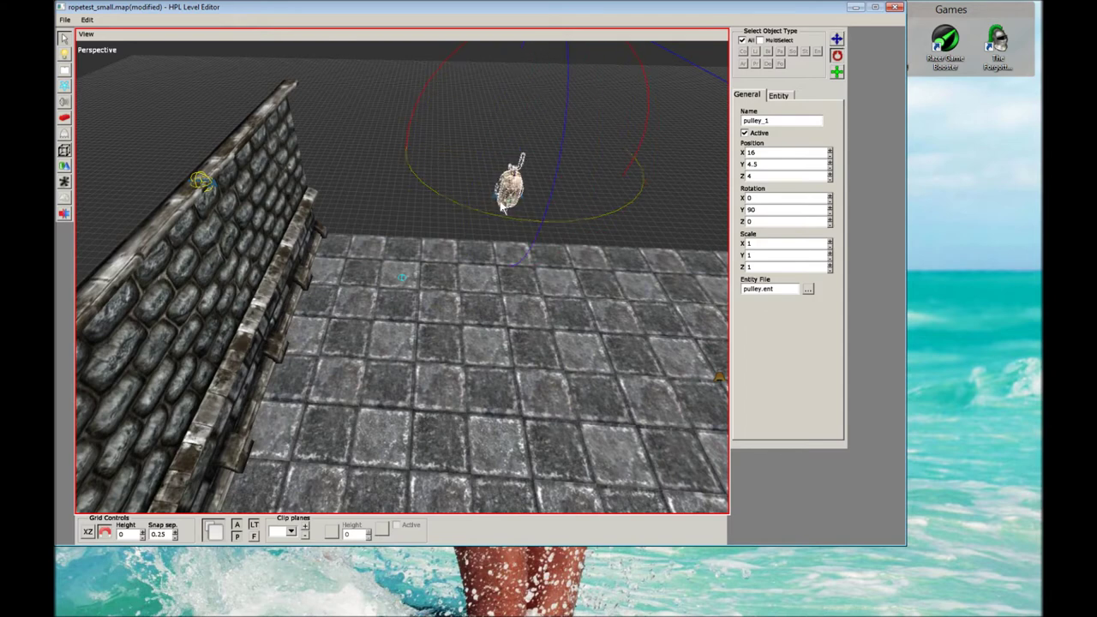
click(338, 151)
click(509, 180)
middle_drag(509, 180, 491, 179)
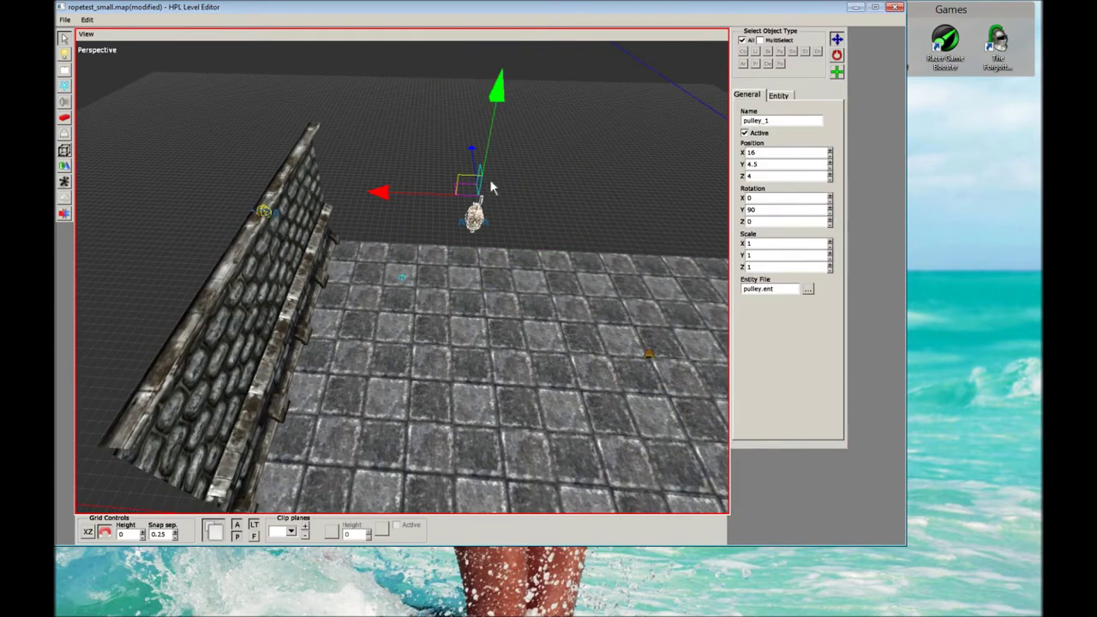
drag(390, 195, 388, 196)
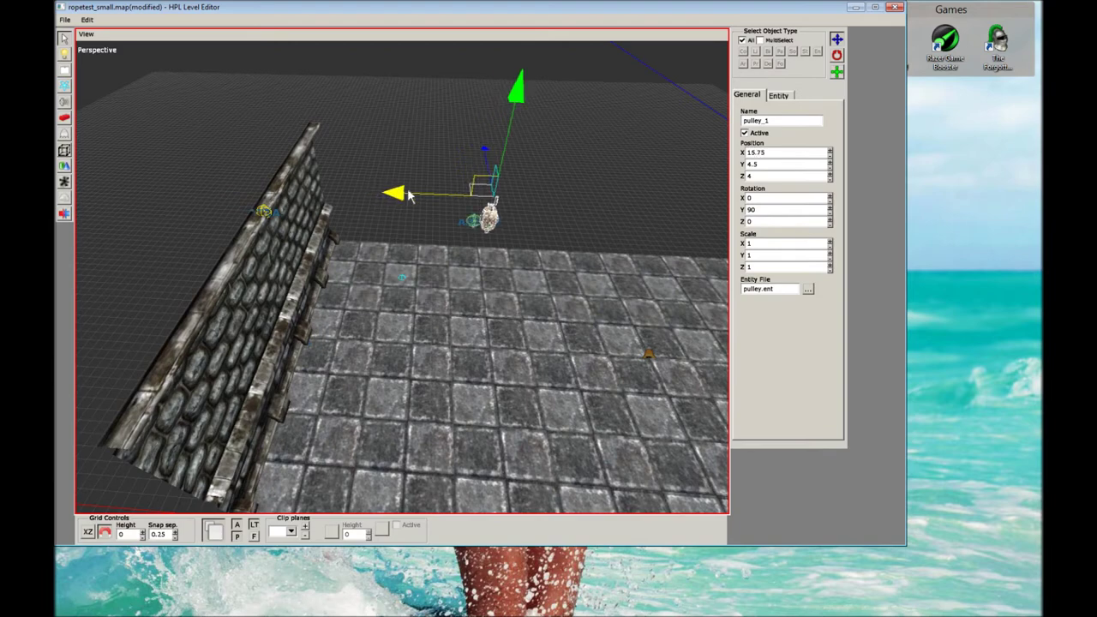
Add a PosNode area beside the pulley, nudged along X and upward.
click(471, 219)
scroll(472, 223, up, 3)
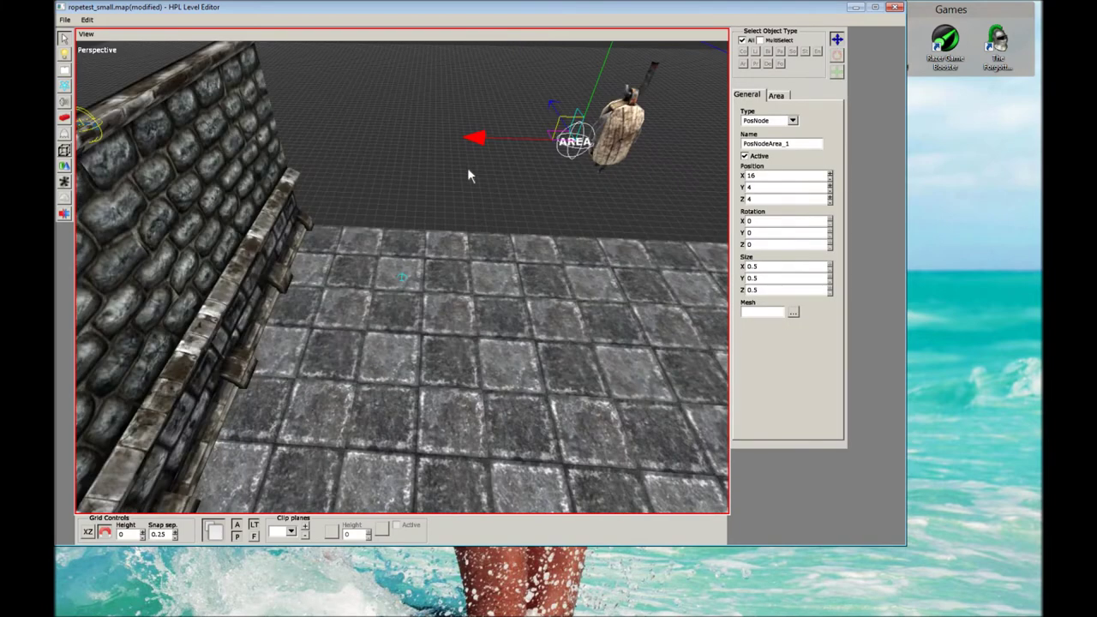
mouse_move(467, 175)
alt+mouse_down()
mouse_move(407, 196)
mouse_move(213, 364)
alt+mouse_up()
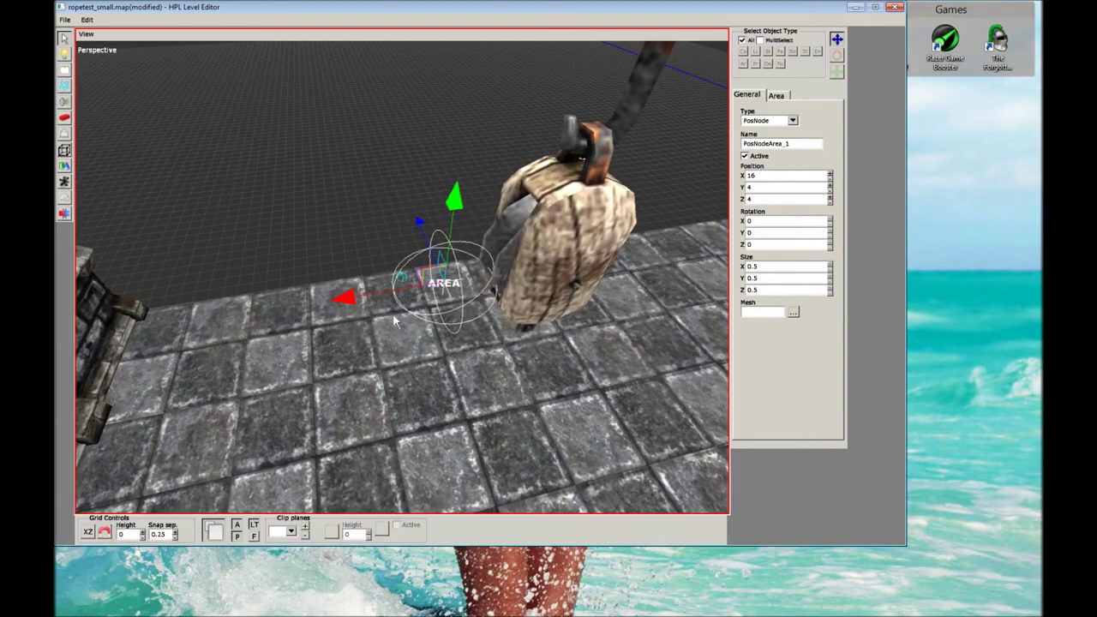
drag(352, 312, 395, 309)
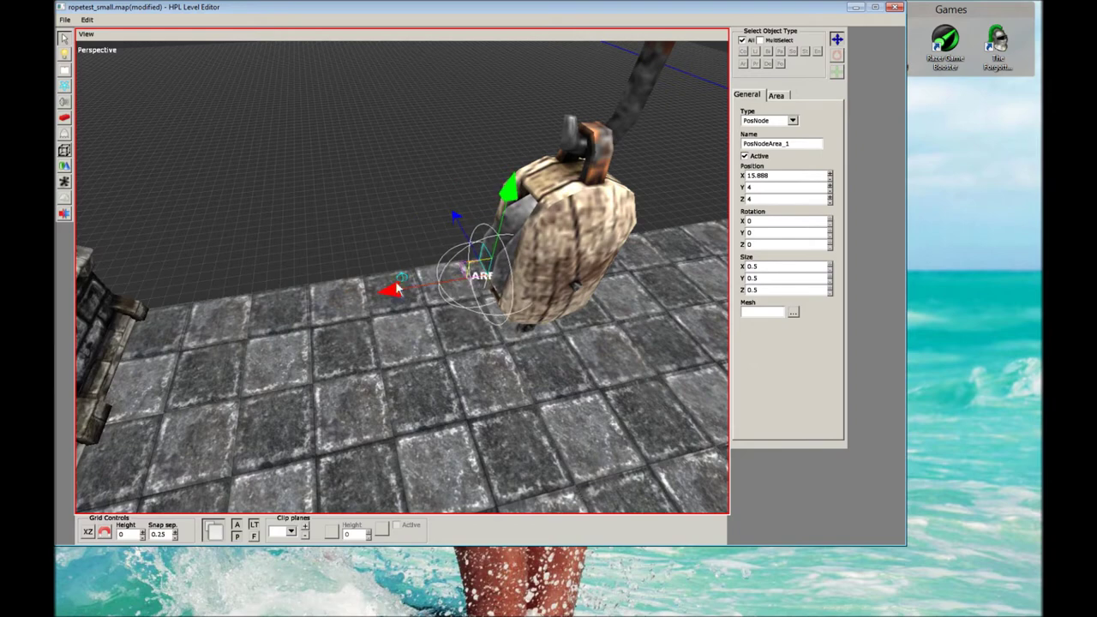
drag(509, 207, 421, 189)
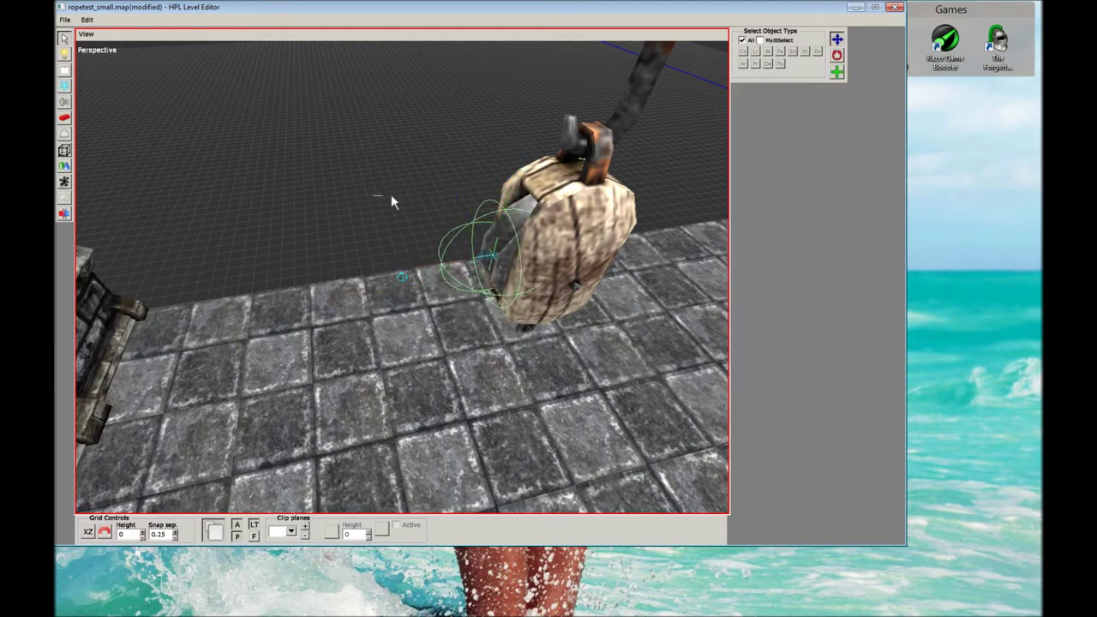
scroll(394, 197, down, 5)
click(427, 279)
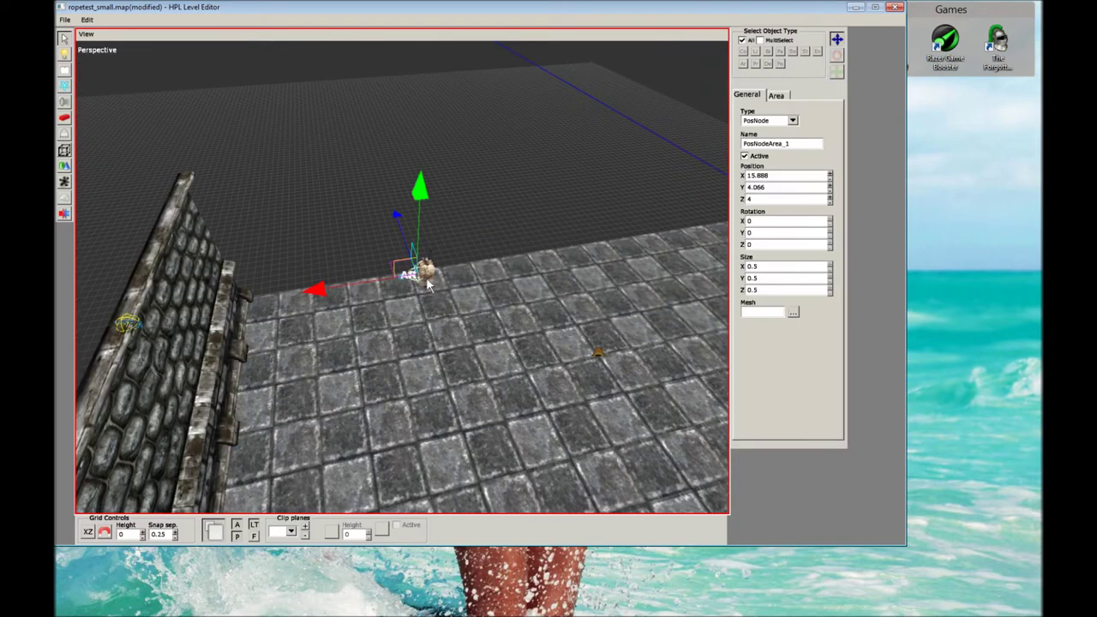
mouse_move(427, 281)
middle_down()
mouse_move(353, 257)
mouse_move(334, 276)
middle_up()
Make a second pulley further along X.
click(421, 275)
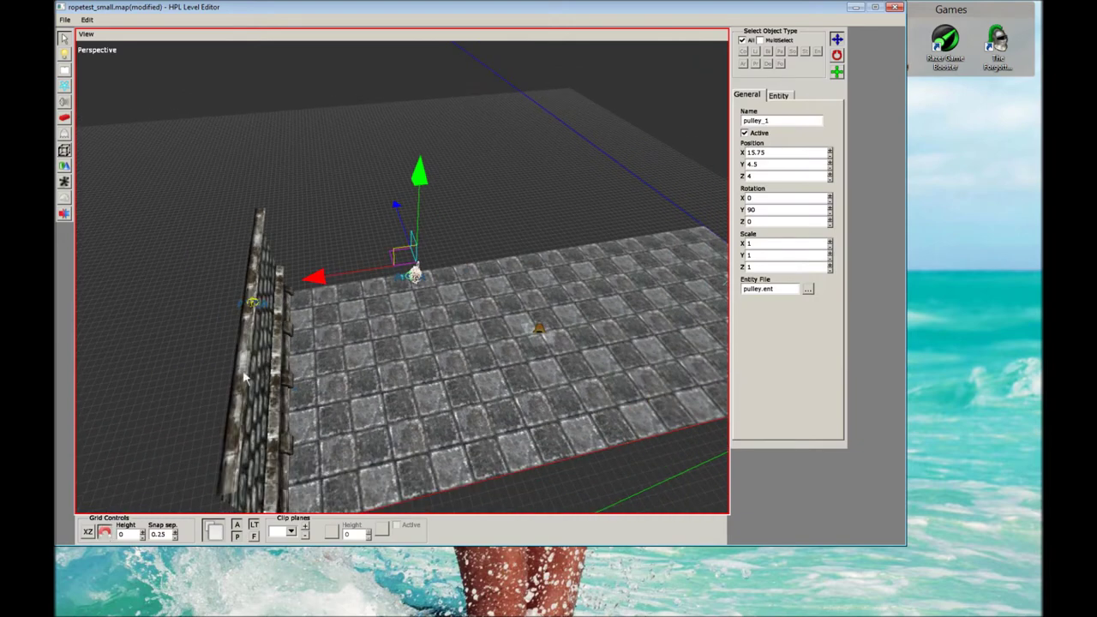
drag(314, 277, 421, 259)
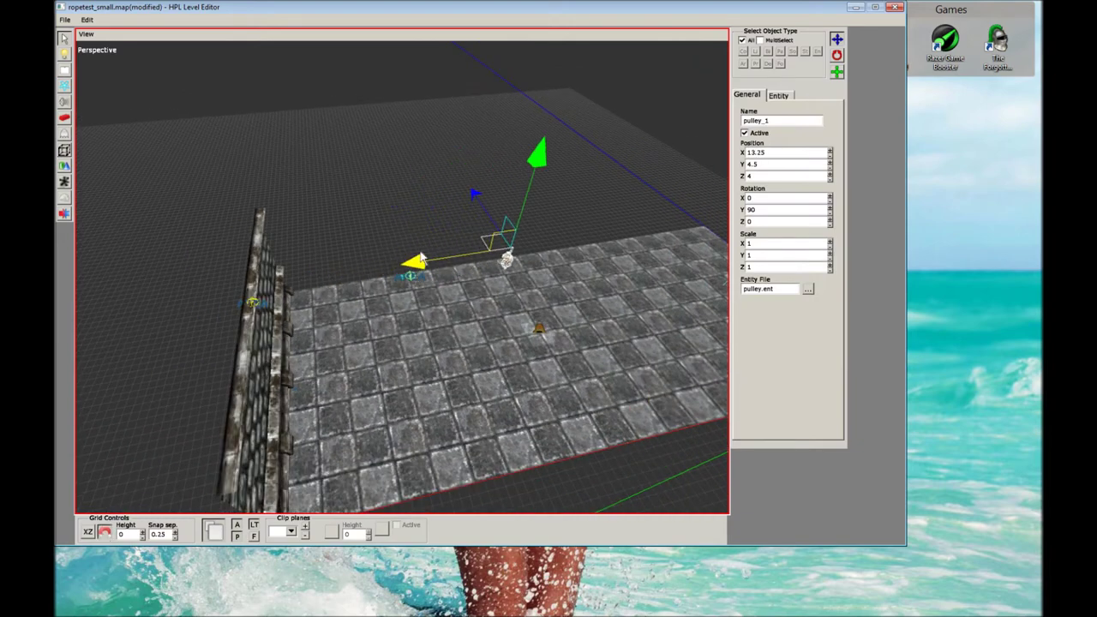
key(ctrl+z)
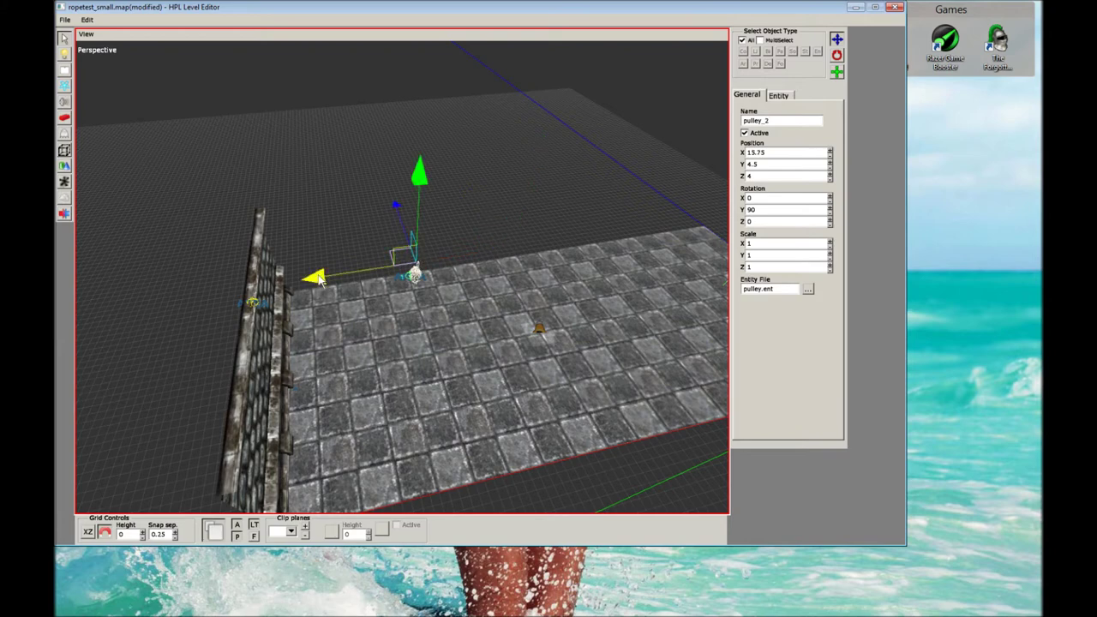
drag(317, 278, 512, 233)
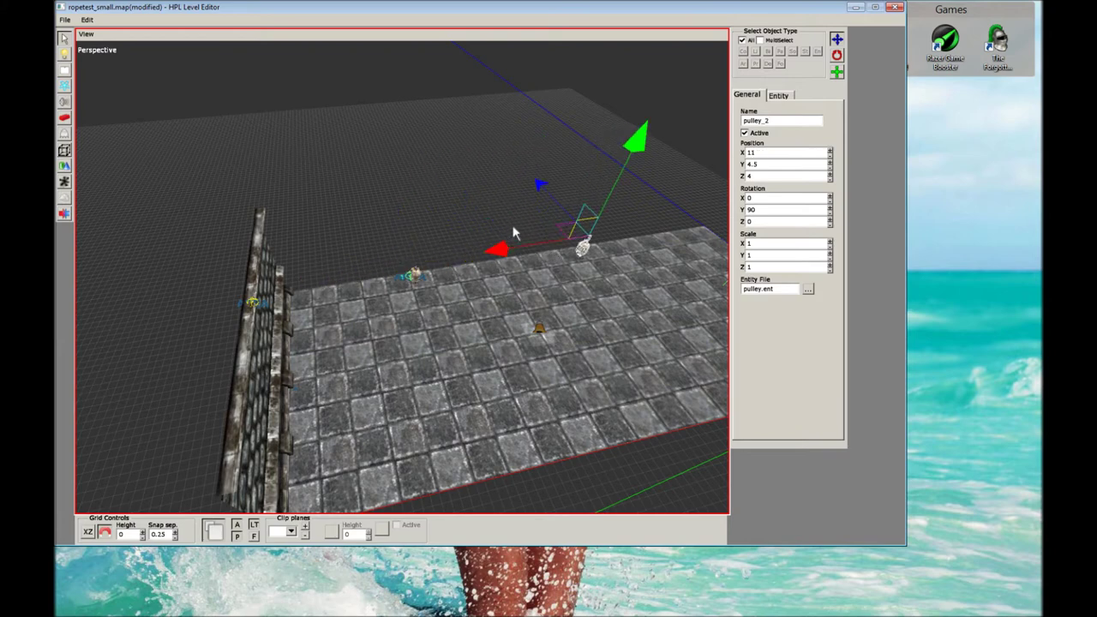
Duplicate the rope area and end node, moving the copies toward the second pulley.
click(256, 306)
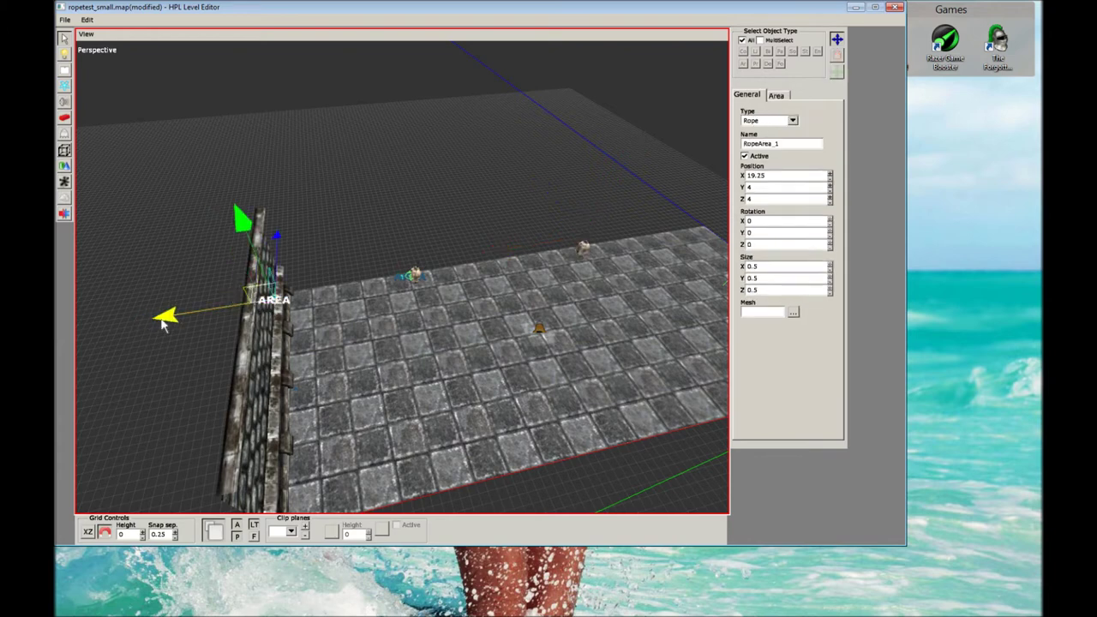
key(ctrl+d)
mouse_move(163, 323)
mouse_down()
mouse_move(144, 322)
mouse_move(326, 289)
mouse_up()
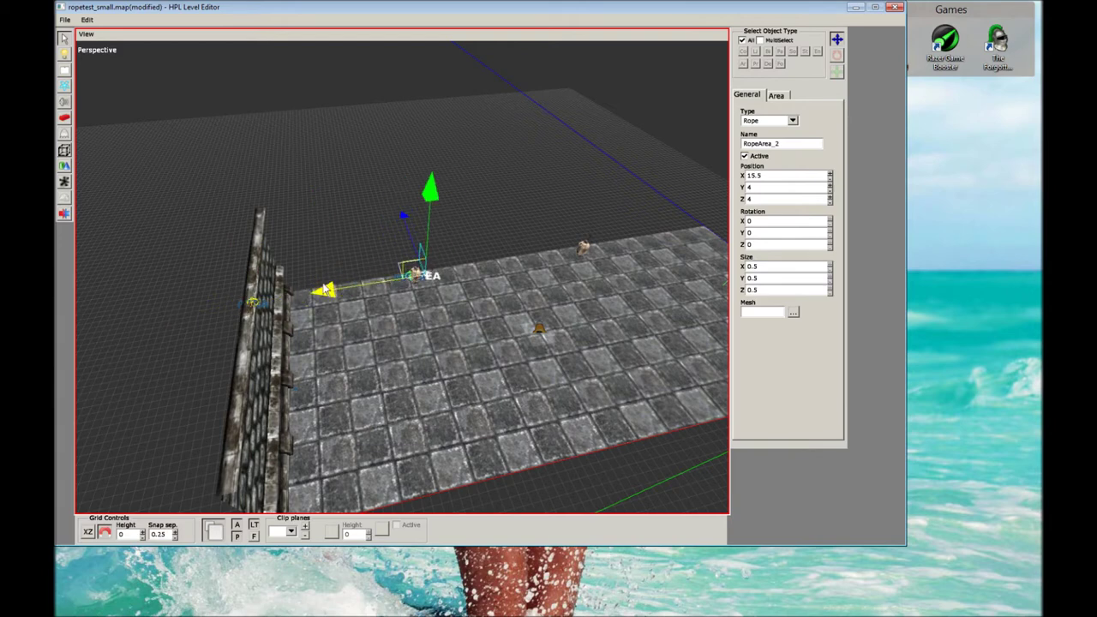
click(391, 279)
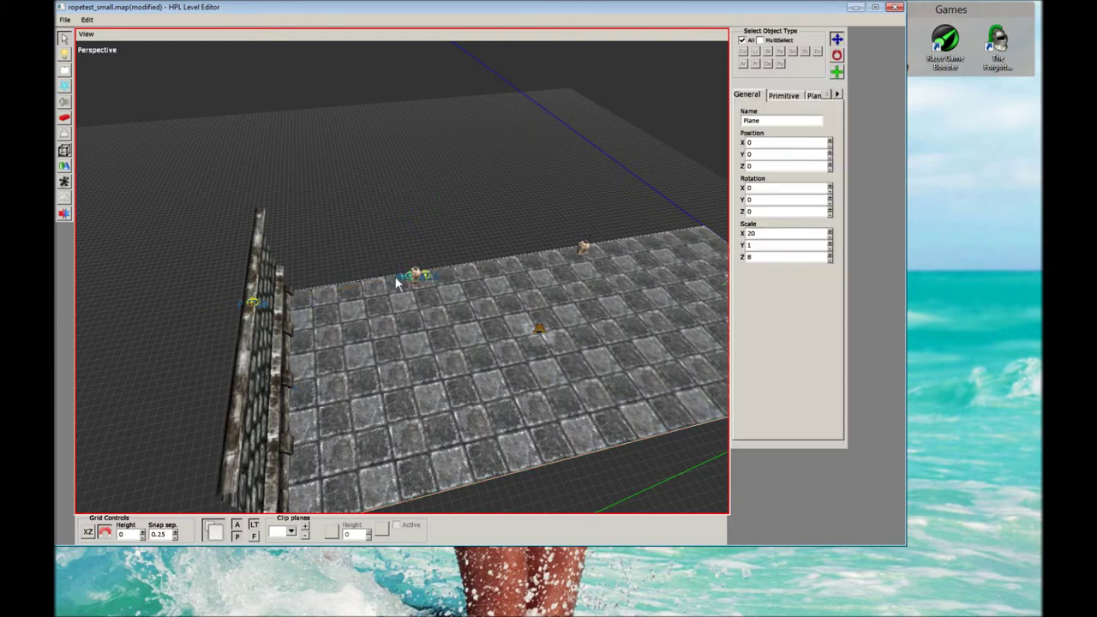
click(396, 283)
click(399, 278)
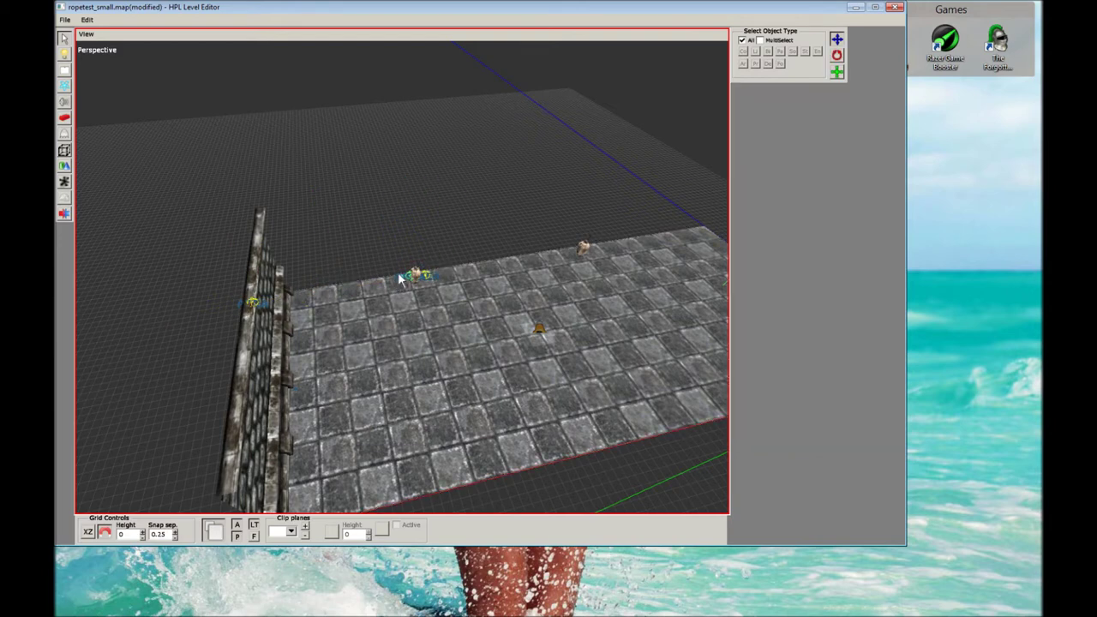
click(400, 279)
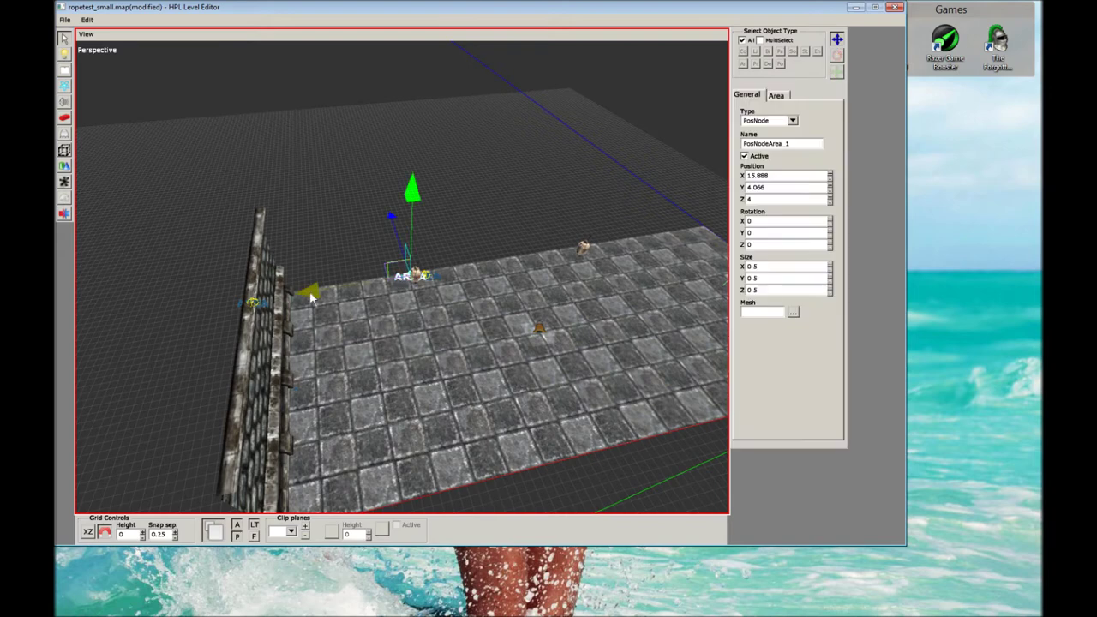
drag(311, 296, 486, 265)
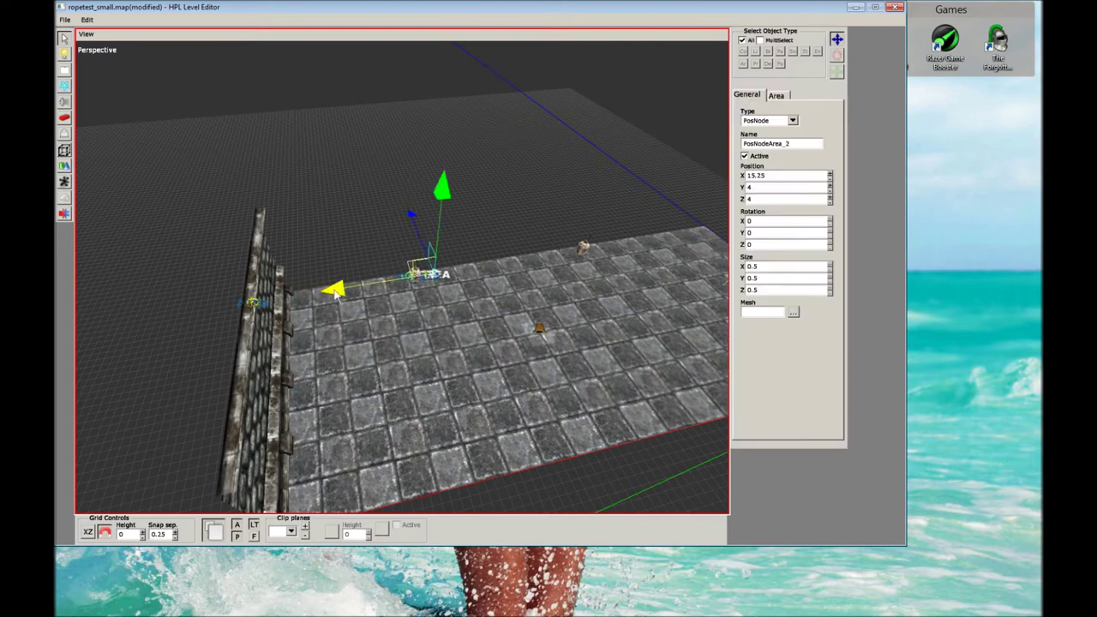
click(466, 242)
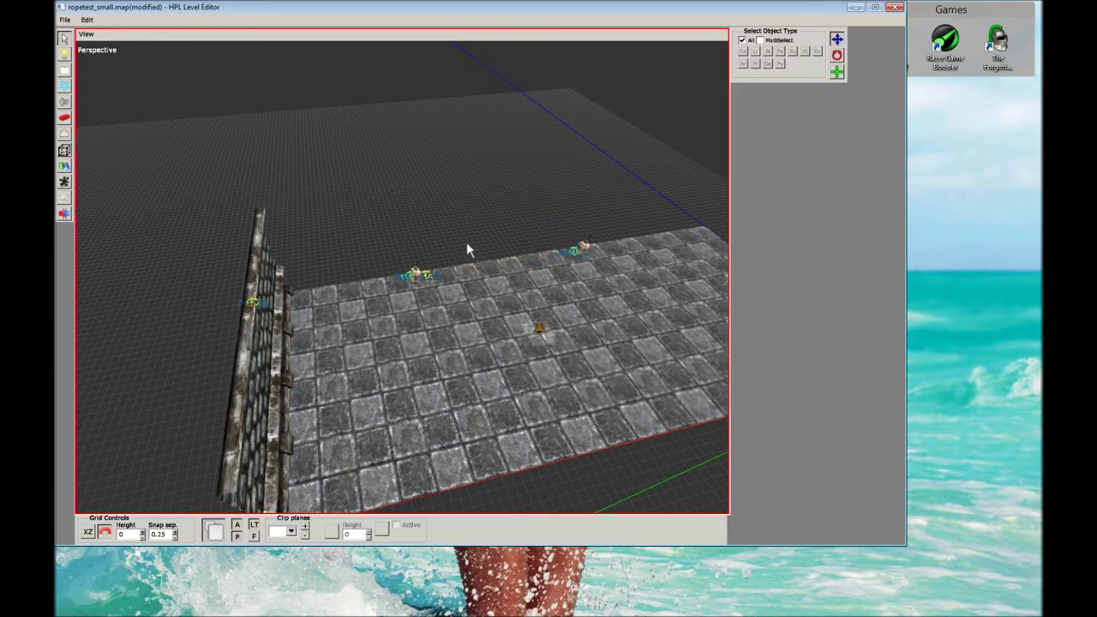
scroll(468, 245, up, 2)
scroll(467, 245, up, 3)
scroll(463, 251, down, 5)
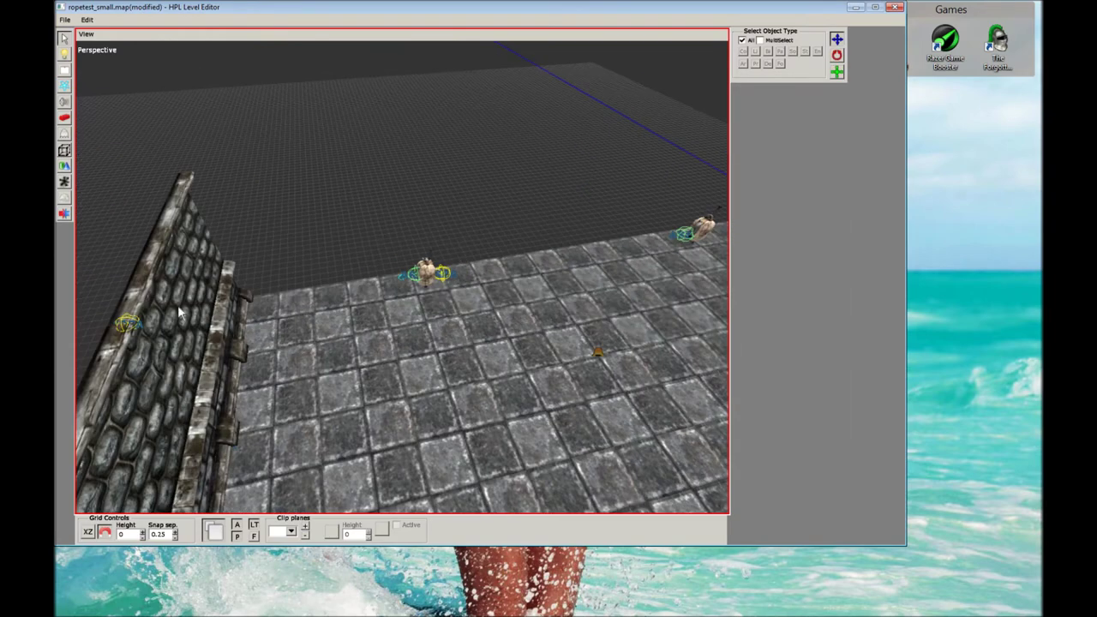
scroll(189, 309, up, 5)
scroll(188, 308, down, 1)
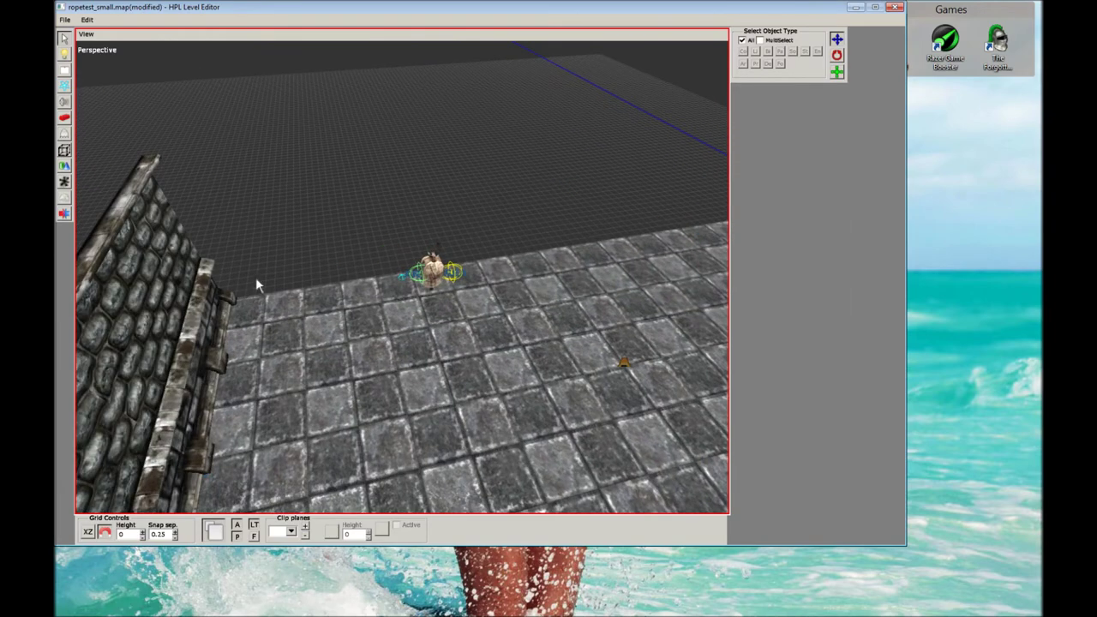
scroll(191, 318, down, 1)
click(129, 324)
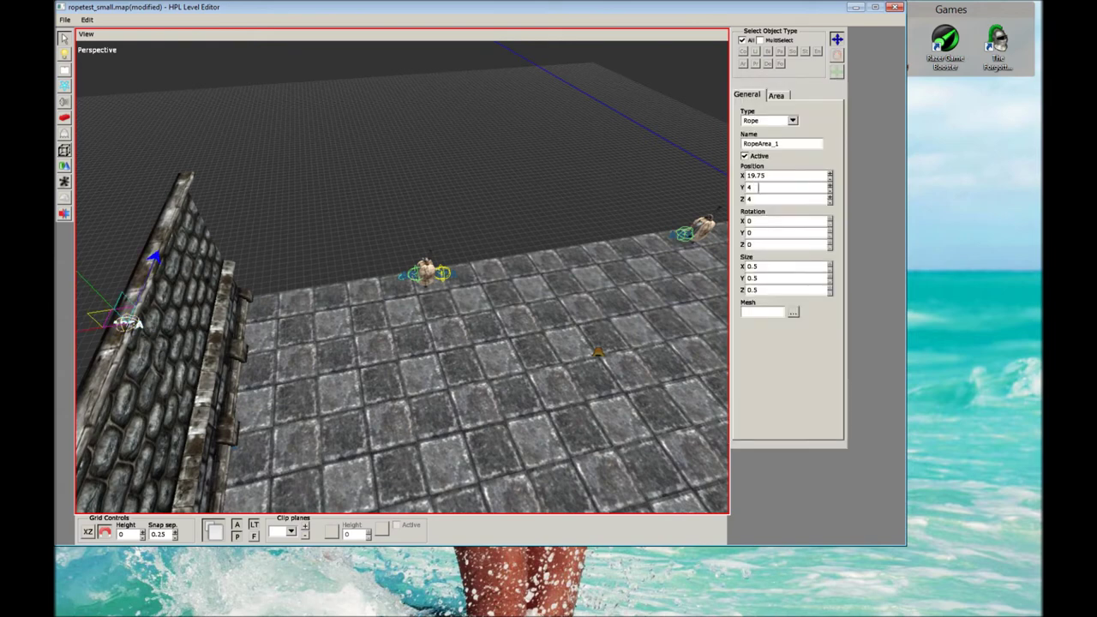
click(776, 96)
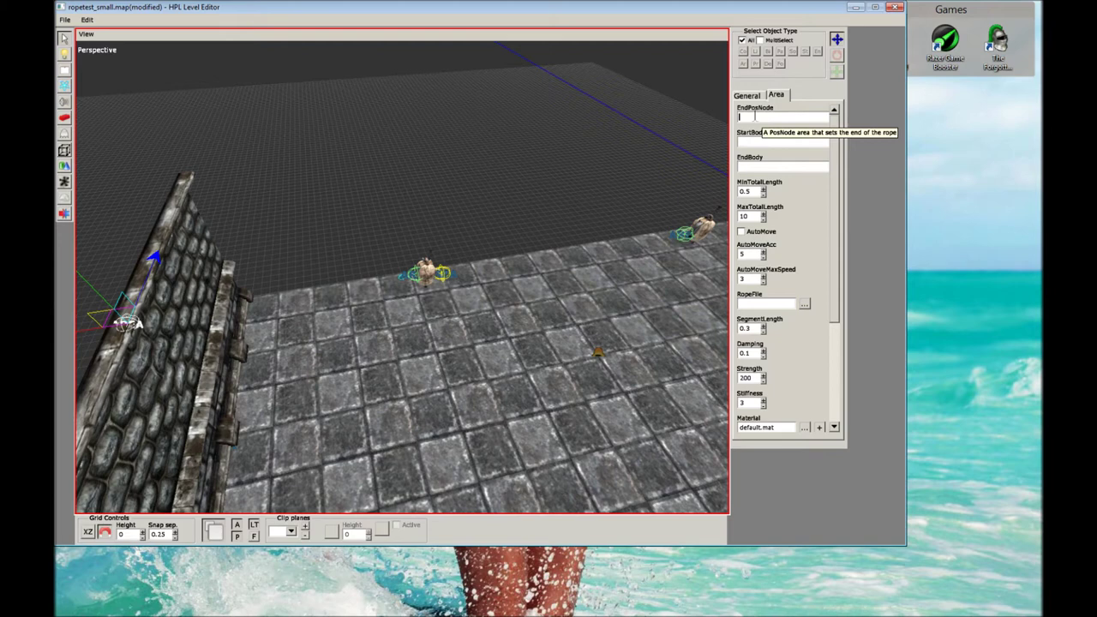
Rename PosNodeArea_1 to RopeEndArea_1 in its General properties.
click(408, 245)
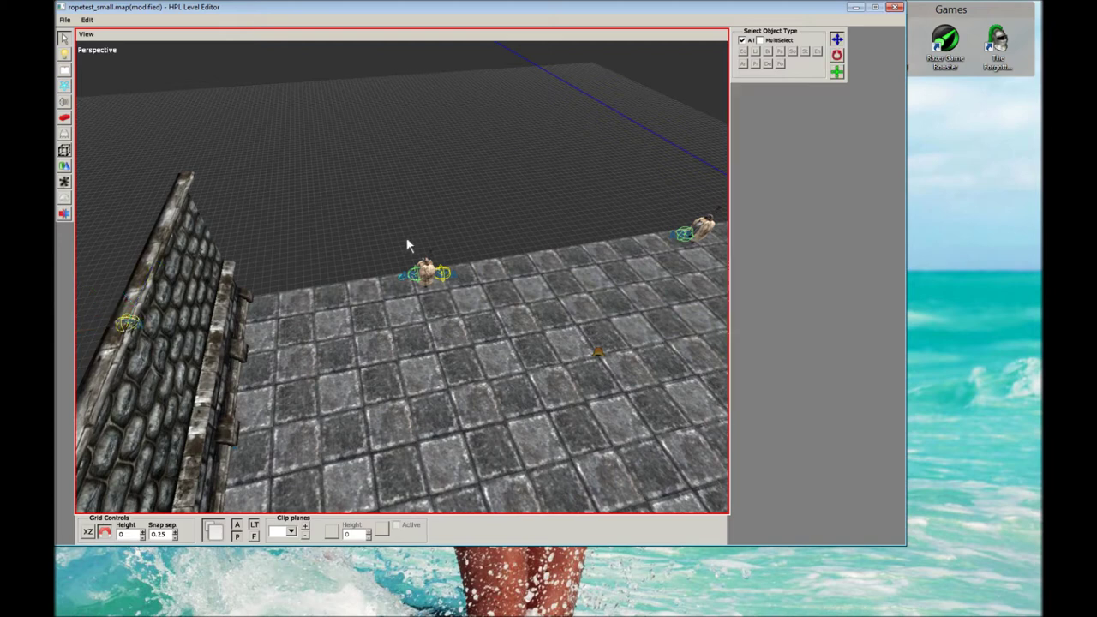
click(412, 276)
click(745, 95)
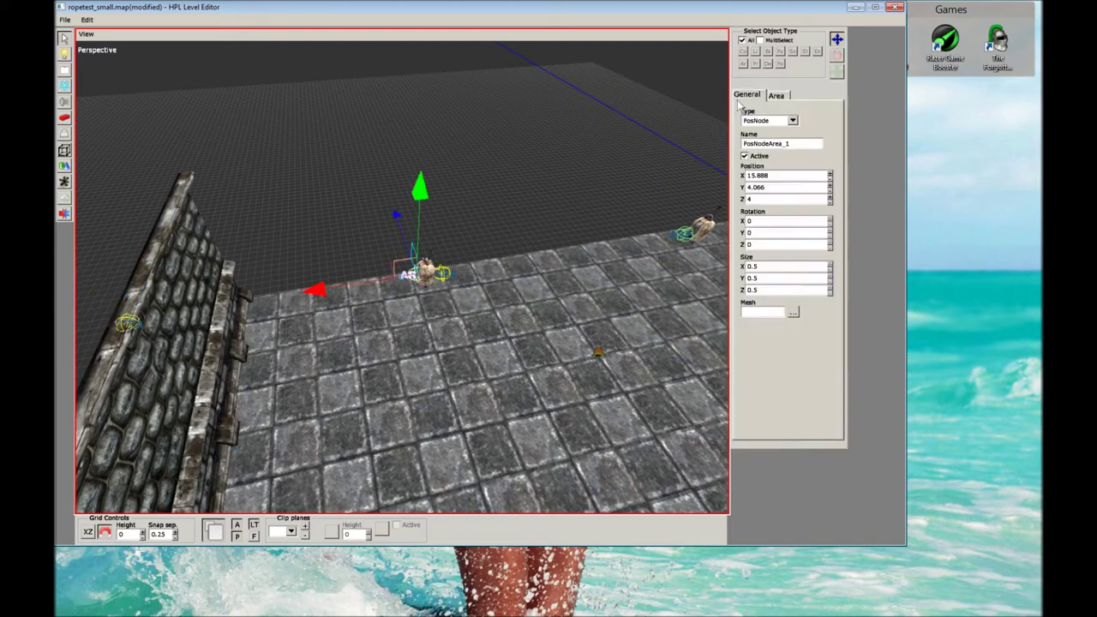
double_click(774, 142)
text(R)
text(opeEnd)
text(Area_1)
click(671, 162)
Copy the name RopeEndArea_1, then select the rope area on the wall.
click(686, 238)
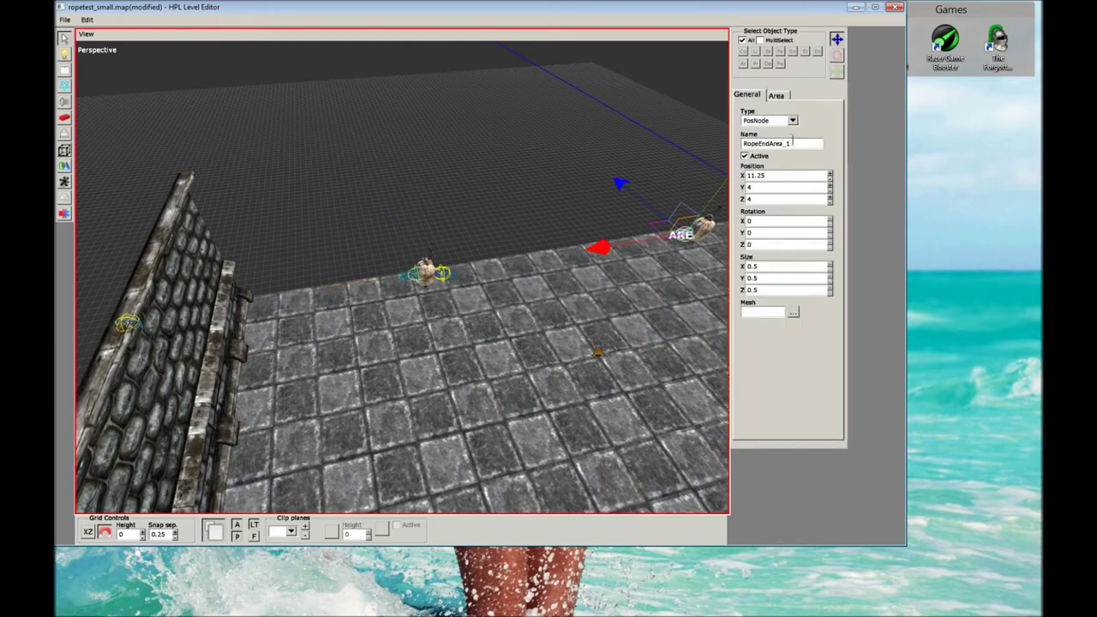
click(468, 192)
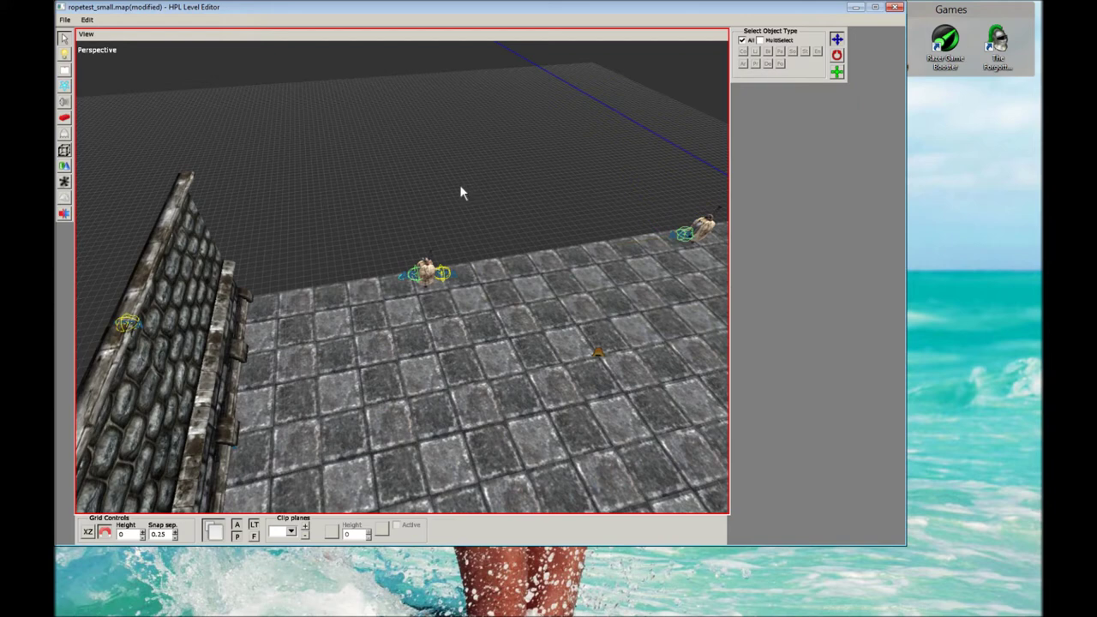
click(410, 274)
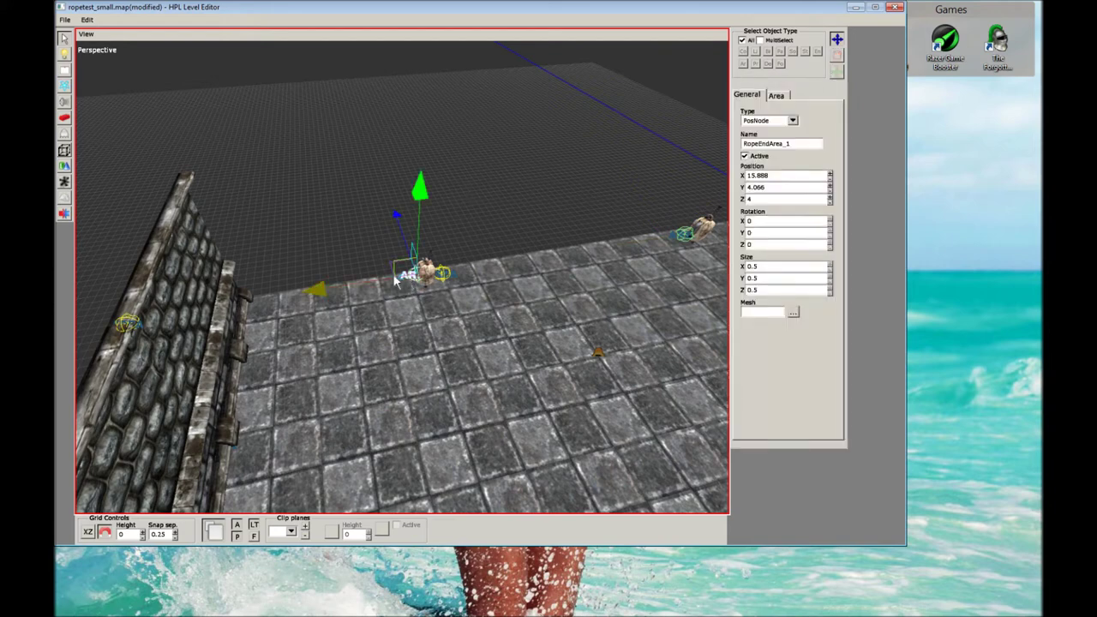
double_click(762, 143)
key(ctrl+c)
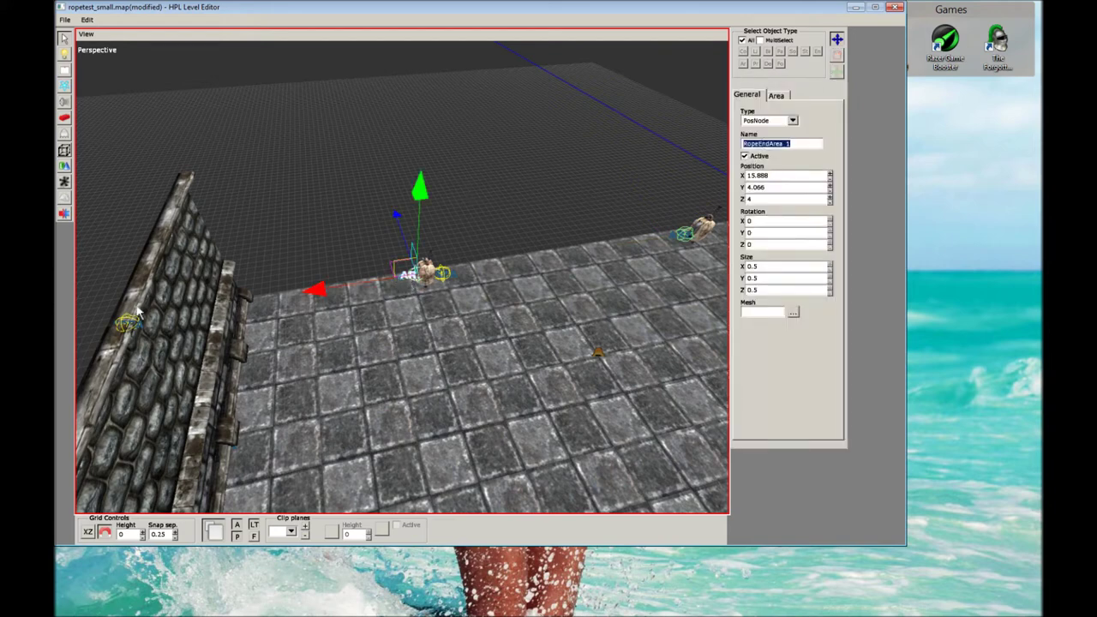
click(137, 326)
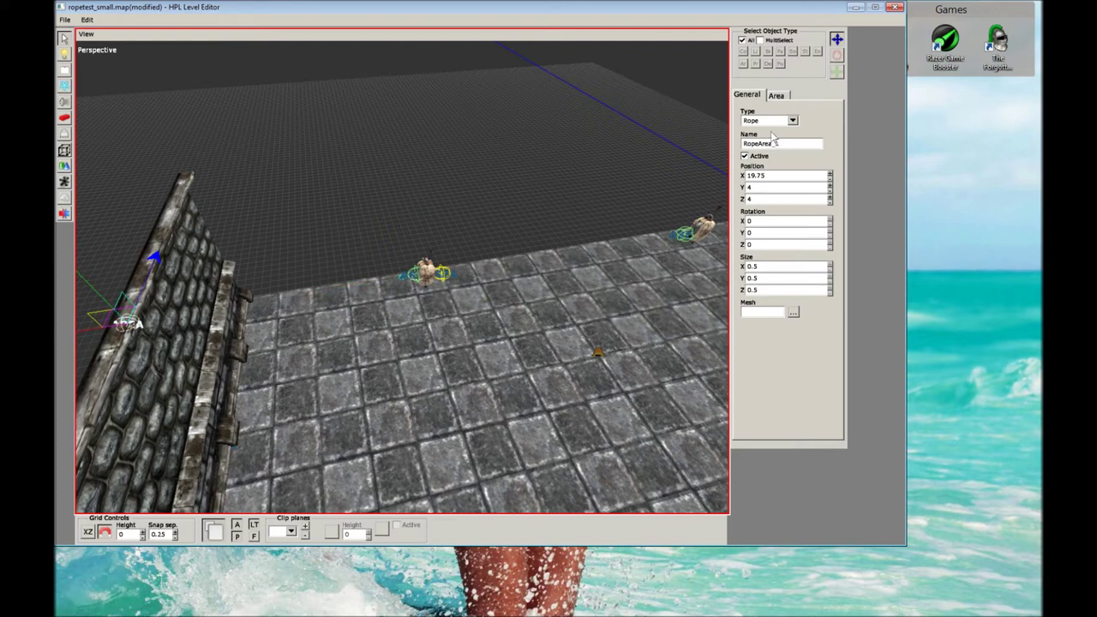
Paste RopeEndArea_1 into the first rope's EndPosNode field.
click(774, 96)
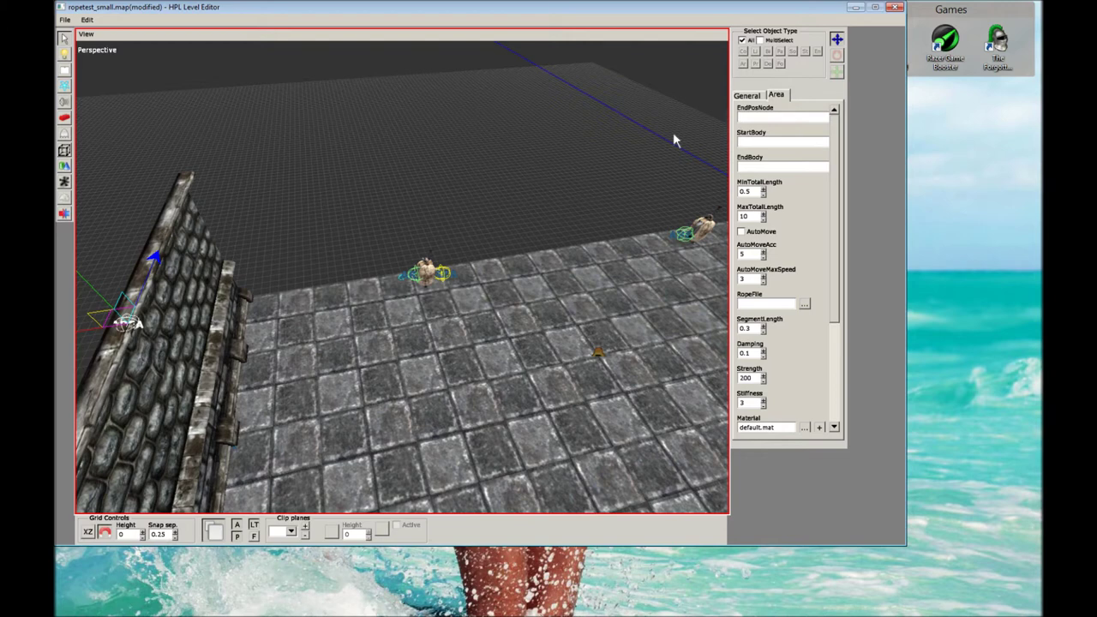
key(ctrl+v)
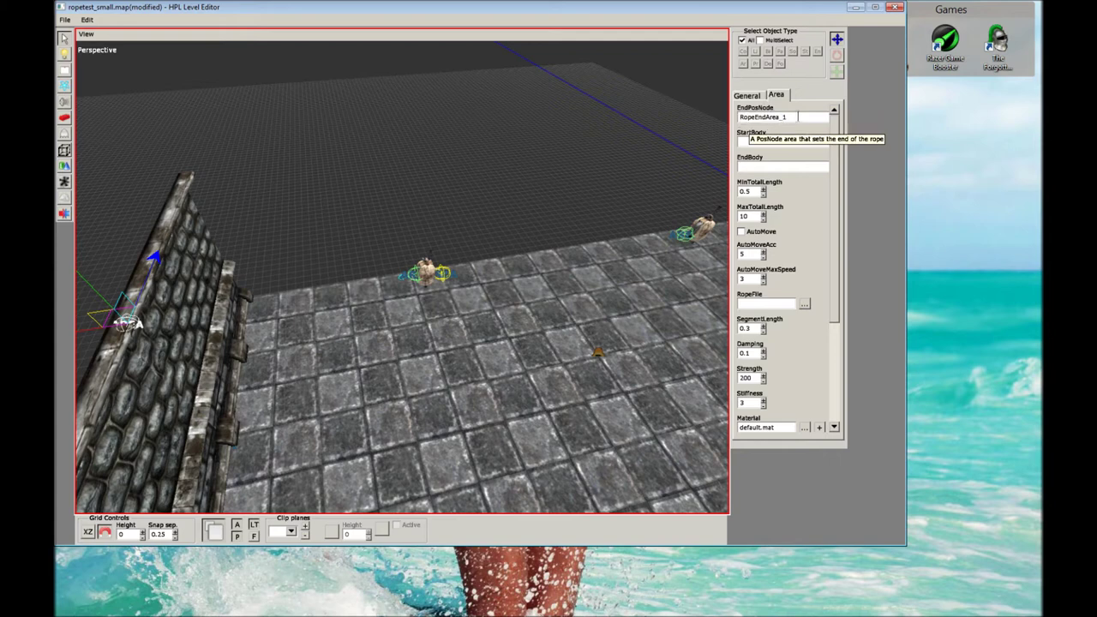
click(763, 166)
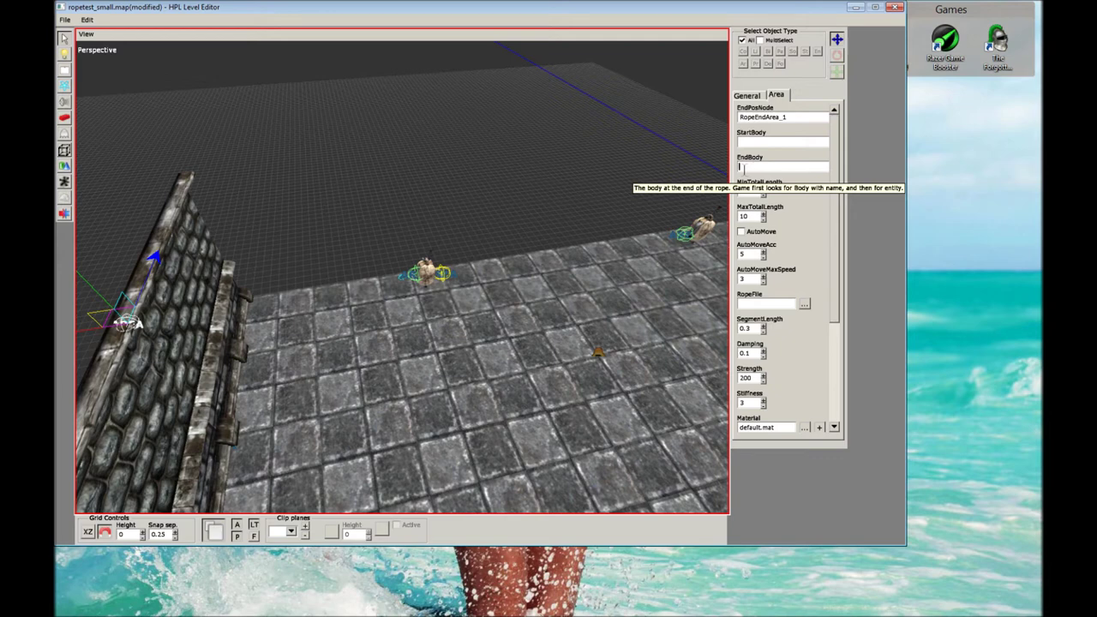
click(425, 270)
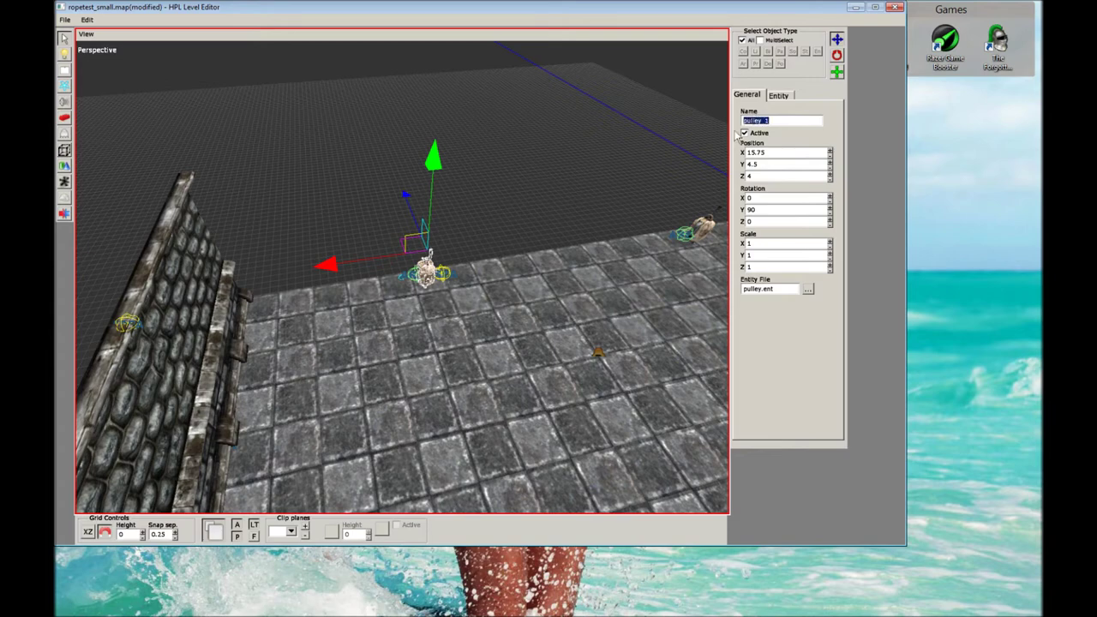
scroll(477, 196, up, 3)
scroll(300, 227, down, 3)
scroll(300, 227, down, 2)
Select end node RopeEndArea_1 and copy its name from its general properties.
click(132, 324)
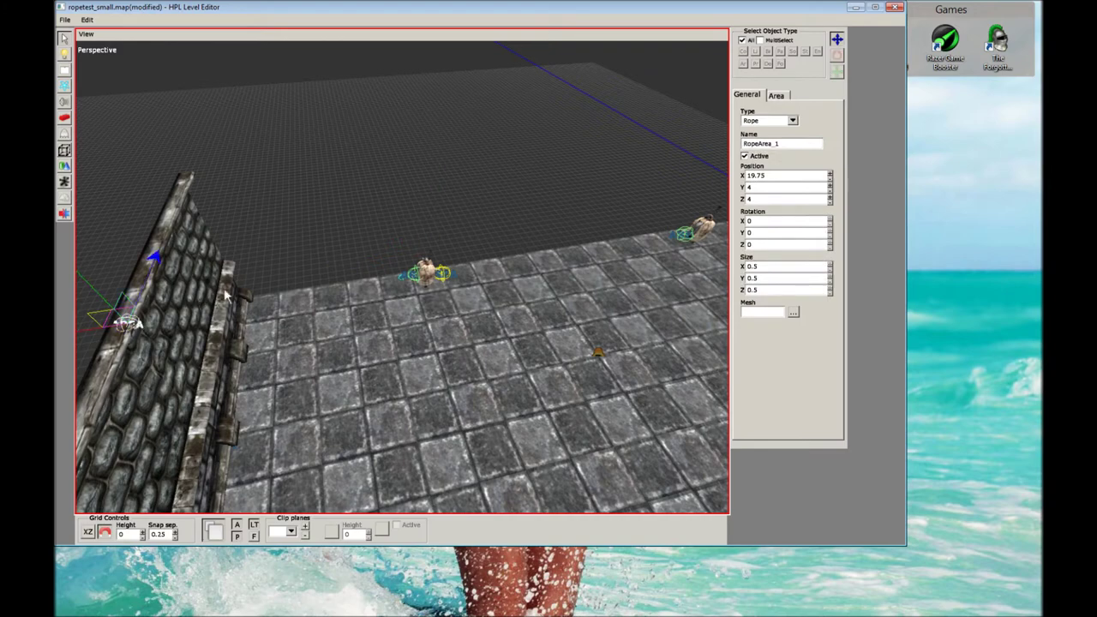
scroll(426, 272, up, 2)
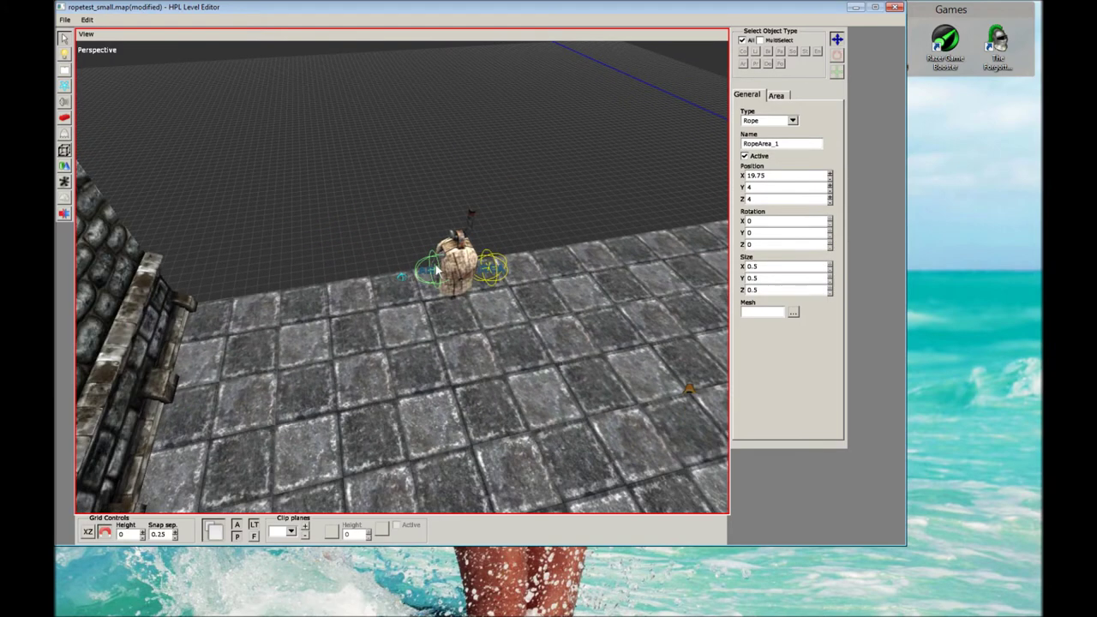
click(434, 272)
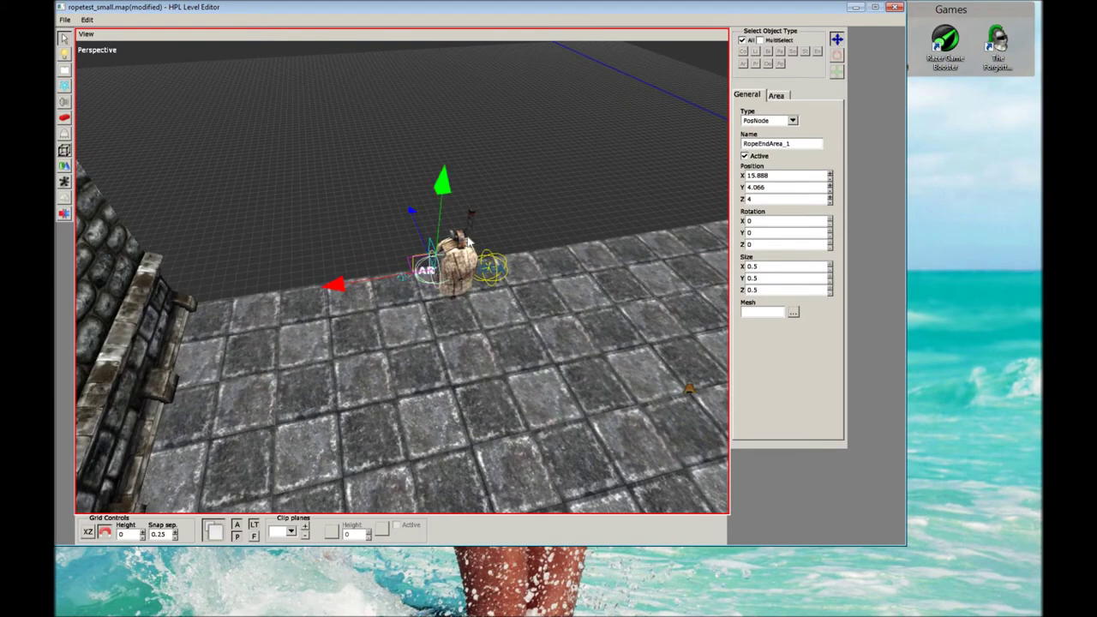
click(468, 247)
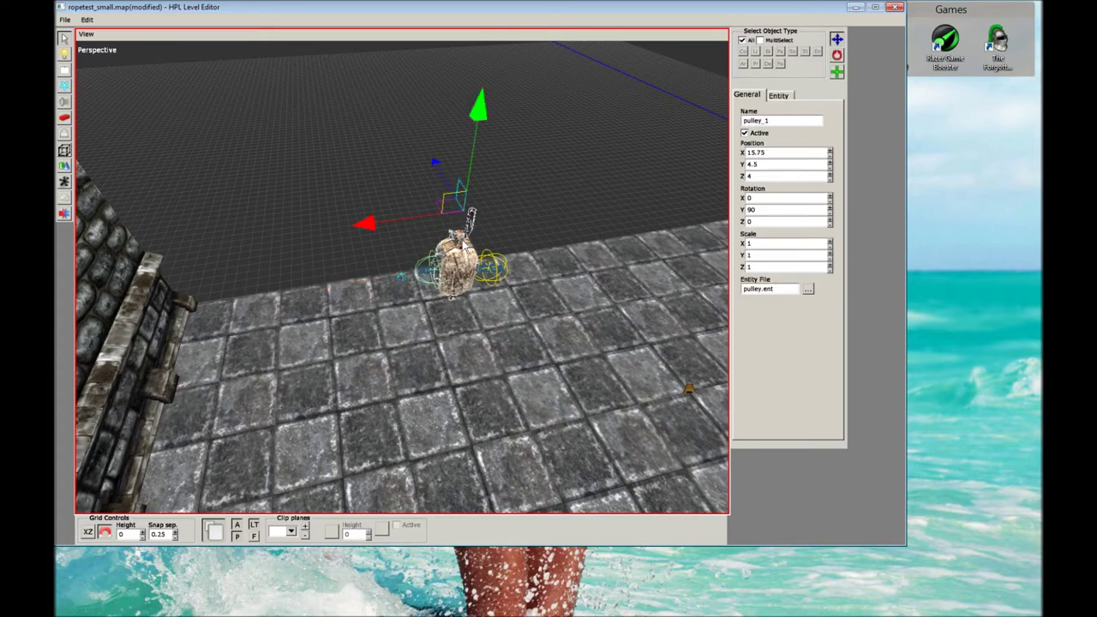
scroll(220, 294, down, 3)
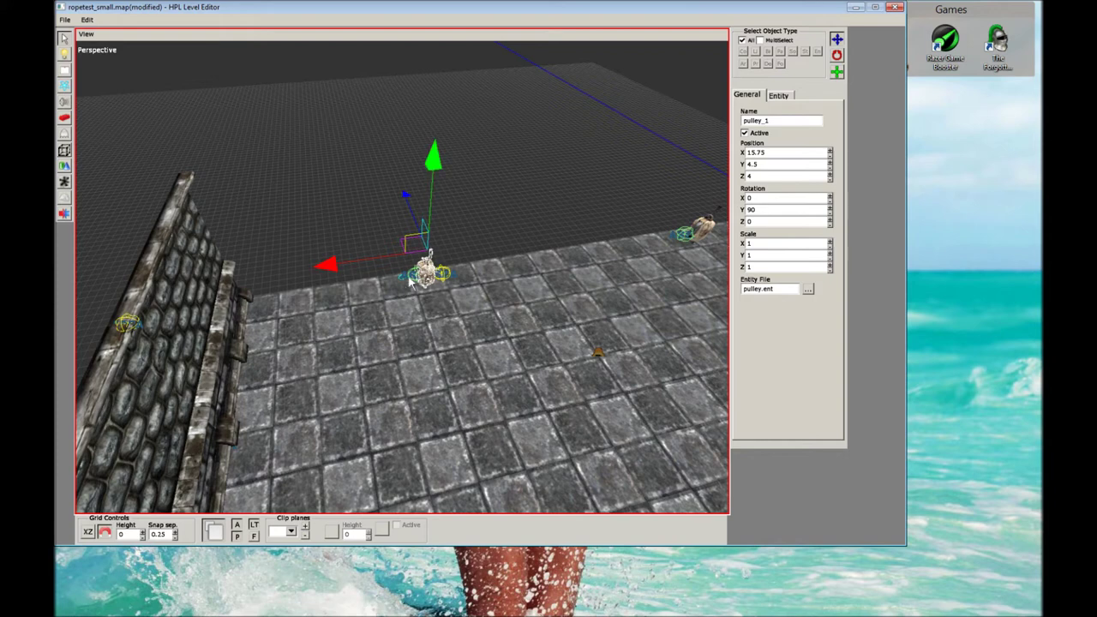
click(408, 279)
click(775, 95)
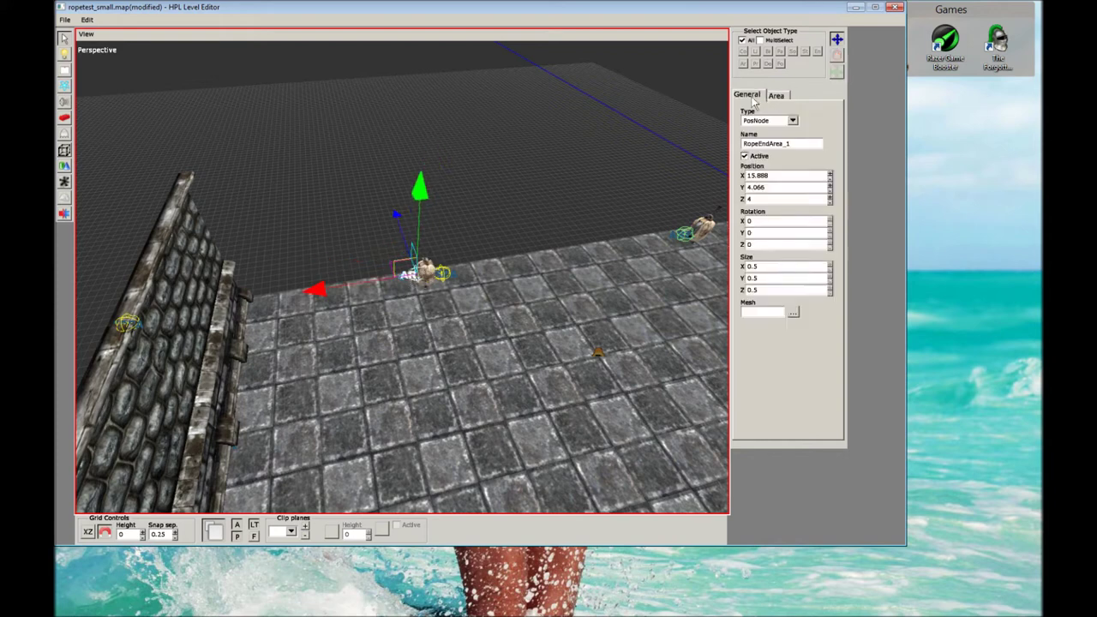
double_click(785, 143)
key(ctrl+c)
Enter pulley_1 as the first rope's EndBody and save the map.
click(127, 322)
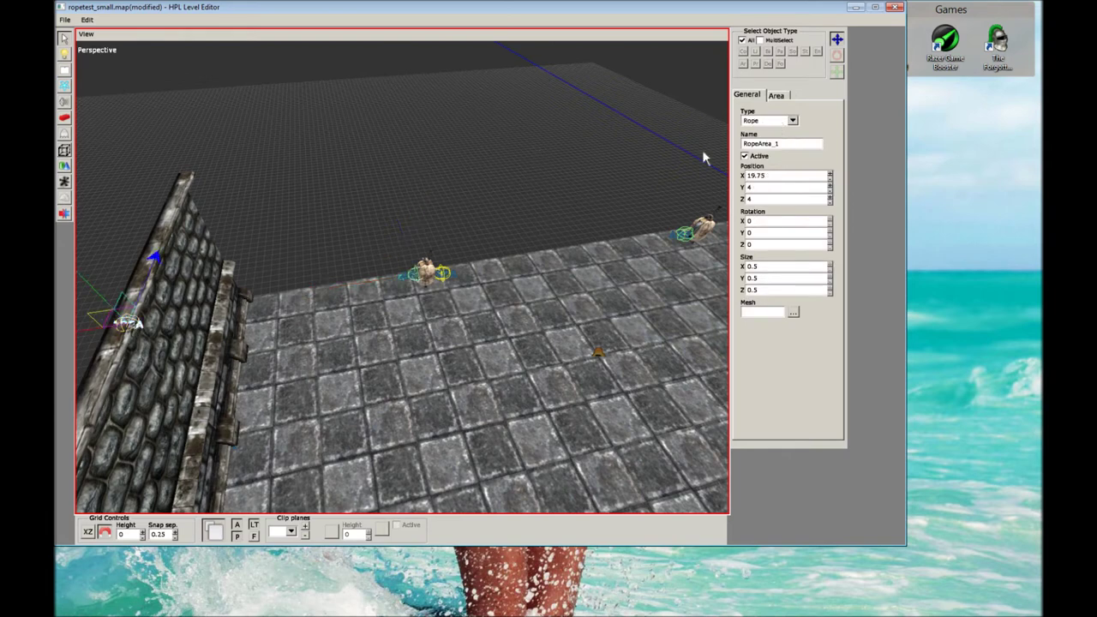
click(775, 95)
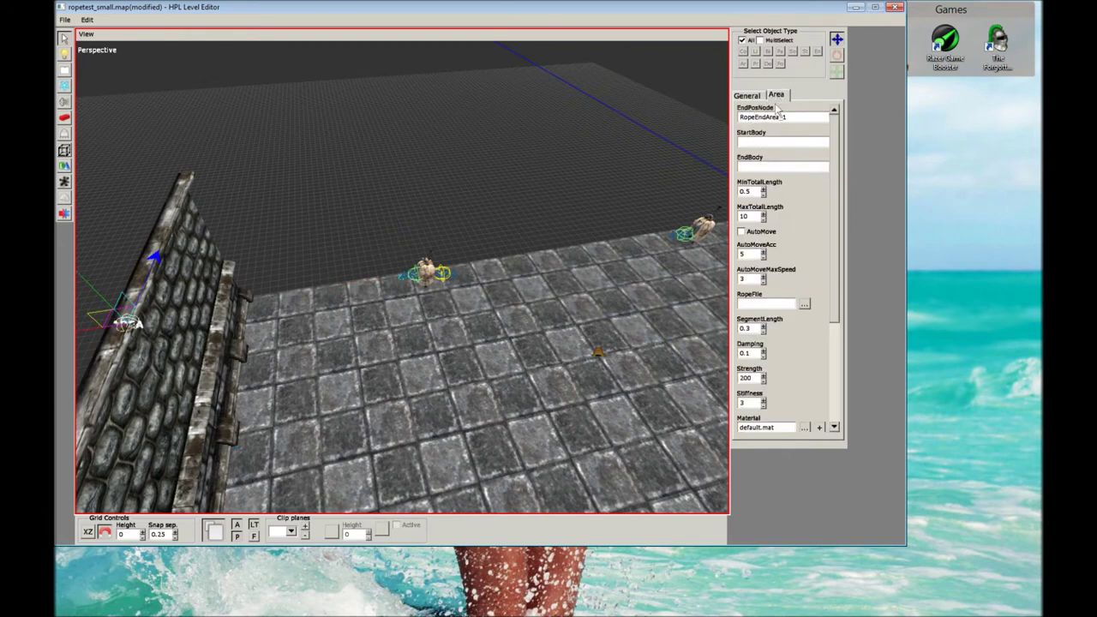
text(pulley_)
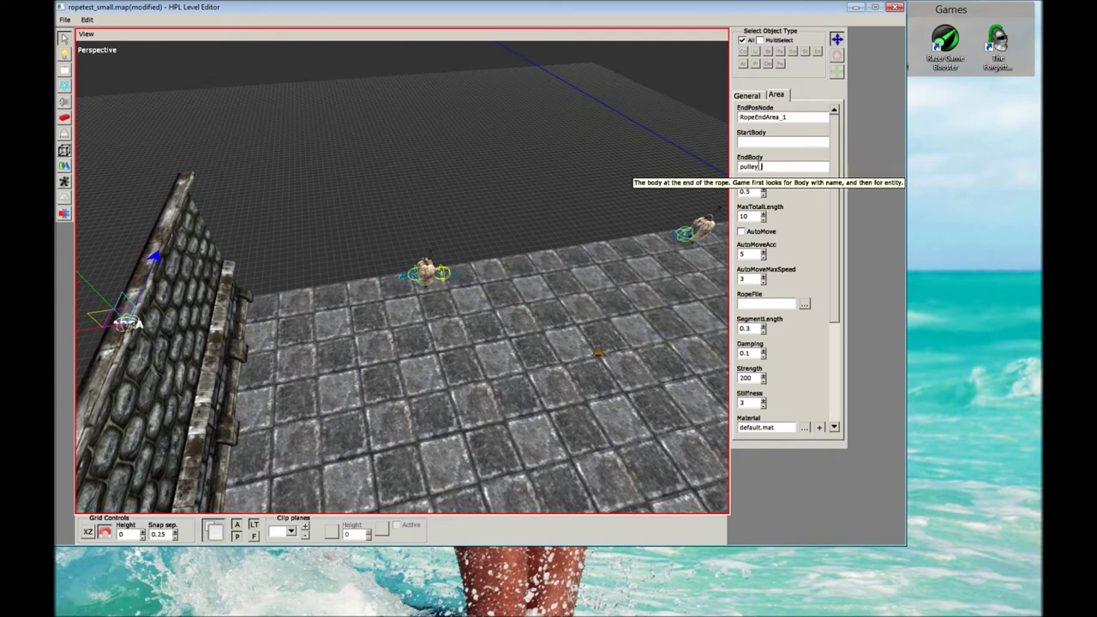
text(1)
key(ctrl+s)
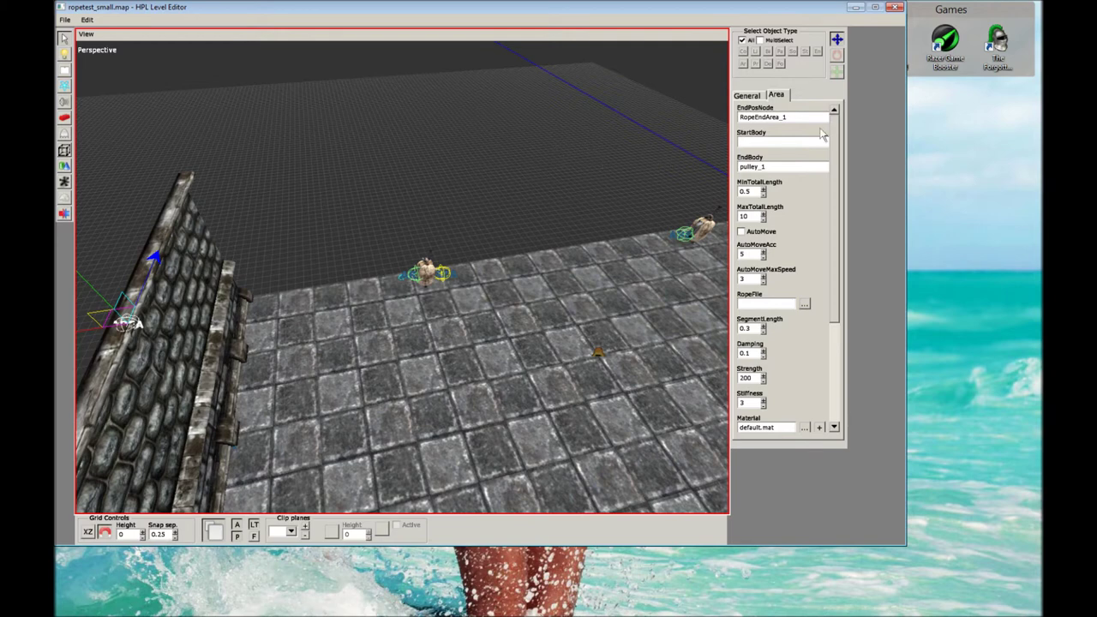
Set RopeArea_1's MinTotalLength to 2.5 and MaxTotalLength to 5.5.
mouse_move(833, 130)
mouse_down()
mouse_move(830, 202)
mouse_move(827, 130)
mouse_up()
double_click(744, 186)
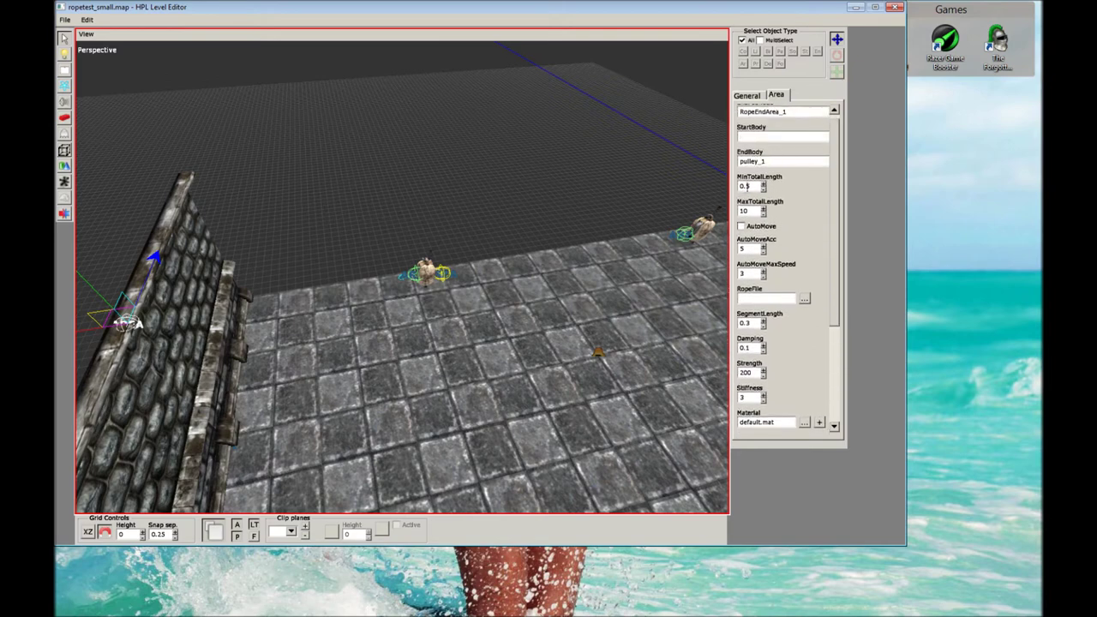
double_click(745, 211)
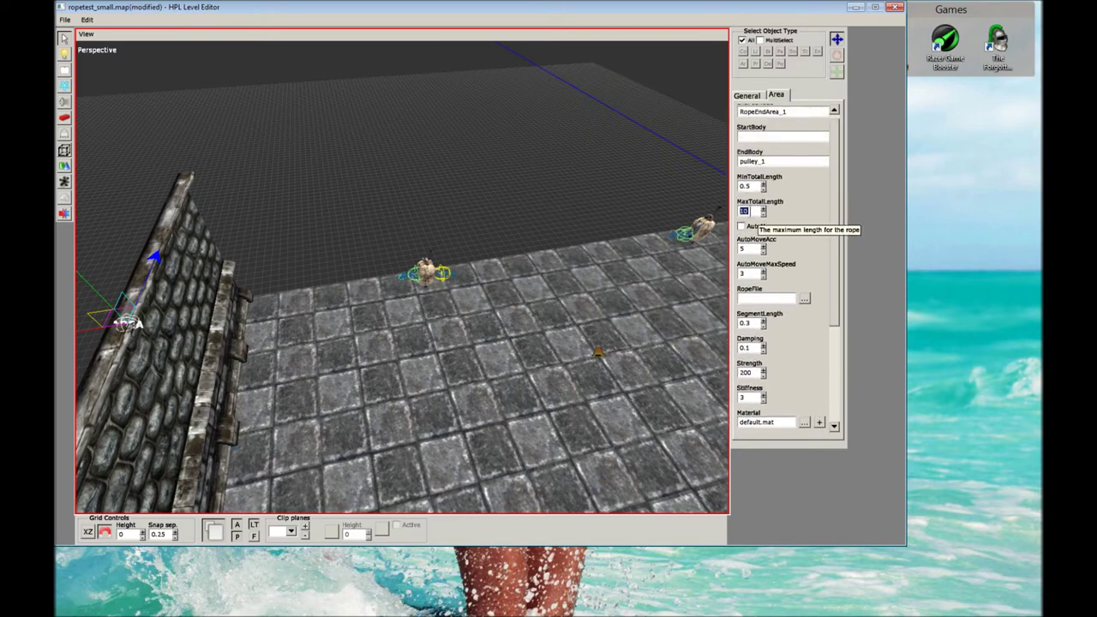
click(750, 196)
double_click(744, 186)
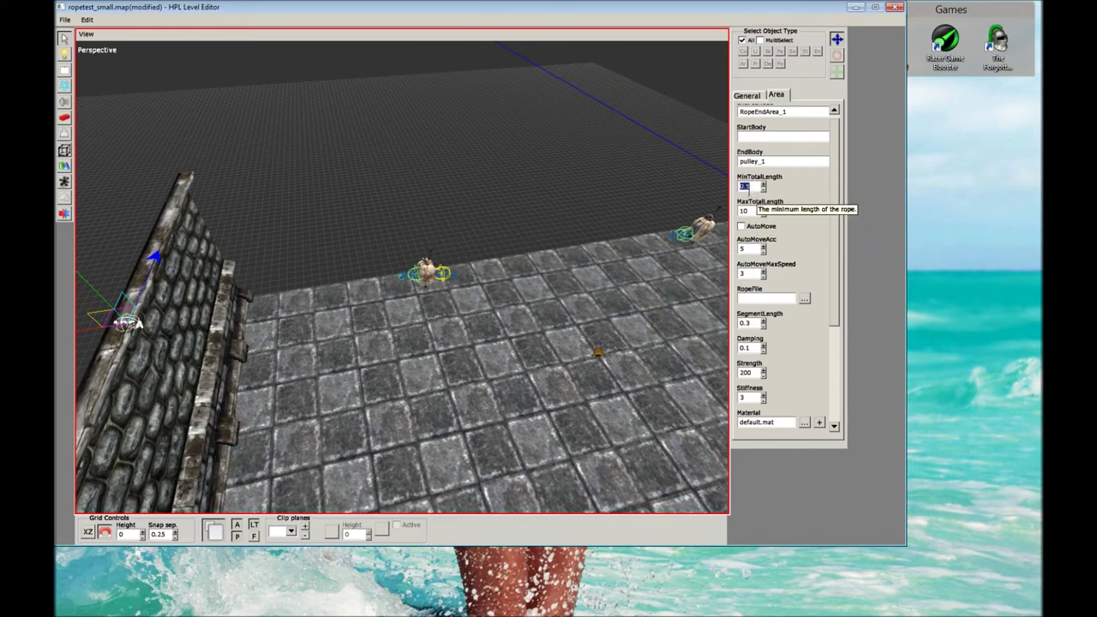
text(2.5)
double_click(745, 211)
text(5.5)
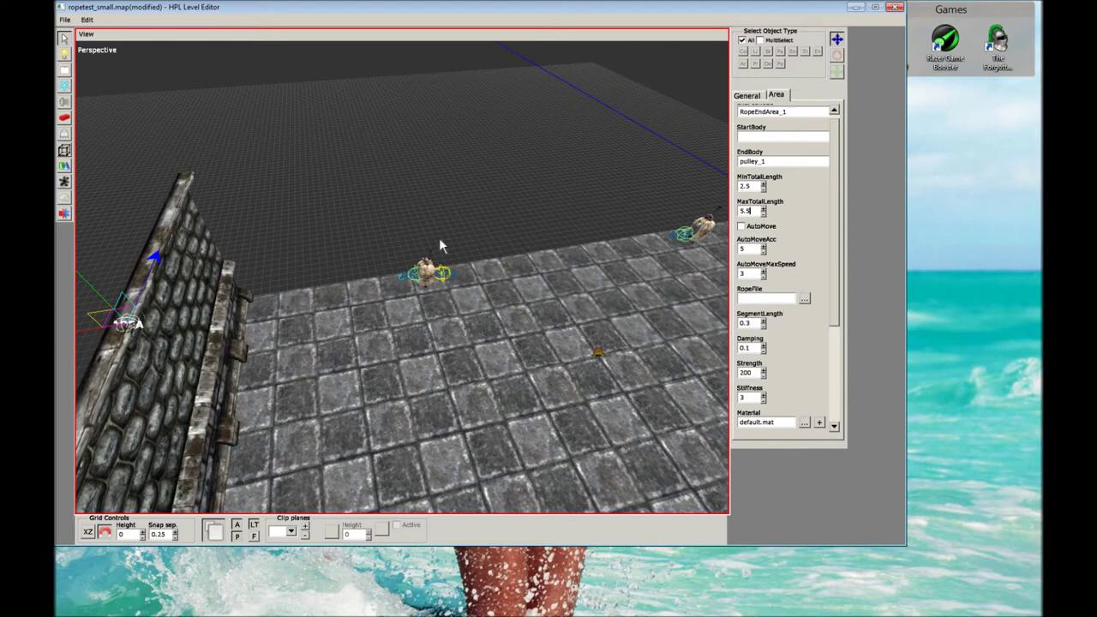
Select the second rope and set its EndPosNode to RopeEndArea_2.
click(439, 276)
scroll(438, 275, up, 5)
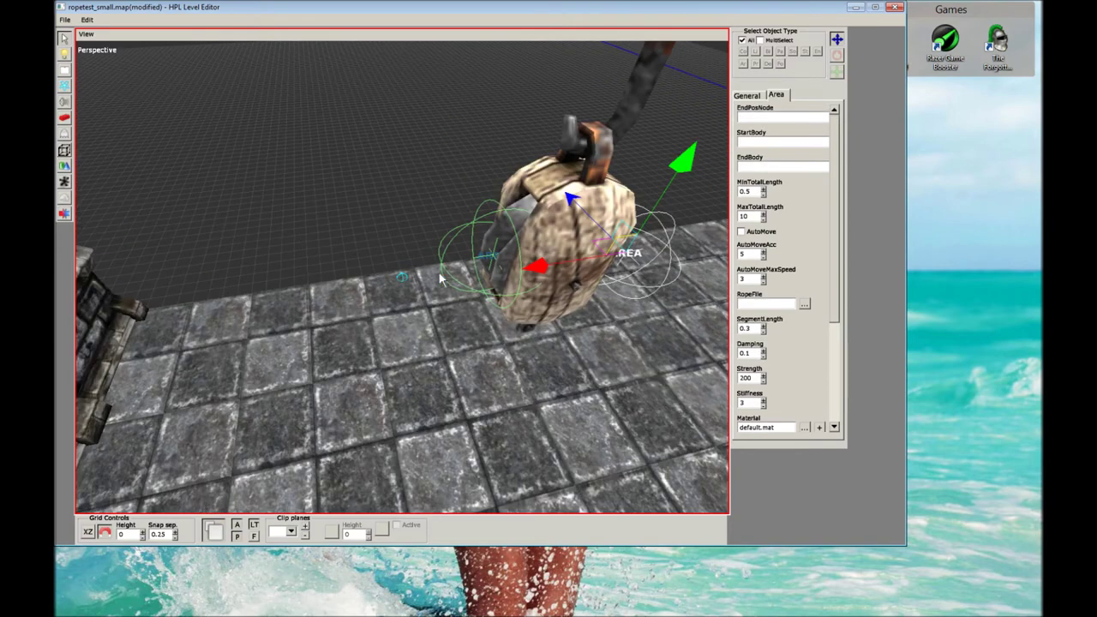
scroll(390, 275, down, 3)
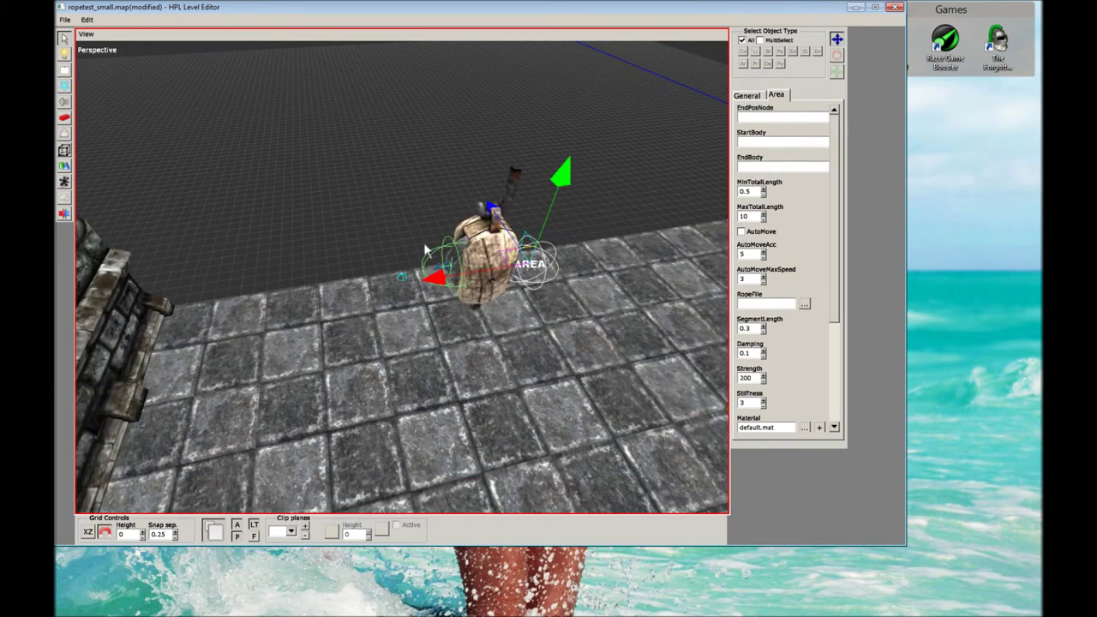
scroll(593, 187, down, 2)
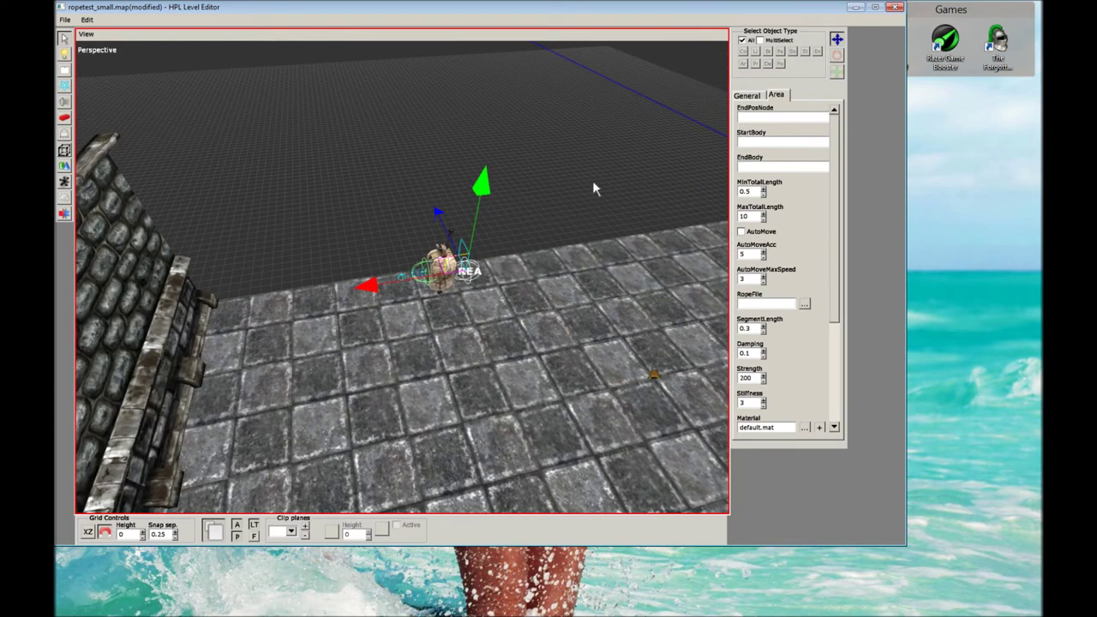
scroll(592, 183, down, 1)
click(754, 118)
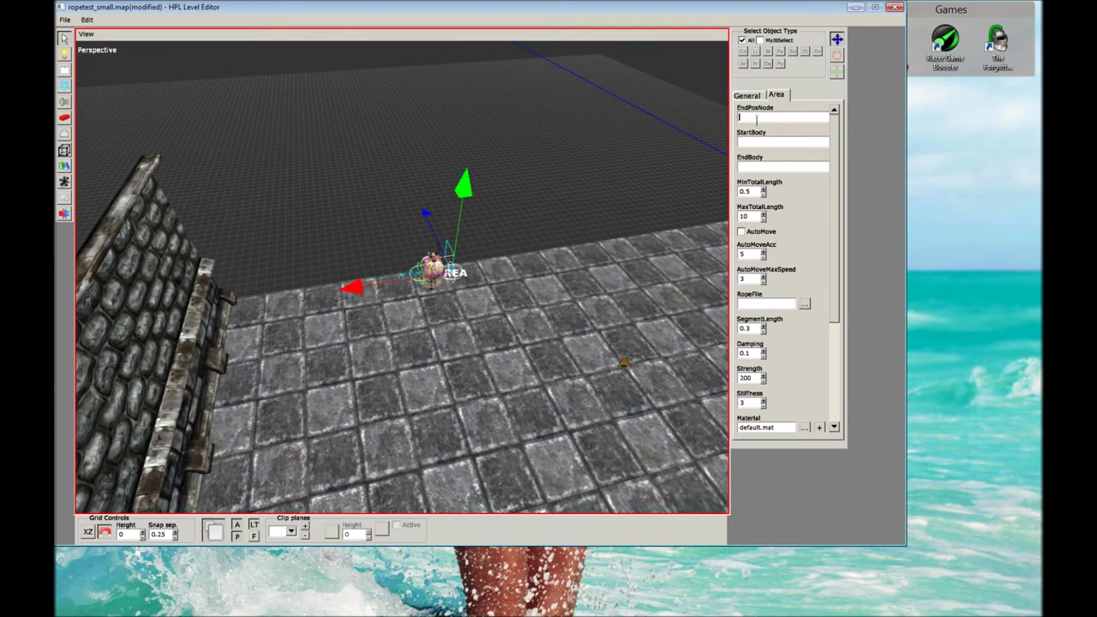
key(ctrl+v)
text(2)
Give the second rope EndBody pulley_2 and length limits 2.5 to 6.5.
click(754, 168)
text(pulley)
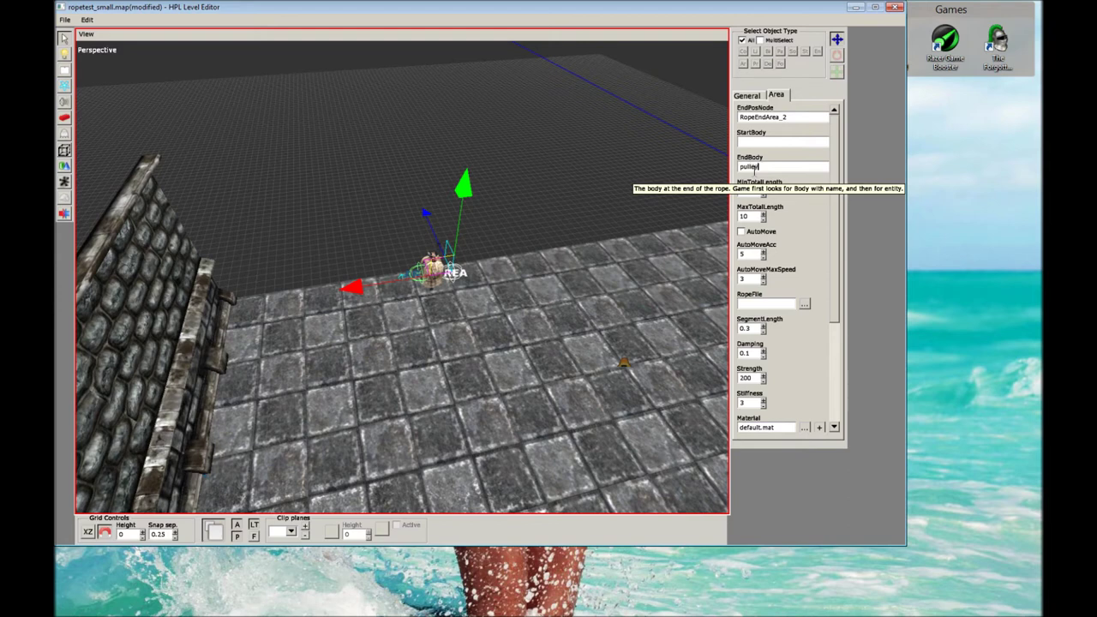
text(_2)
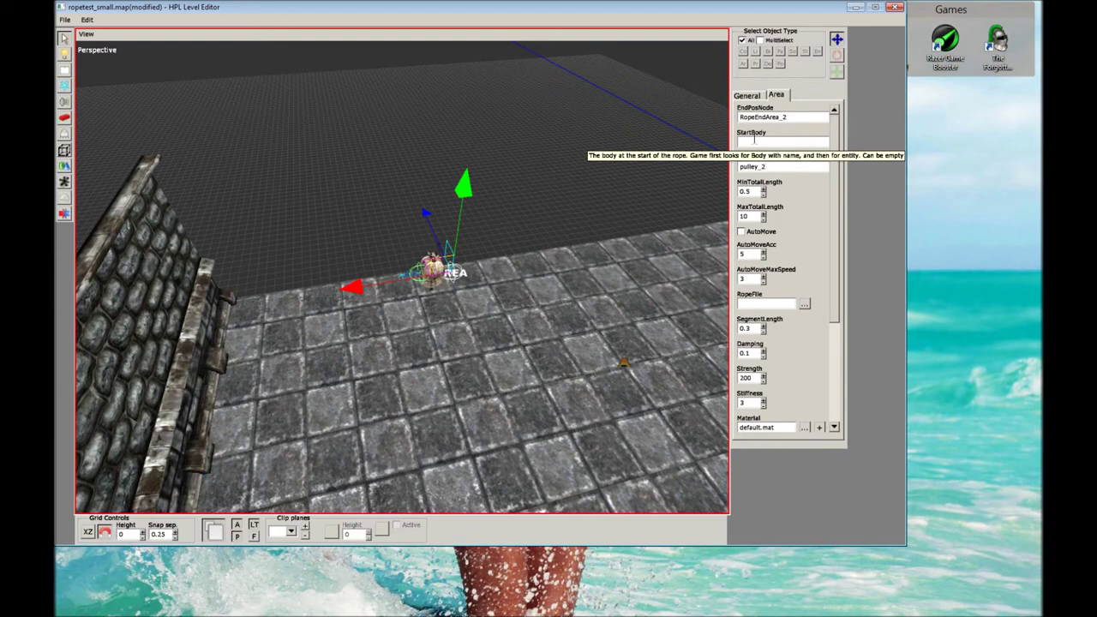
click(754, 140)
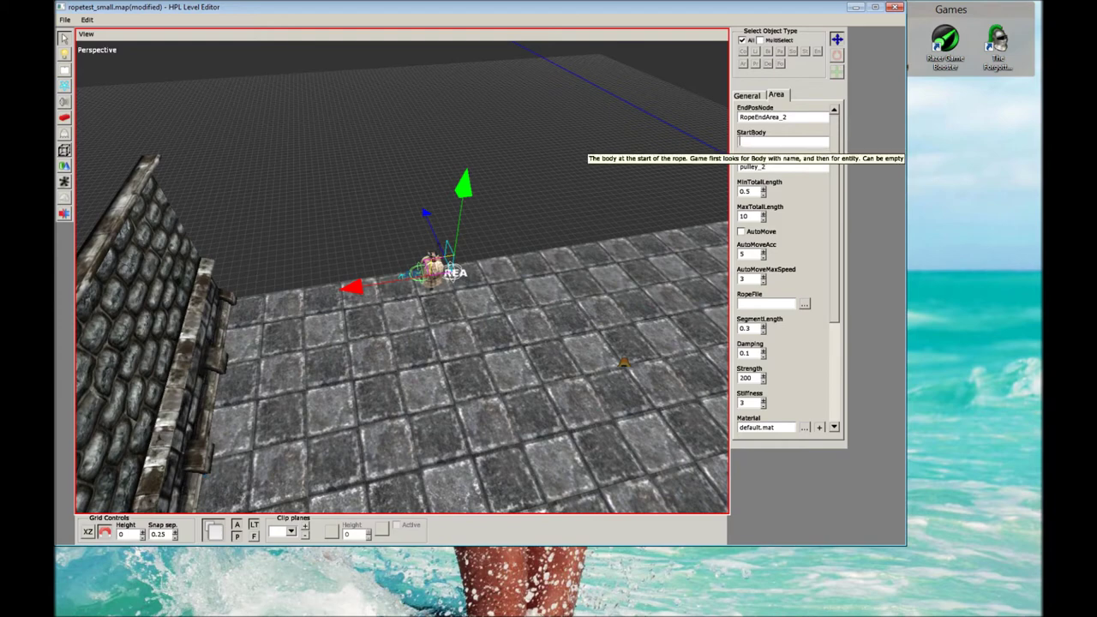
middle_drag(634, 175, 599, 171)
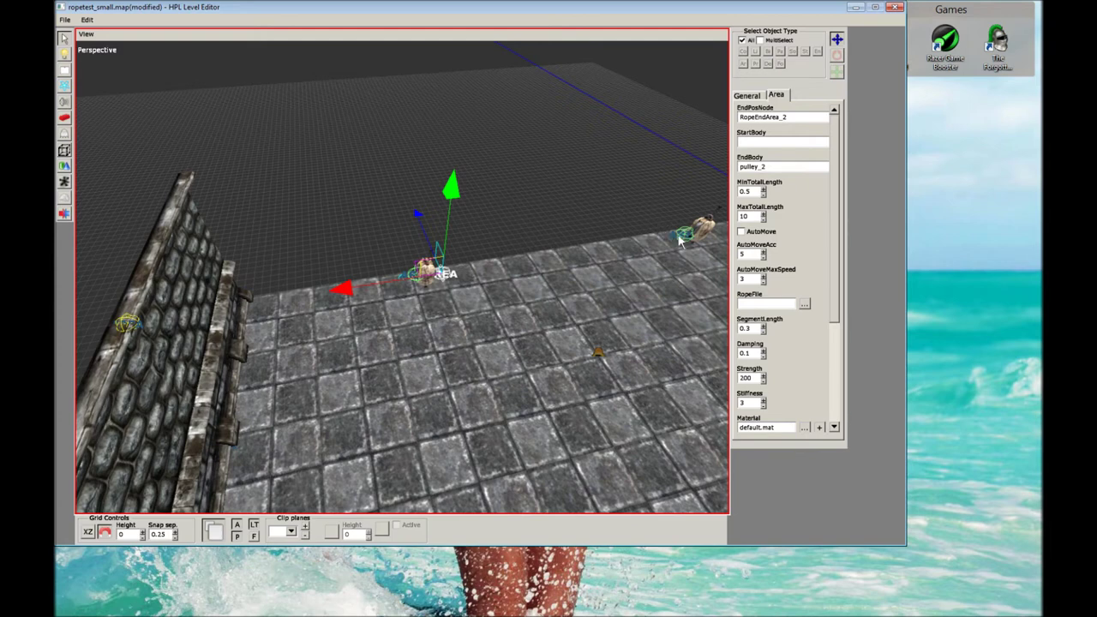
double_click(743, 216)
text(6.5)
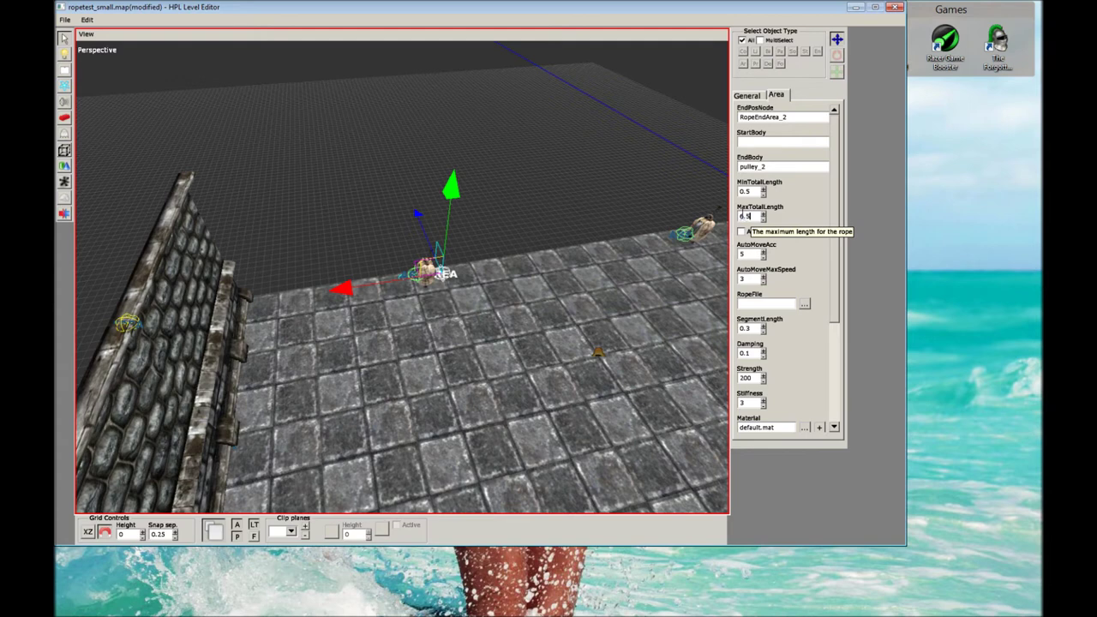
double_click(742, 191)
text(2)
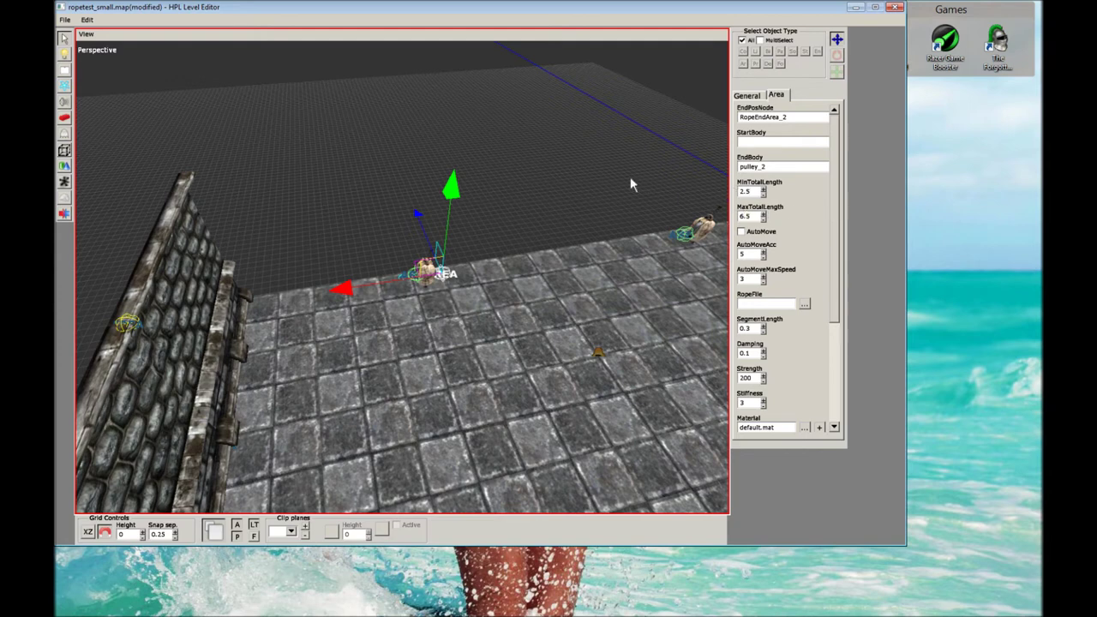
Inspect RopeEndArea_2's and pulley_2's positions in the general properties.
click(679, 235)
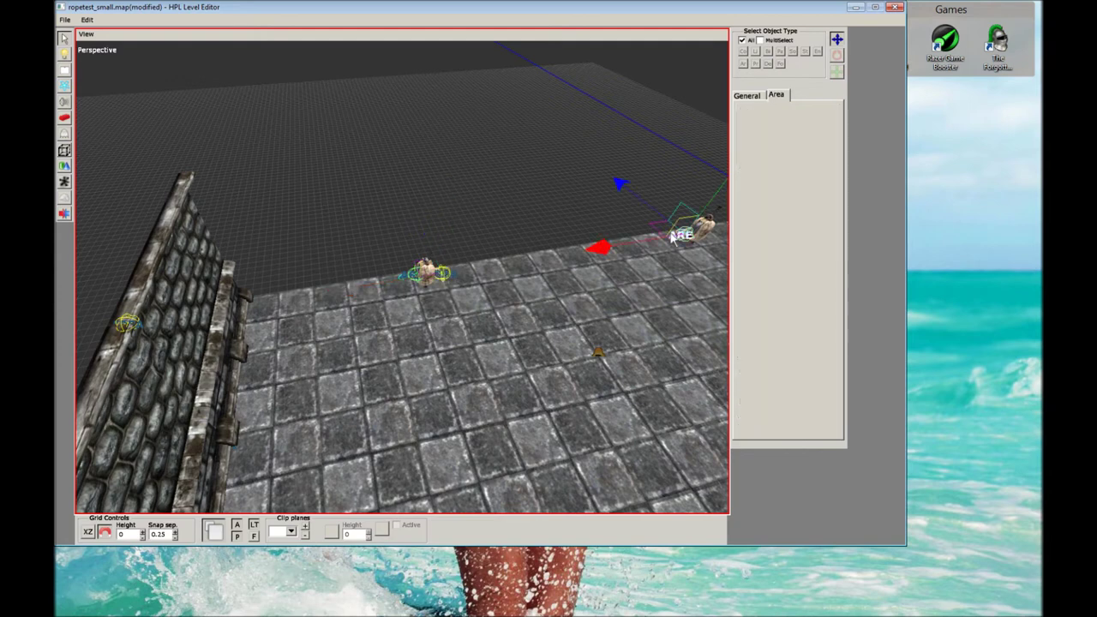
click(455, 273)
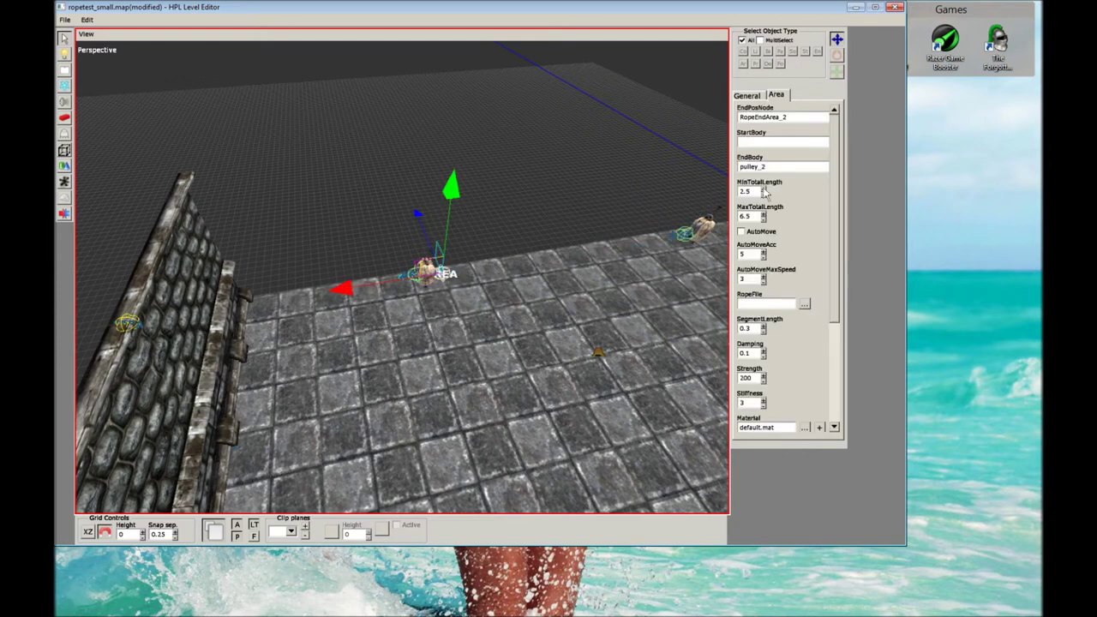
double_click(790, 117)
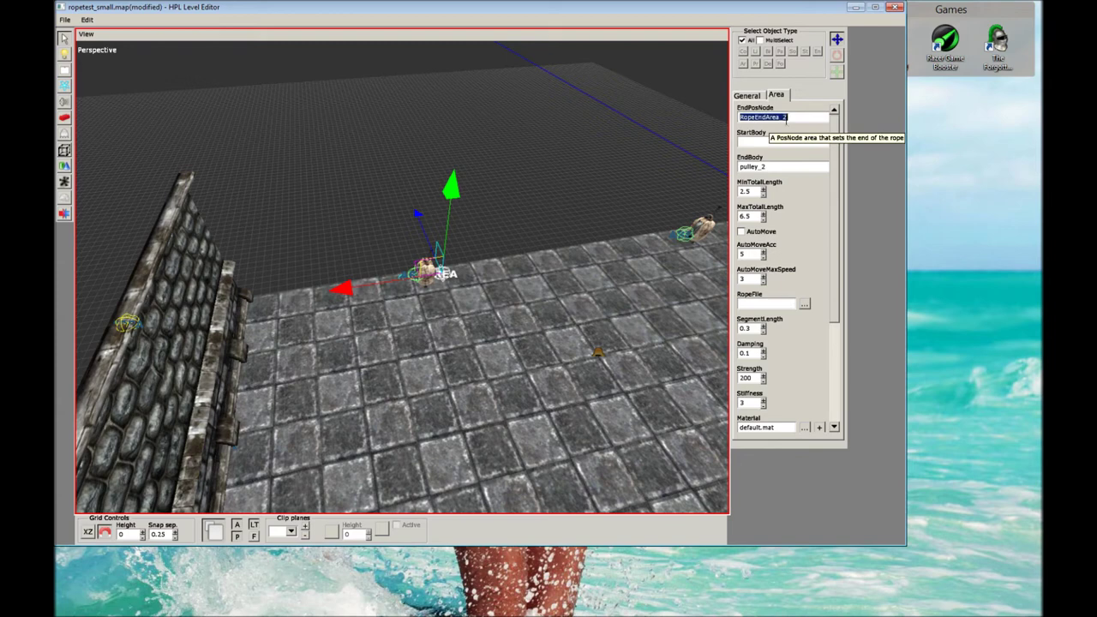
click(683, 235)
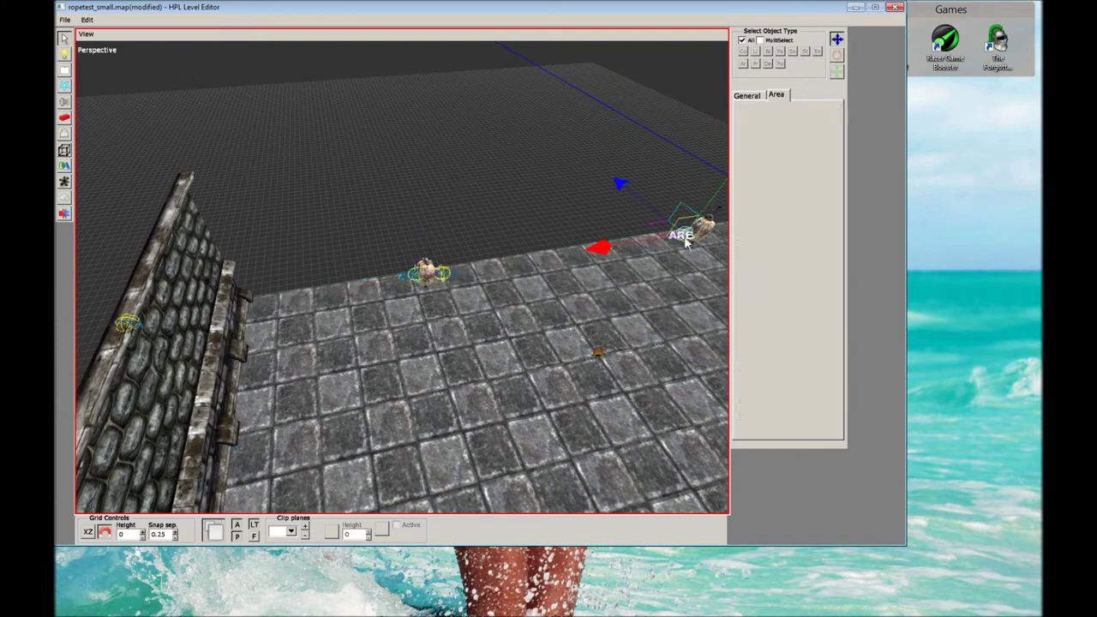
click(749, 95)
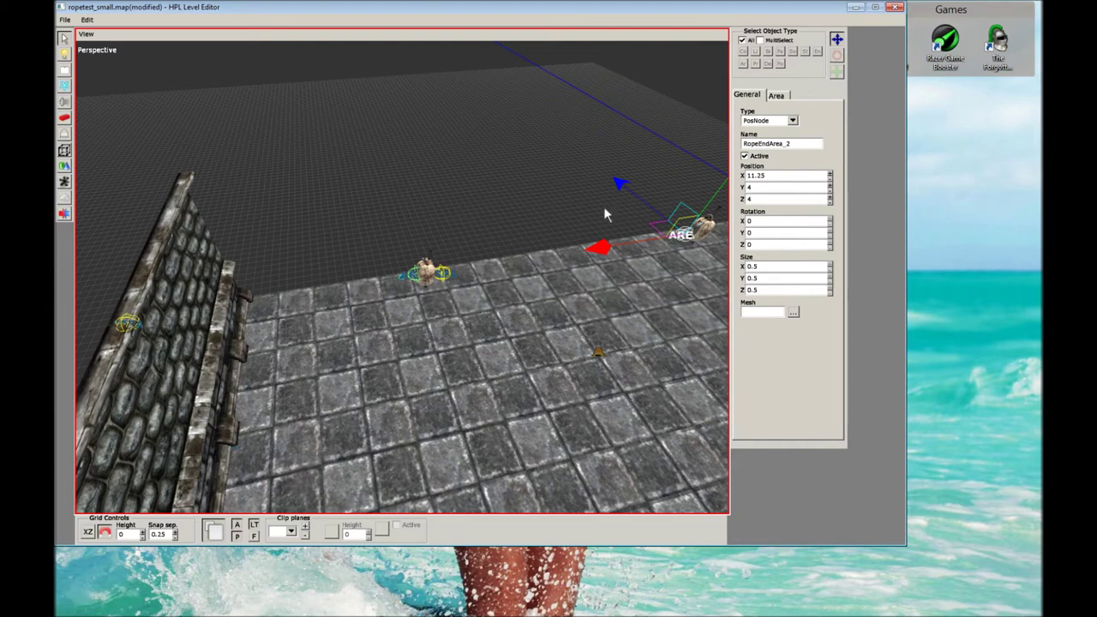
click(702, 229)
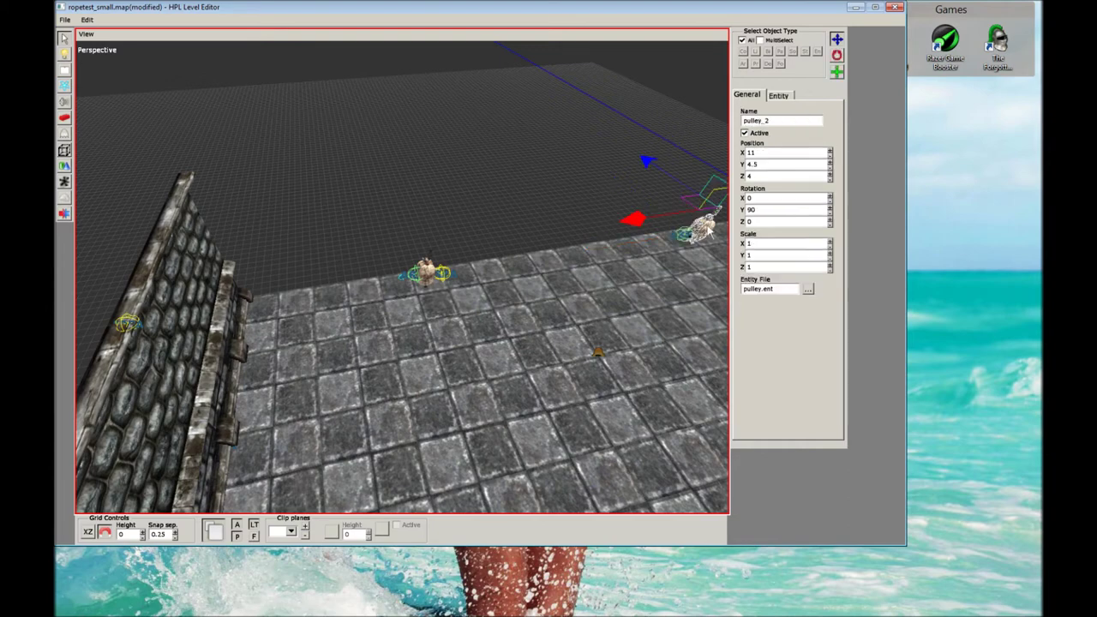
Move RopeArea_2 to position 15.606, 4.079, 4.
click(559, 180)
scroll(562, 195, up, 3)
scroll(562, 195, up, 3)
click(536, 268)
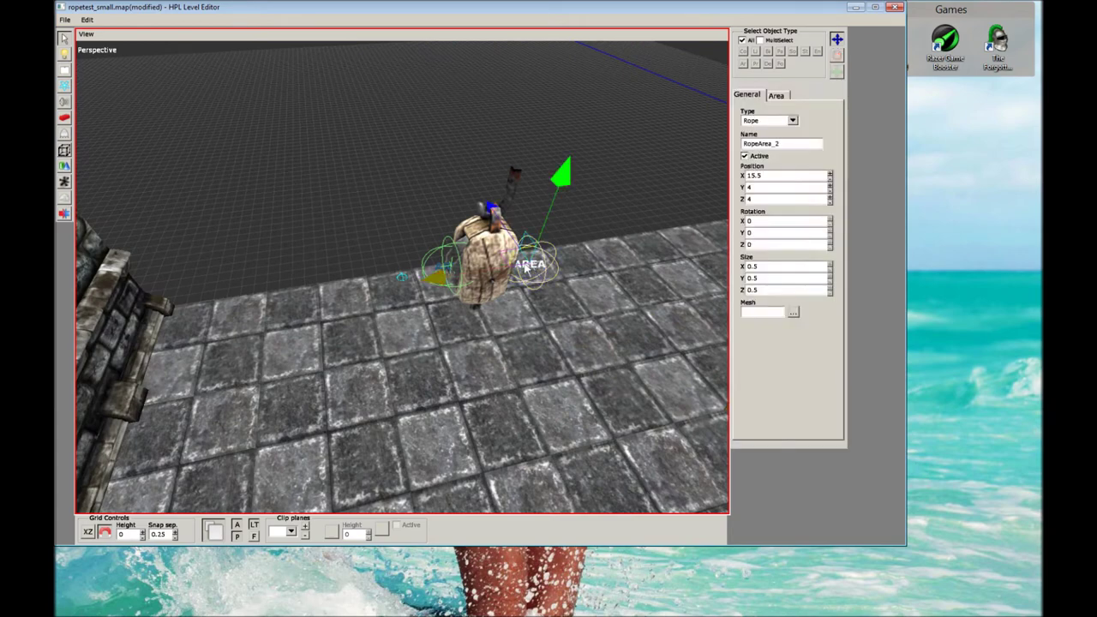
scroll(283, 395, down, 3)
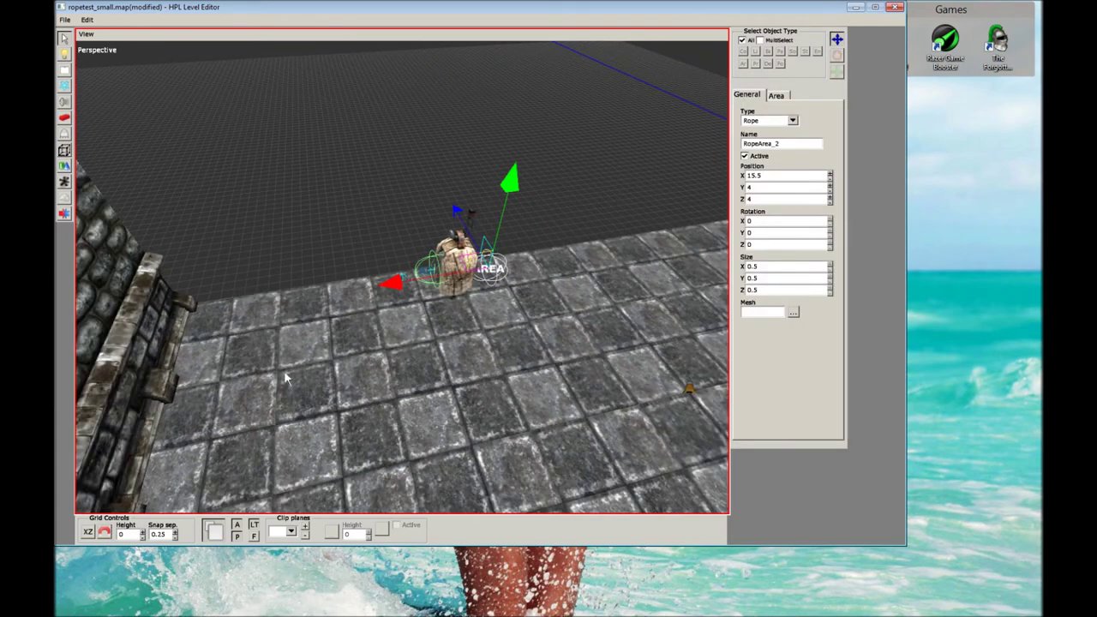
click(339, 257)
alt+drag(351, 254, 336, 221)
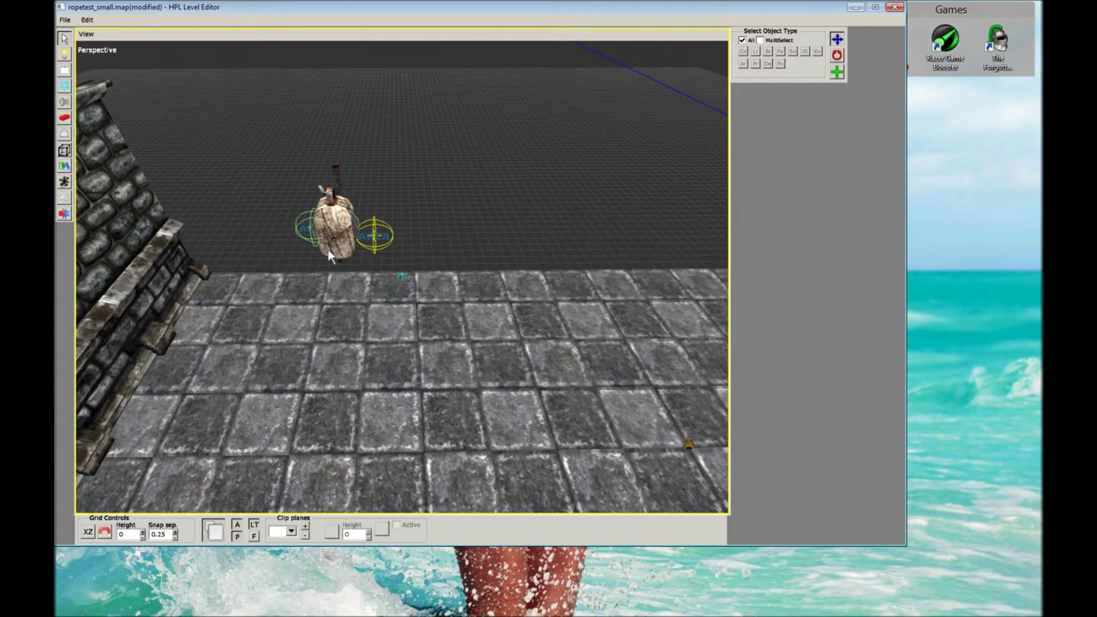
scroll(336, 218, up, 5)
click(334, 177)
drag(267, 174, 255, 143)
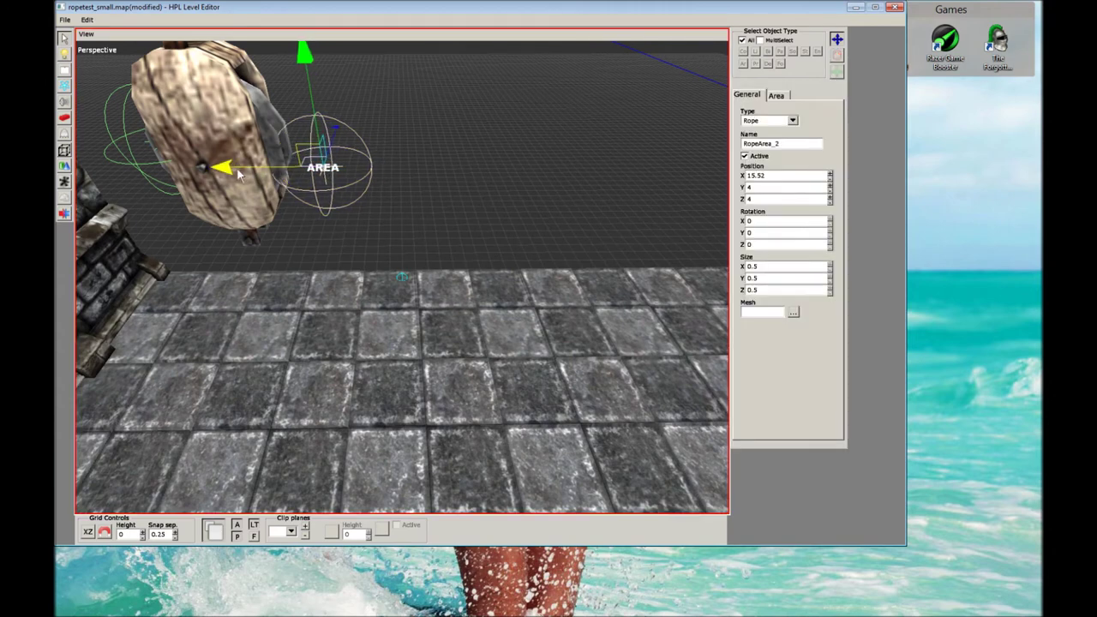
drag(276, 102, 268, 72)
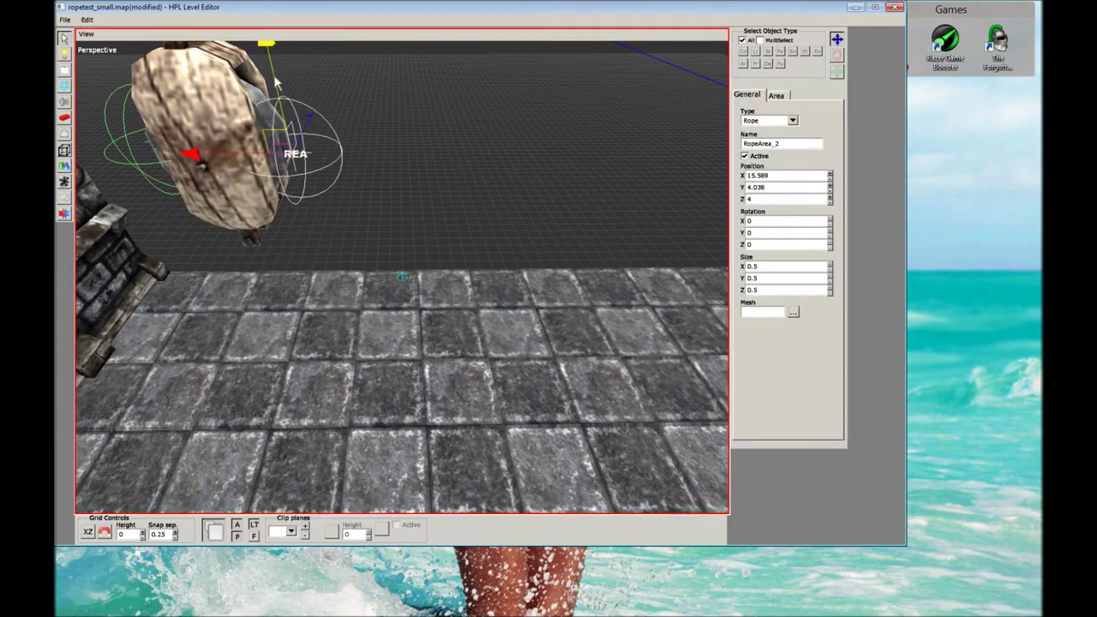
scroll(445, 191, down, 5)
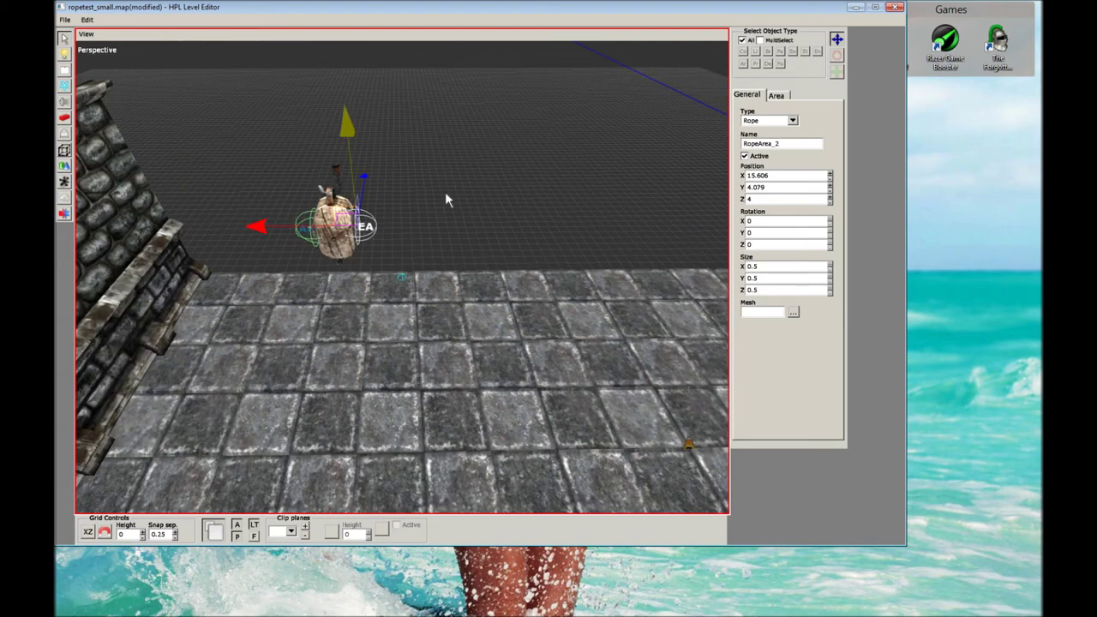
scroll(493, 197, up, 1)
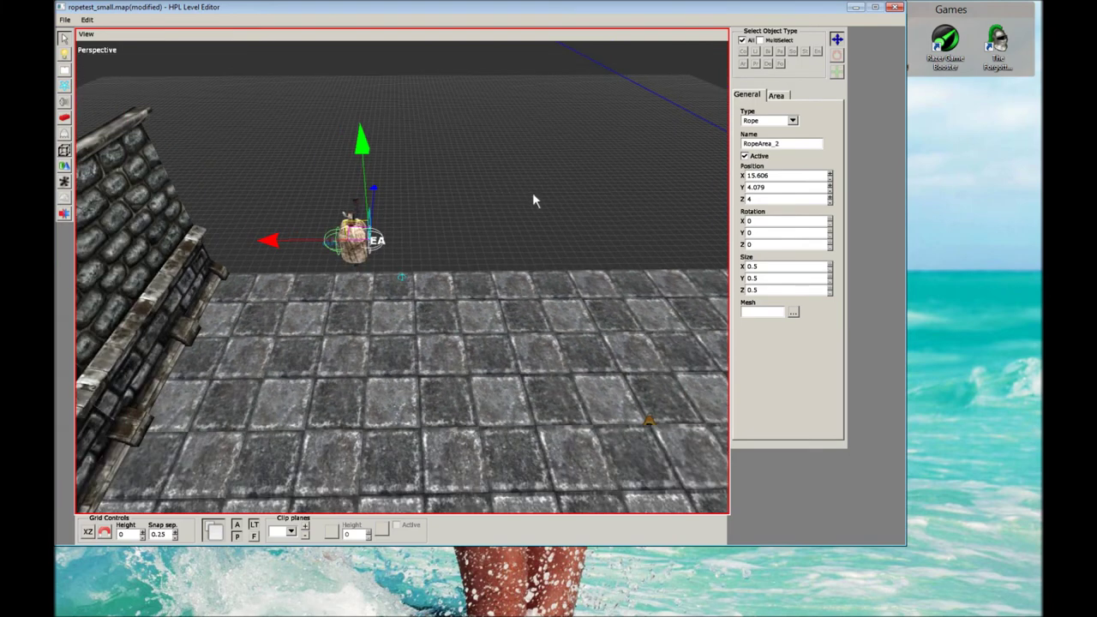
Shift RopeEndArea_2 to X 11.133 and save the map.
click(567, 197)
scroll(568, 198, down, 2)
scroll(547, 207, up, 2)
mouse_move(550, 207)
middle_down()
mouse_move(414, 206)
mouse_move(608, 223)
mouse_move(480, 225)
mouse_move(648, 215)
mouse_move(421, 220)
mouse_move(413, 229)
middle_up()
click(395, 228)
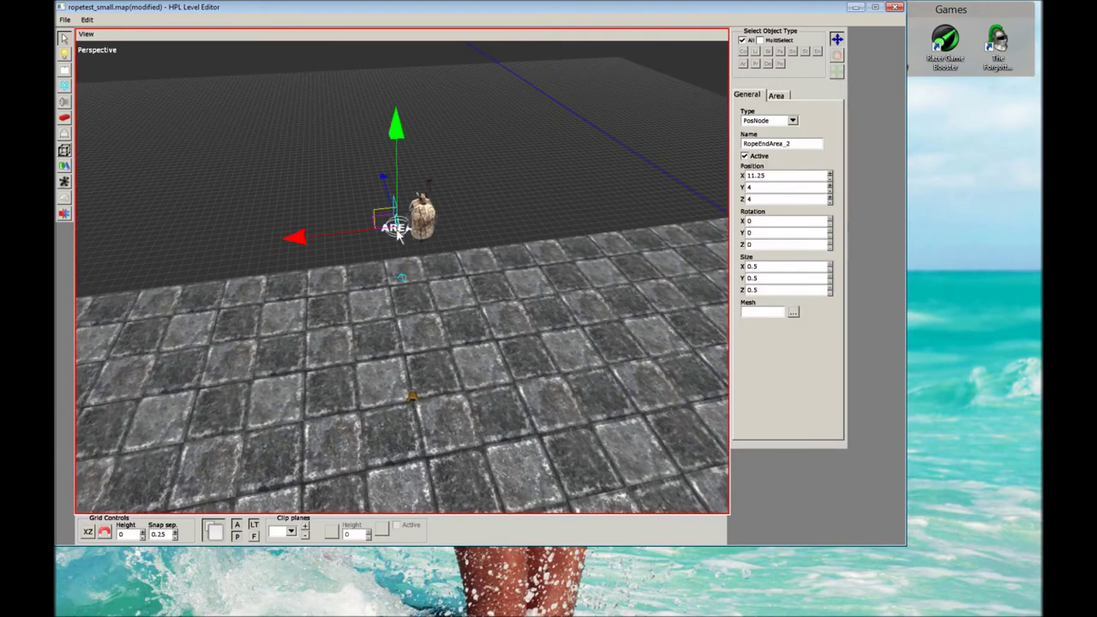
scroll(395, 229, up, 2)
drag(315, 195, 321, 193)
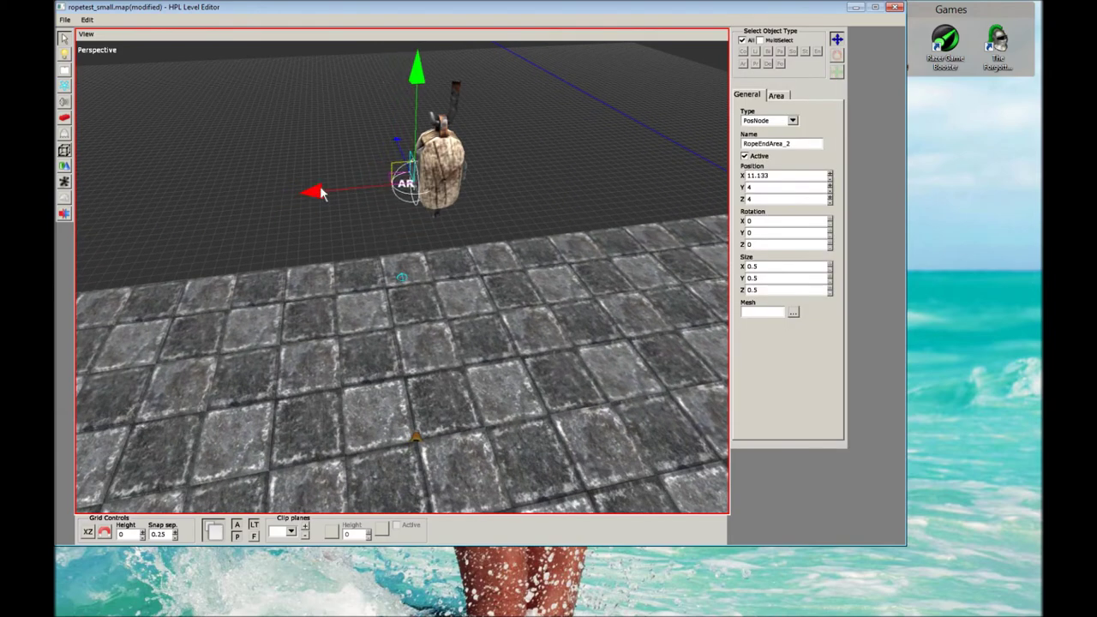
click(324, 133)
scroll(324, 133, down, 3)
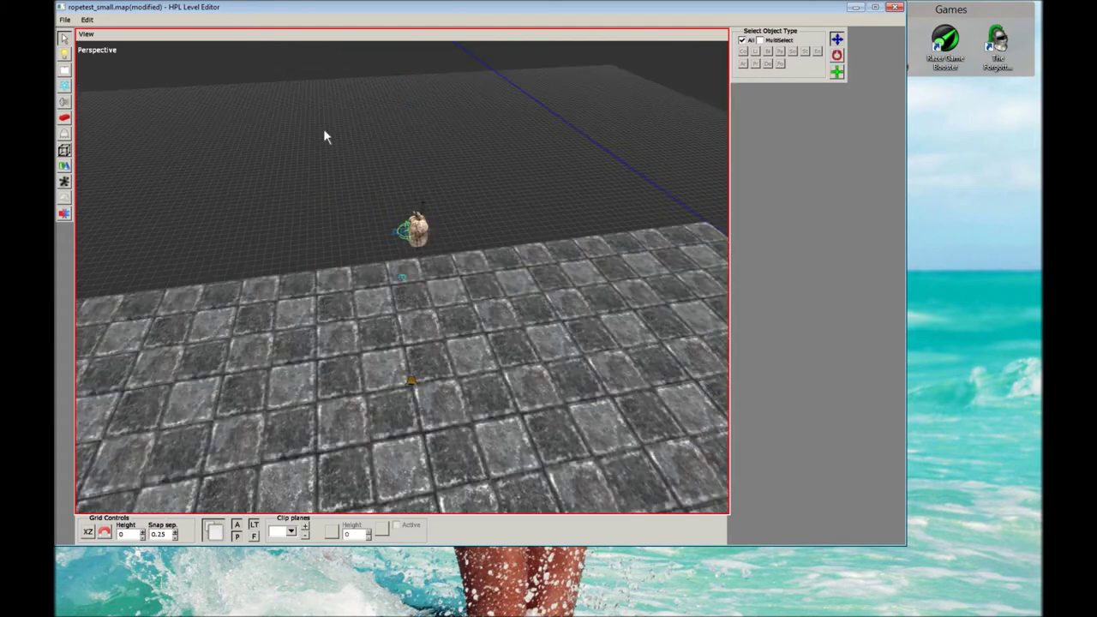
middle_drag(321, 137, 322, 135)
key(ctrl+s)
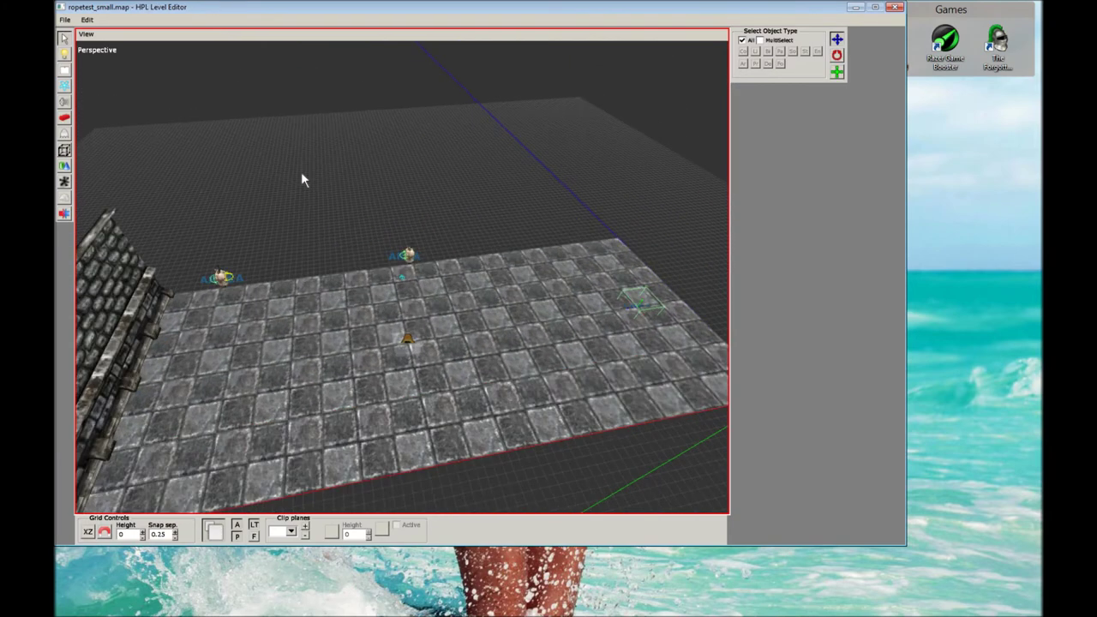
Orbit and zoom the camera close to the base of the wall.
middle_drag(314, 174, 325, 185)
drag(325, 186, 345, 169)
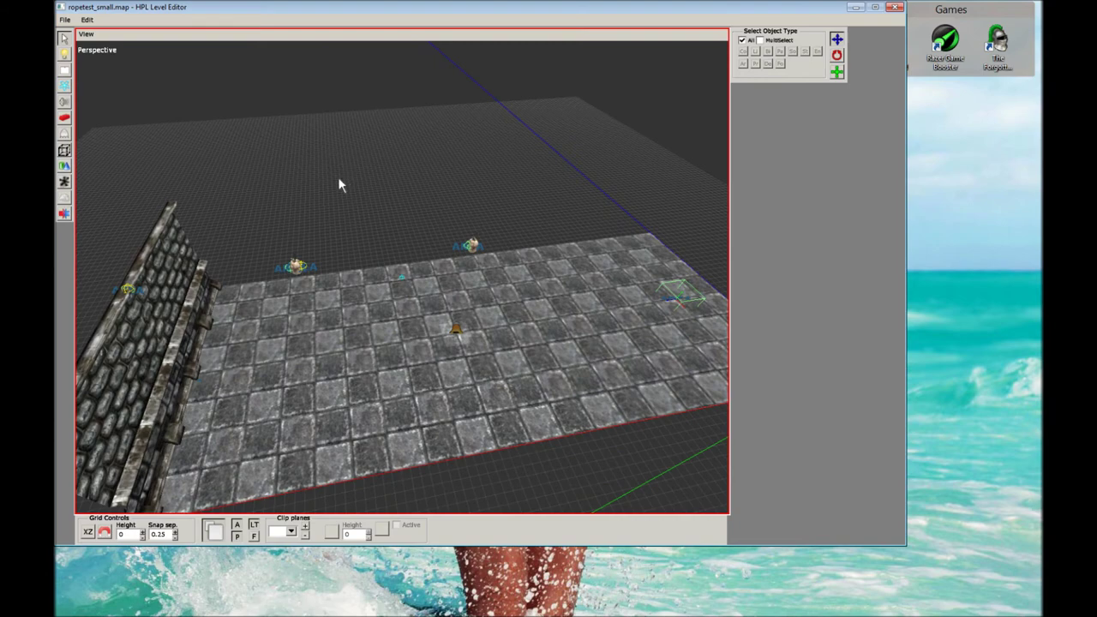
scroll(339, 180, up, 2)
mouse_move(350, 167)
middle_down()
mouse_move(367, 135)
mouse_move(279, 145)
mouse_move(453, 164)
mouse_move(307, 196)
middle_up()
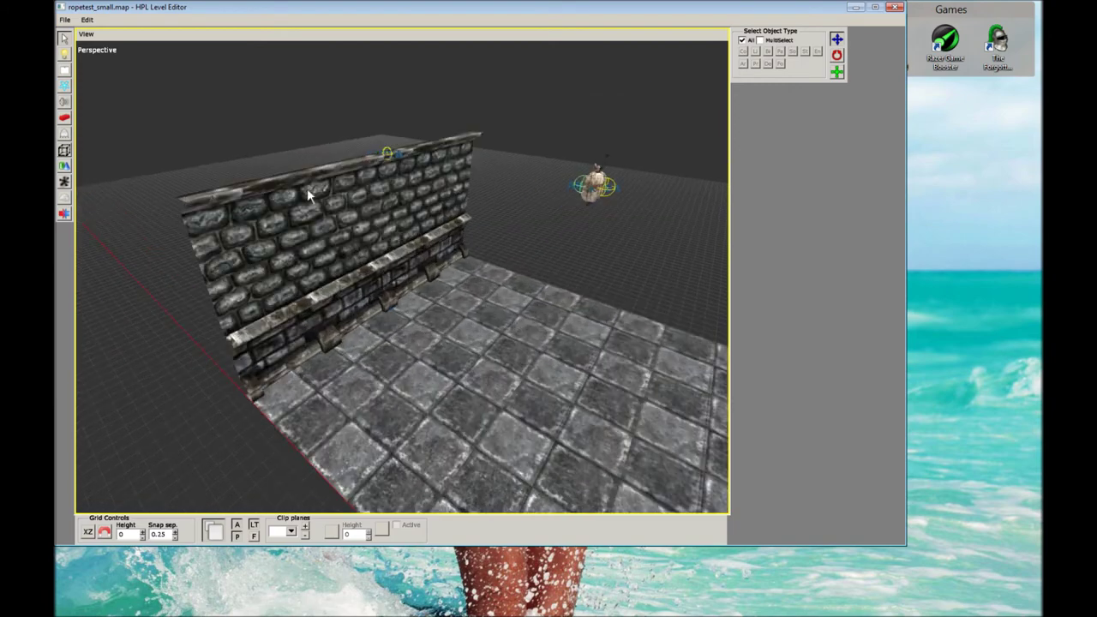
scroll(307, 190, up, 3)
scroll(306, 189, up, 2)
middle_drag(214, 342, 139, 473)
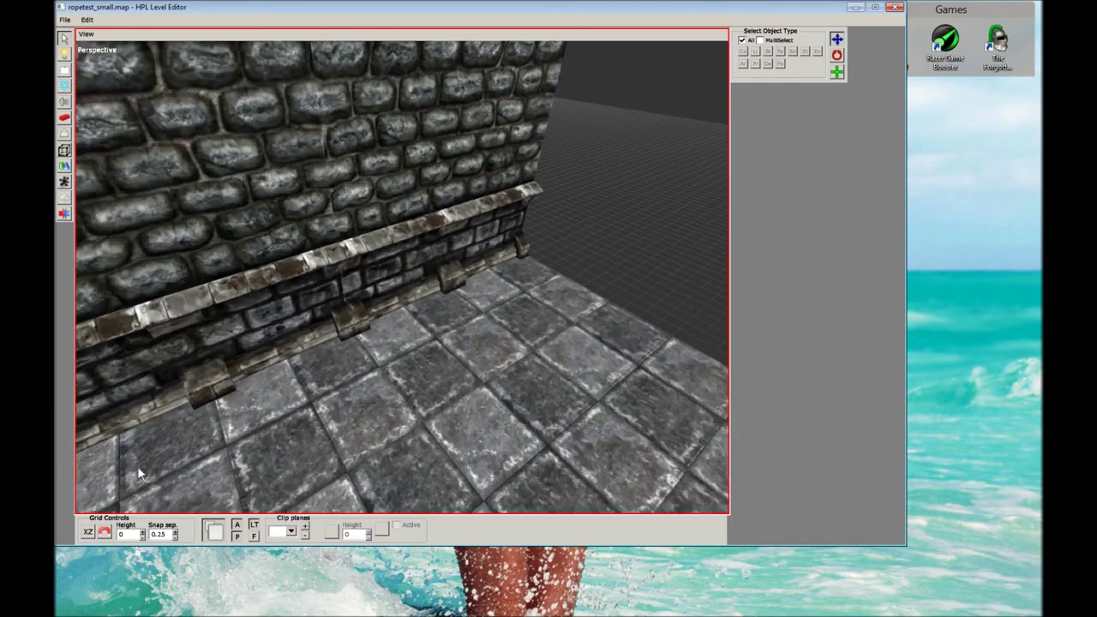
scroll(249, 373, down, 3)
scroll(249, 374, down, 2)
scroll(281, 347, up, 5)
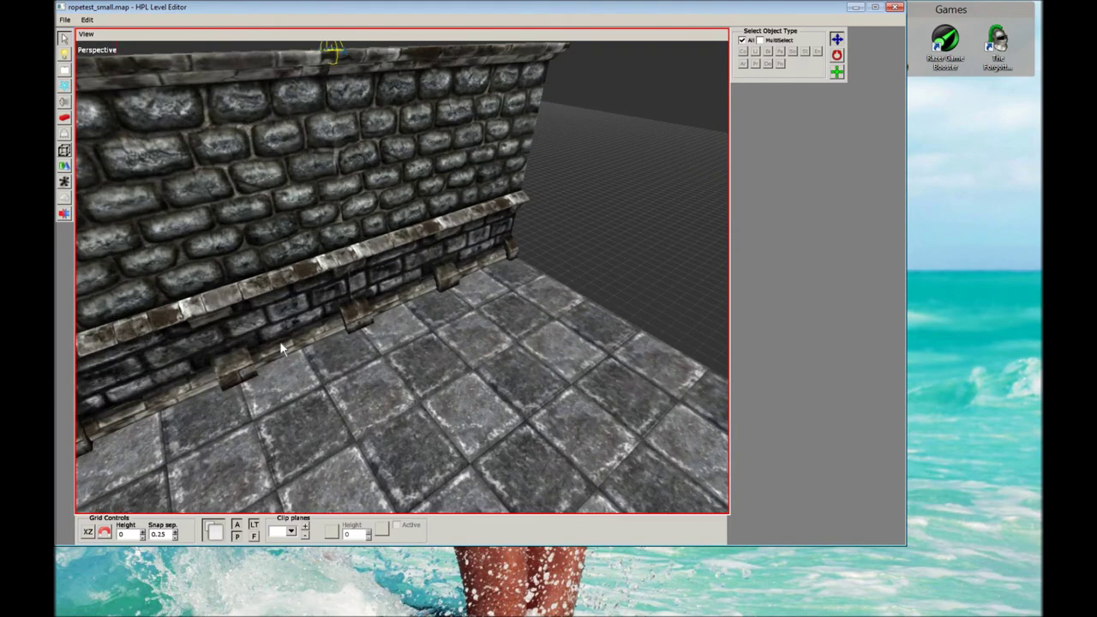
Set the Grid Controls height to 1 and move in toward the wall.
click(122, 534)
key(alt+Tab)
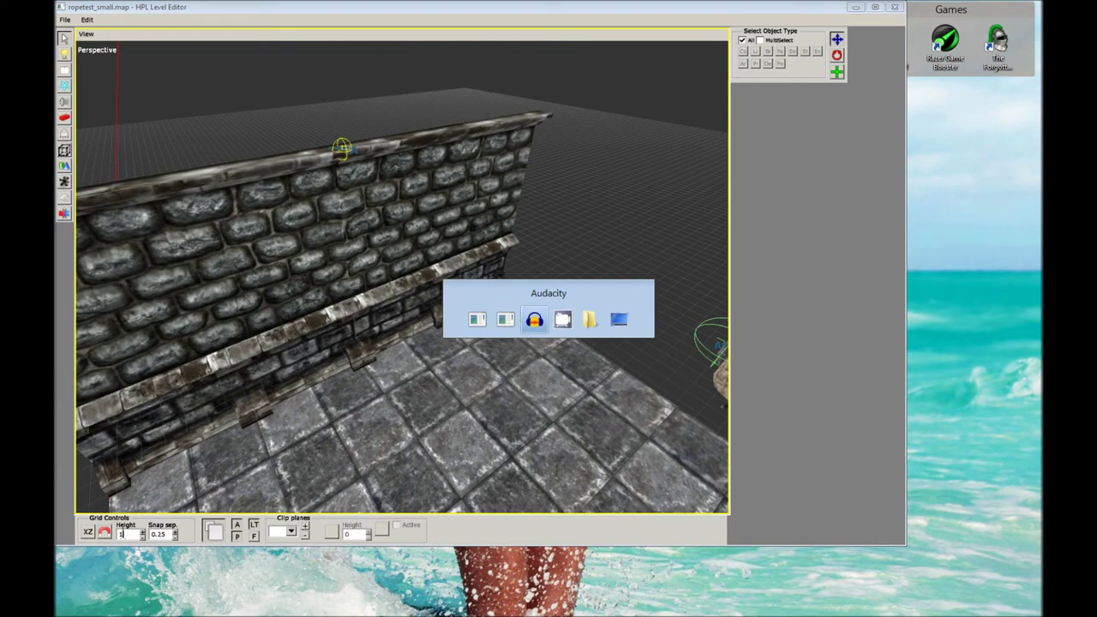
key(alt+Tab)
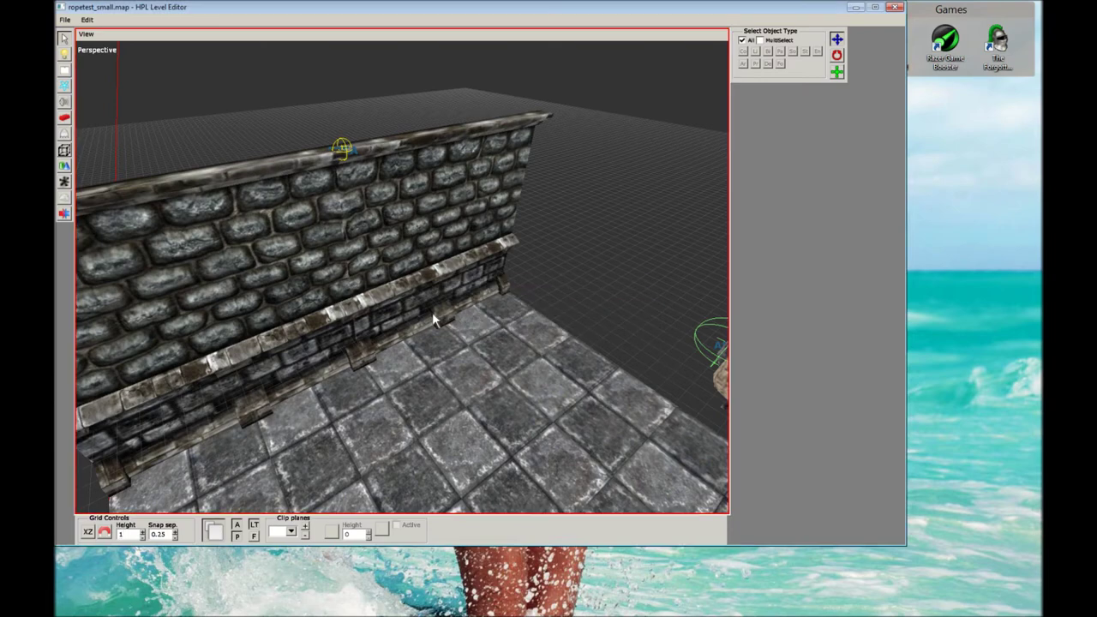
click(422, 335)
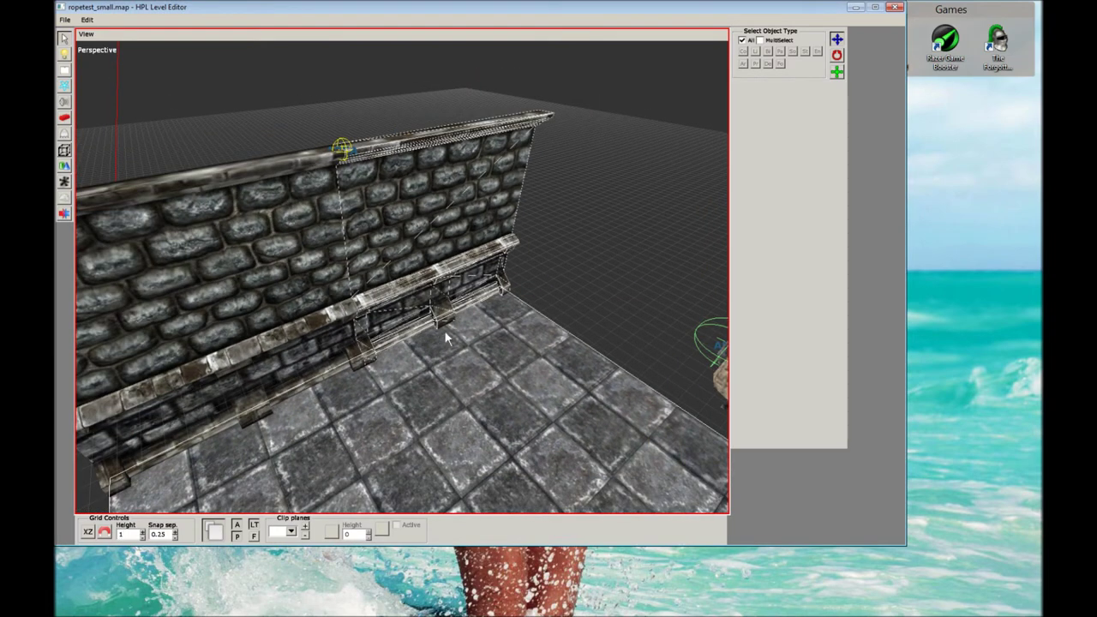
mouse_move(444, 330)
alt+mouse_down()
mouse_move(535, 302)
mouse_move(526, 318)
mouse_move(568, 317)
mouse_move(538, 309)
alt+mouse_up()
Place a crank_iron entity from the gameplay category on the wall.
key(a)
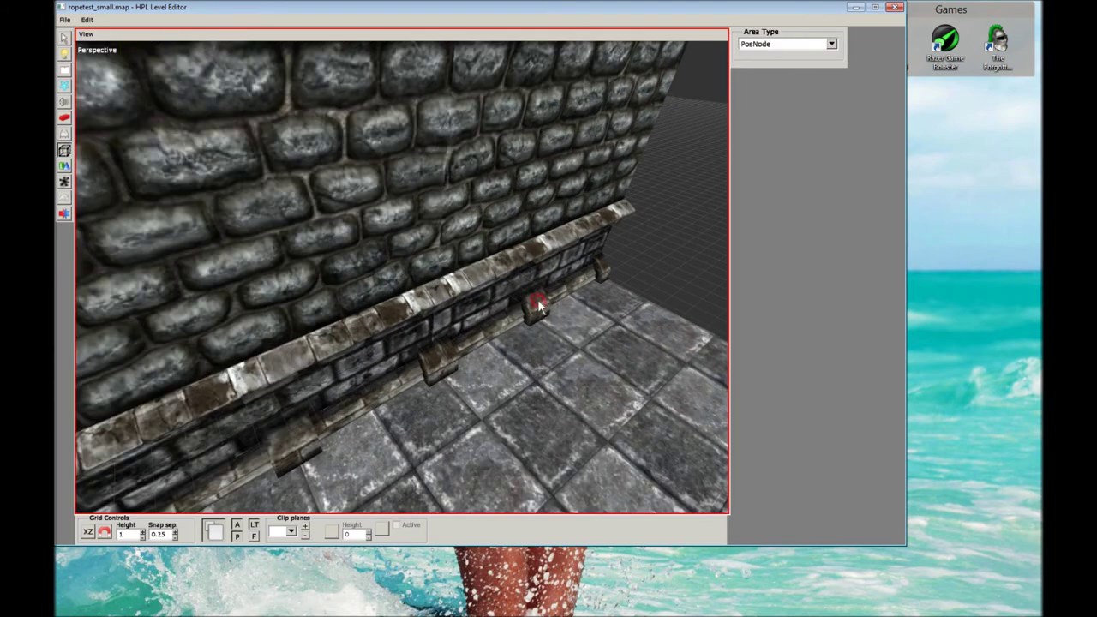
key(e)
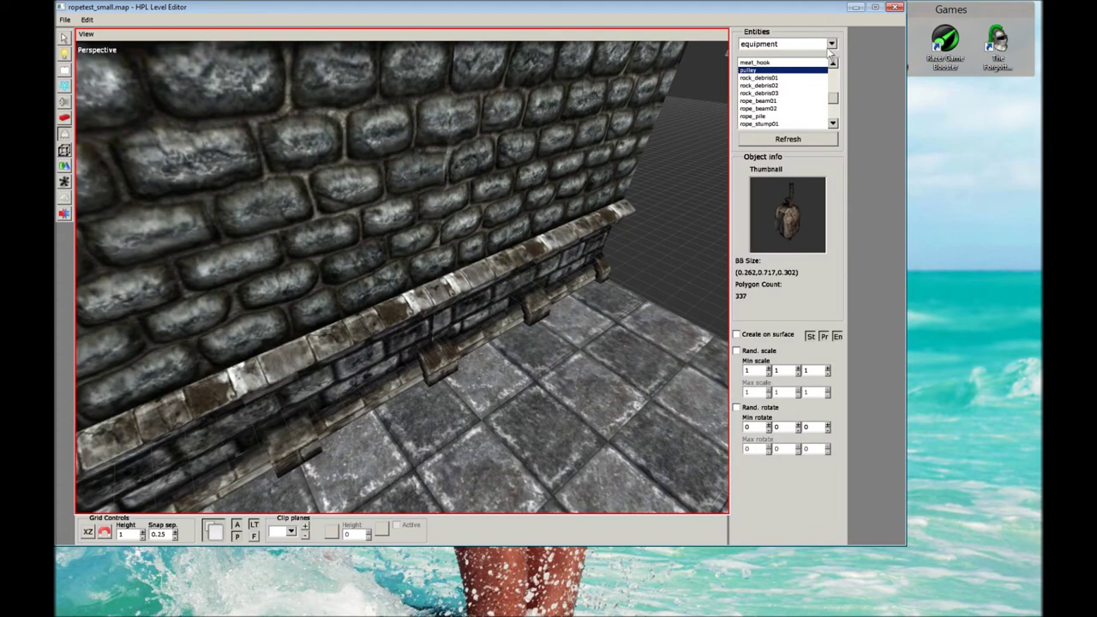
click(830, 44)
scroll(784, 112, down, 2)
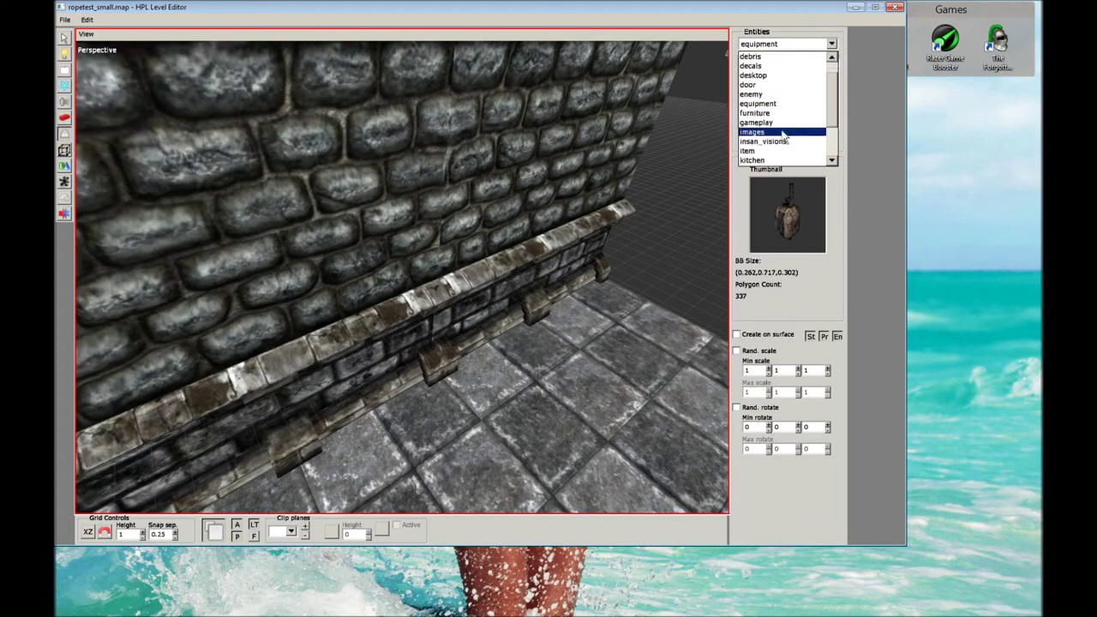
click(770, 123)
scroll(767, 95, down, 2)
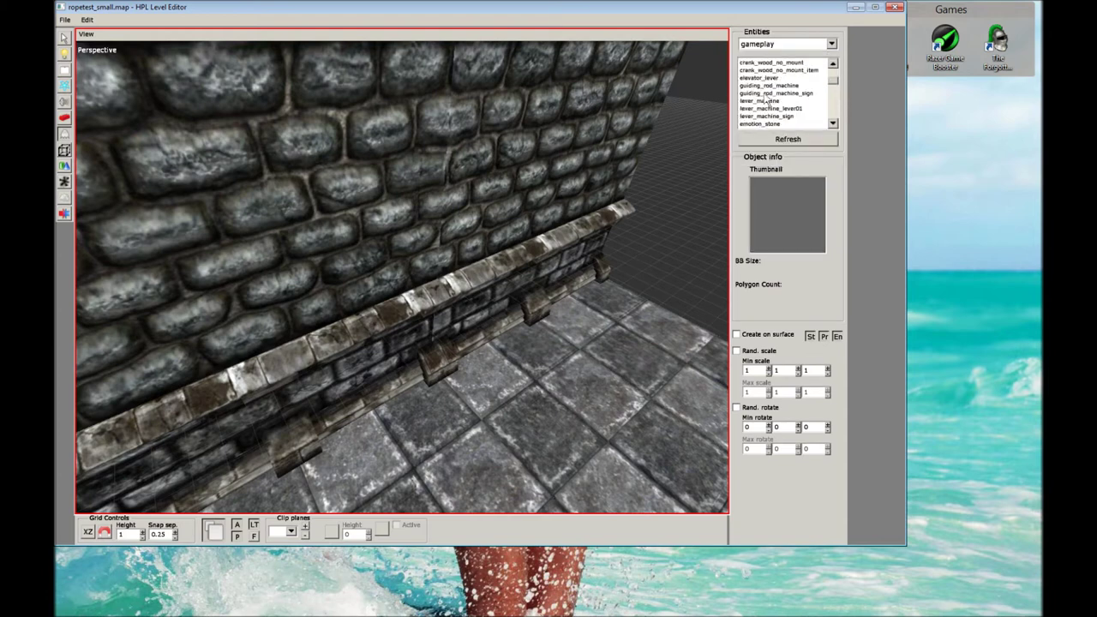
click(763, 71)
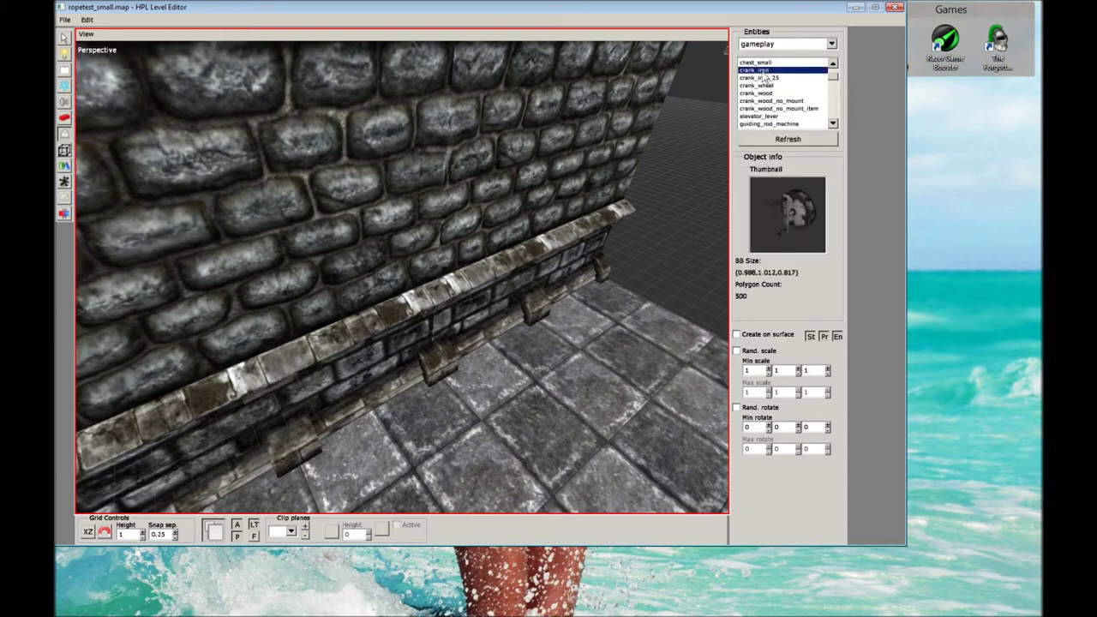
click(425, 422)
text(15)
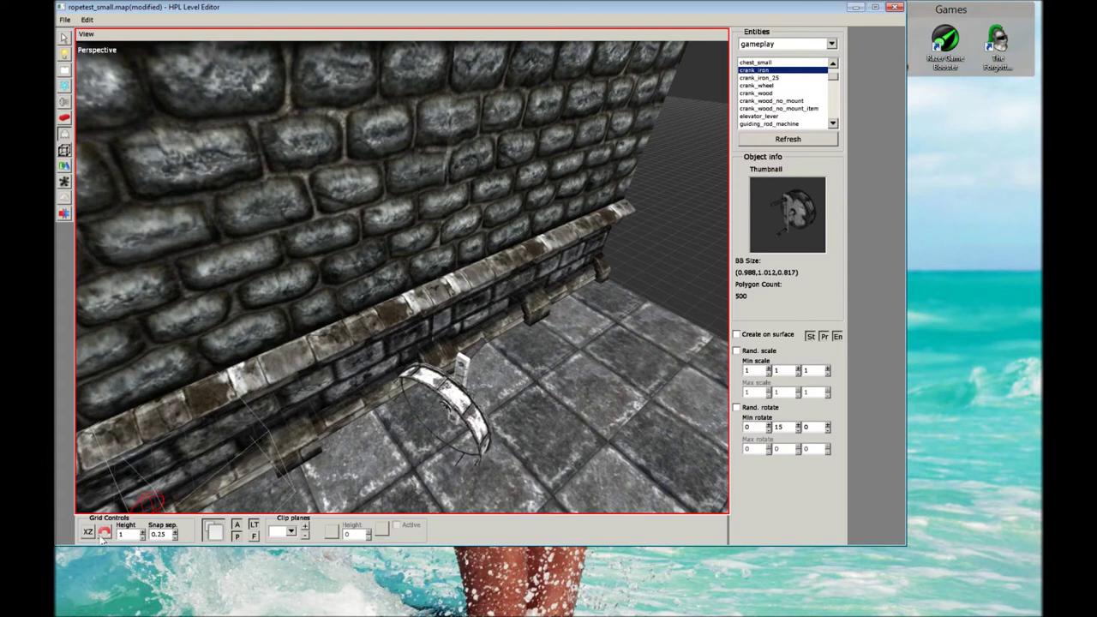
key(ctrl+z)
scroll(342, 381, down, 3)
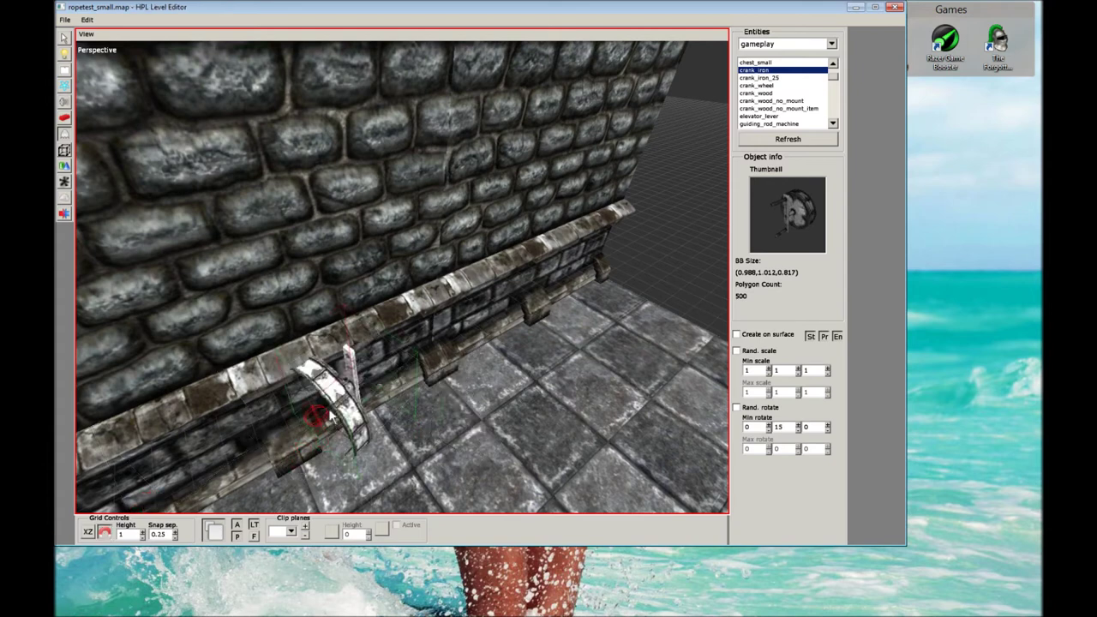
scroll(343, 354, down, 4)
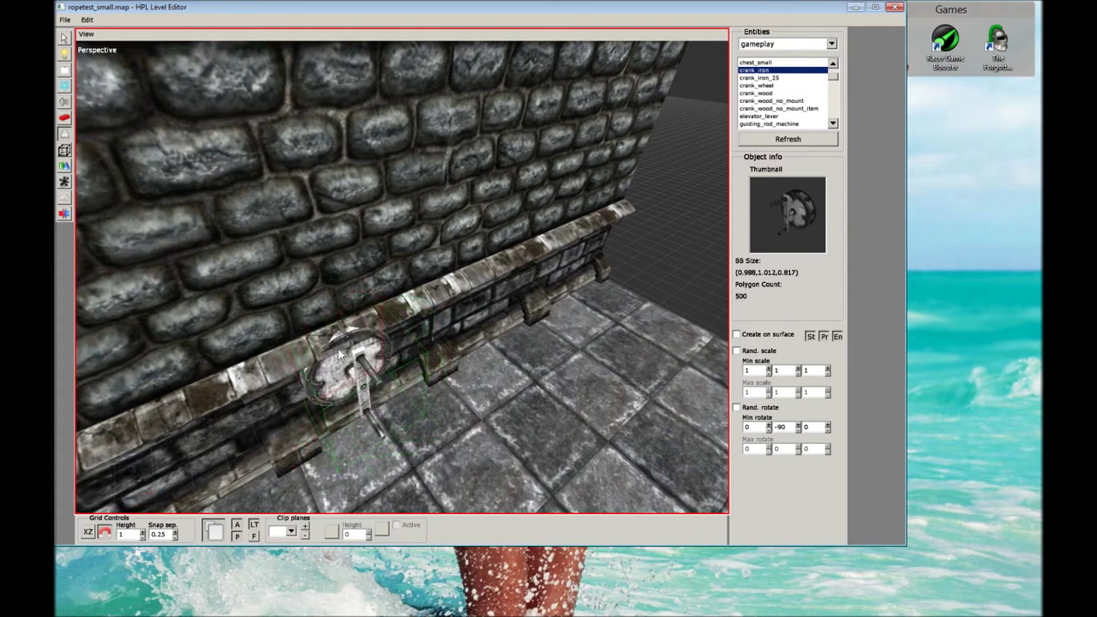
click(344, 363)
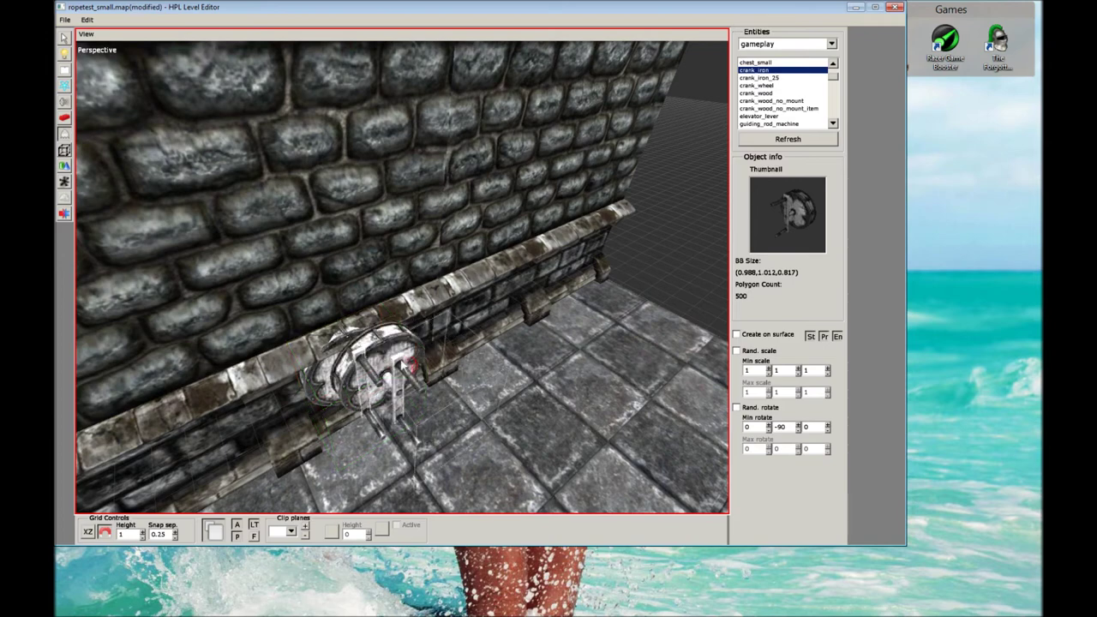
scroll(446, 328, down, 1)
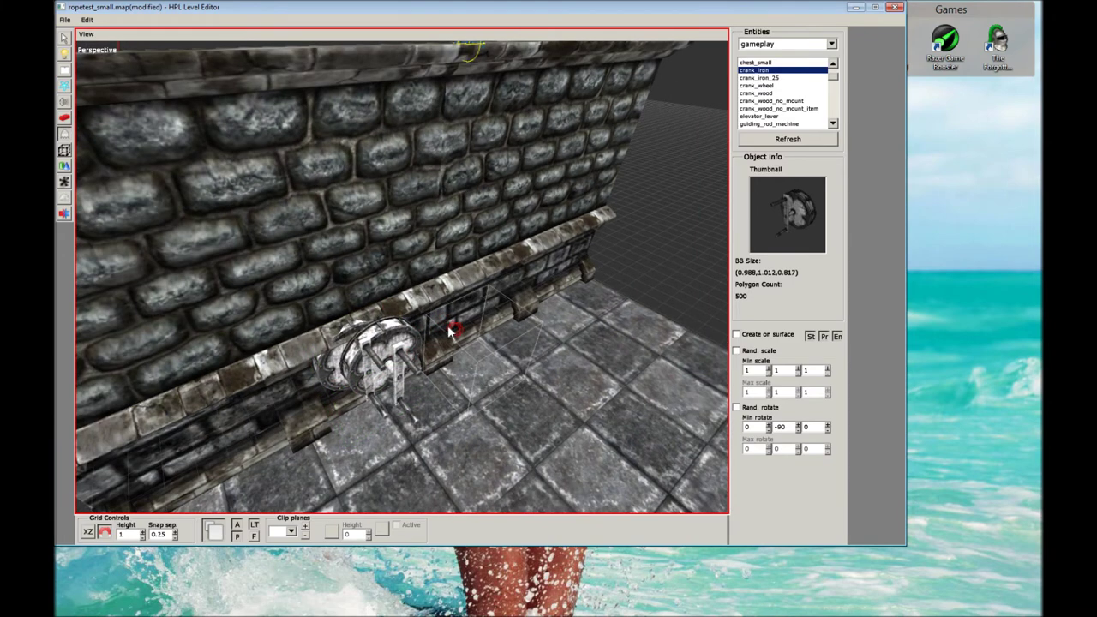
Raise the crank and override its limits to MinLimit -600, MaxLimit 0.
key(q)
click(373, 353)
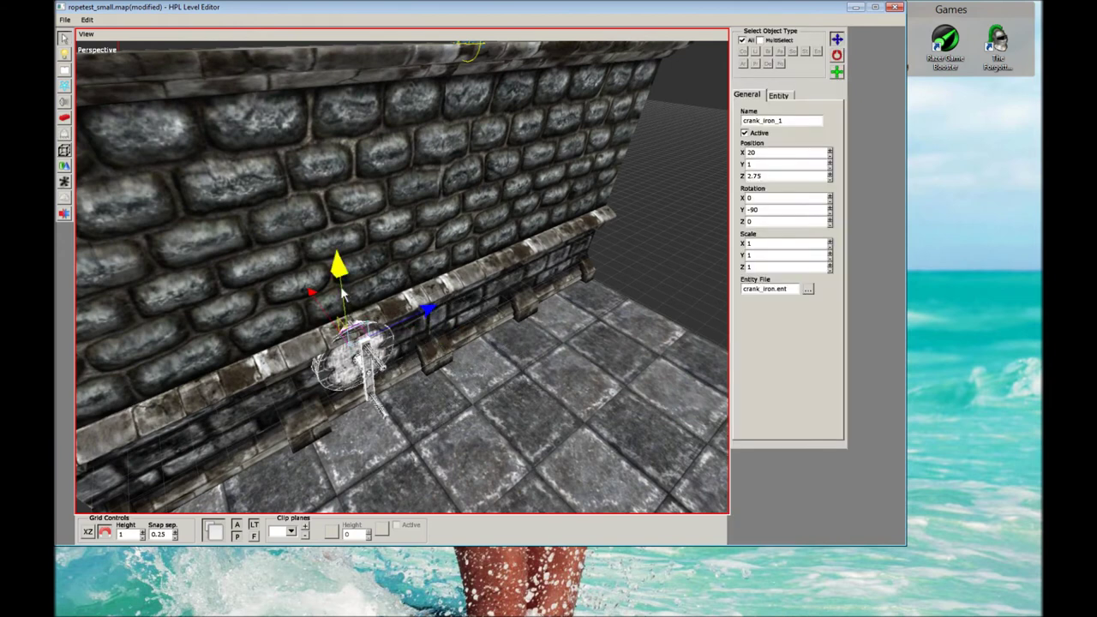
mouse_move(343, 292)
mouse_down()
mouse_move(292, 171)
mouse_move(295, 180)
mouse_up()
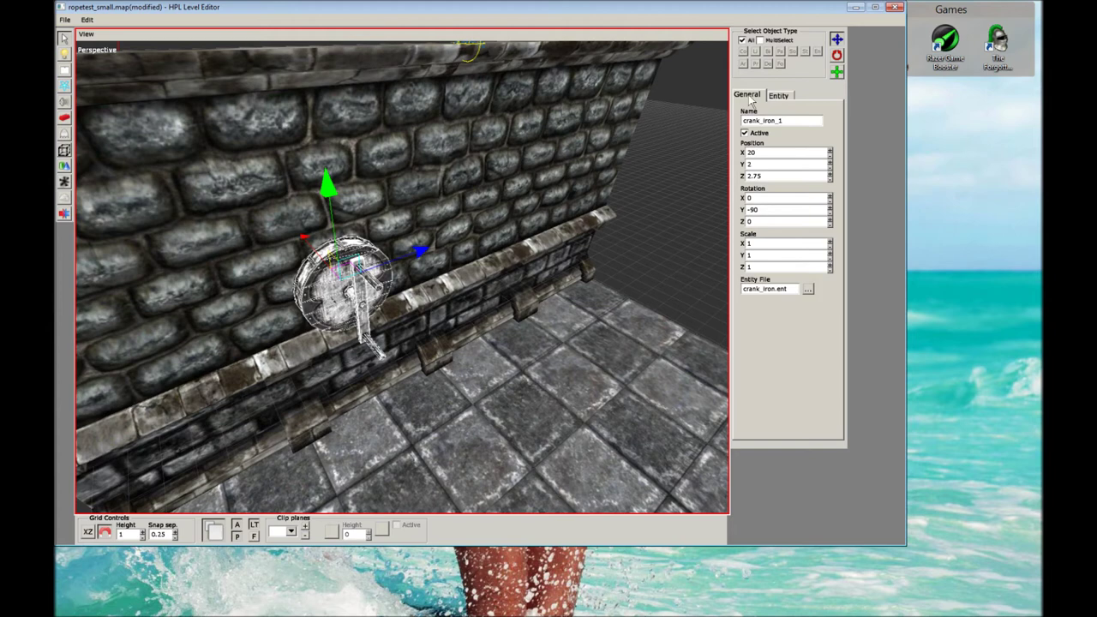
click(776, 96)
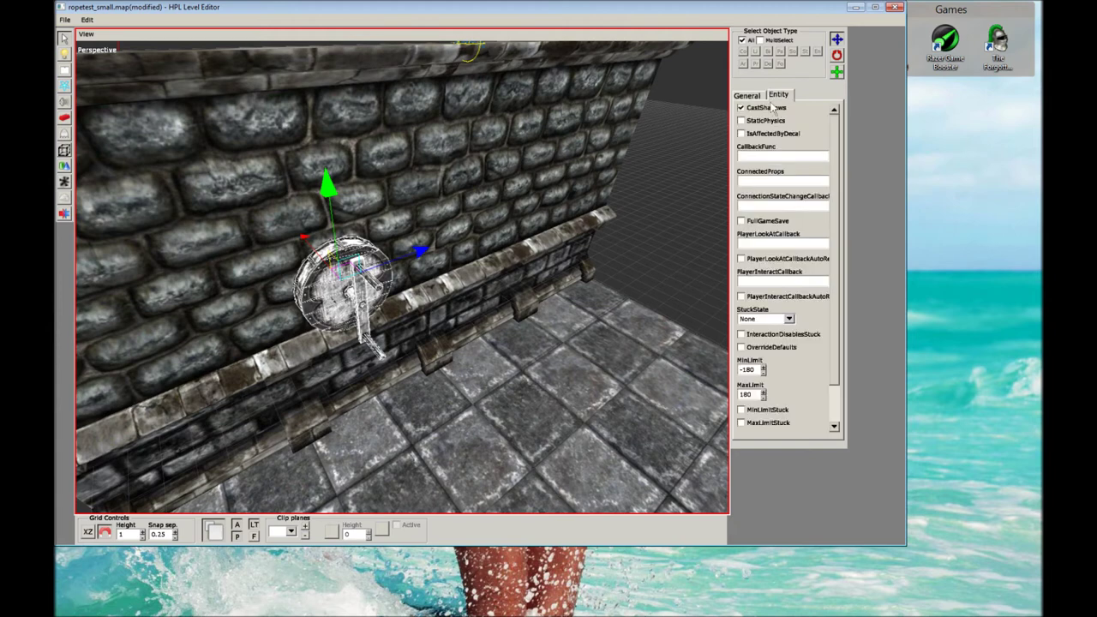
click(742, 347)
double_click(747, 394)
double_click(748, 370)
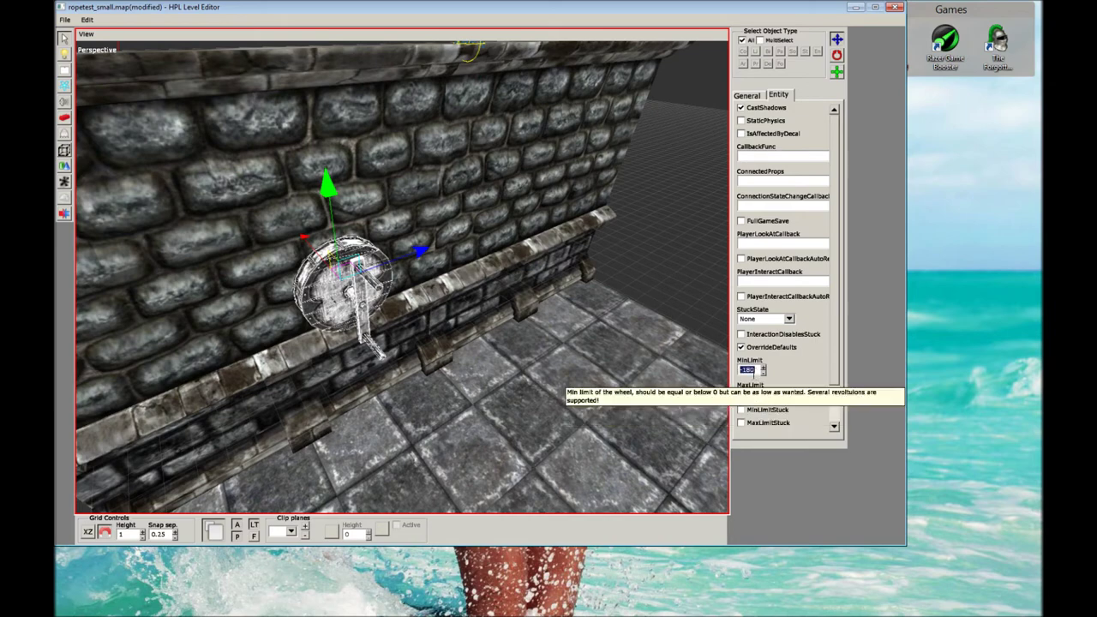
text(-600)
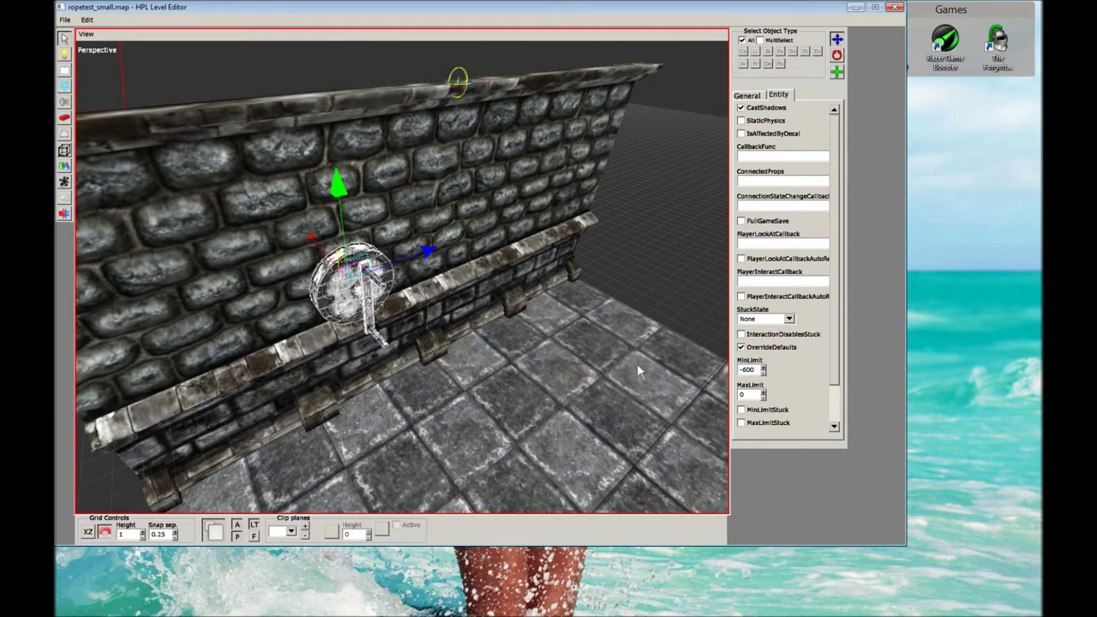
click(589, 285)
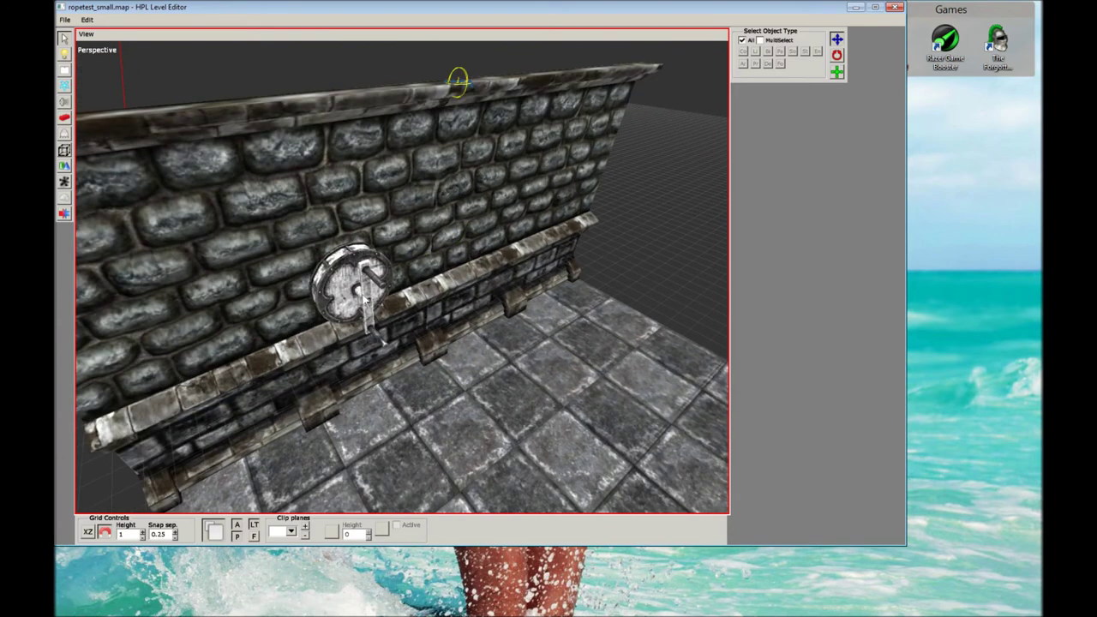
Slide the crank along the wall and check pulley_3's position.
click(364, 291)
mouse_move(365, 291)
alt+mouse_down()
mouse_move(437, 264)
mouse_move(503, 261)
alt+mouse_up()
click(533, 283)
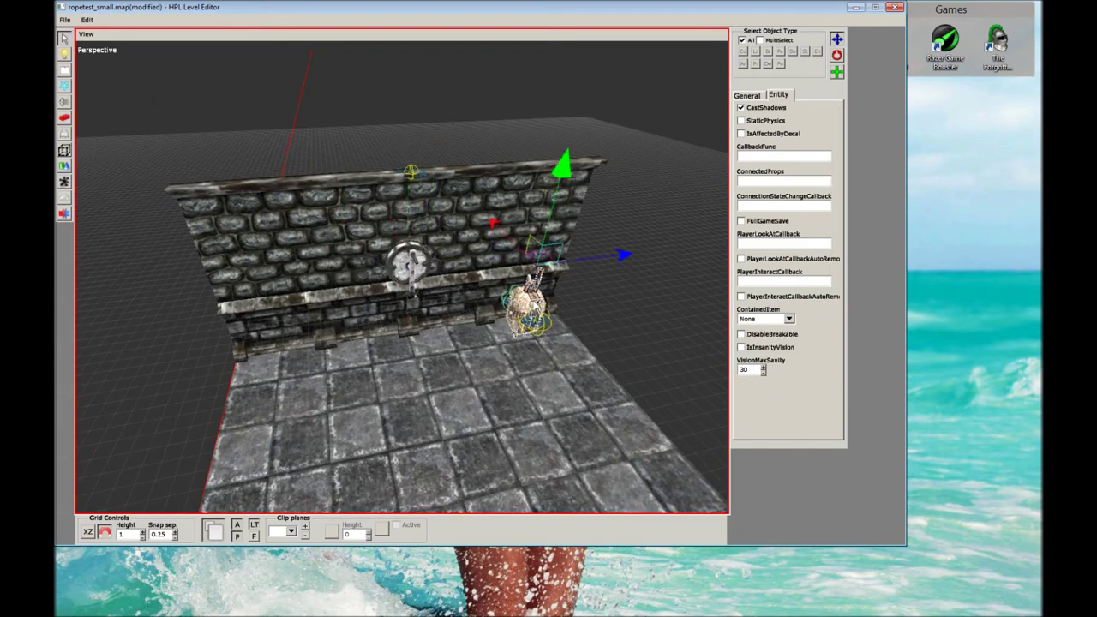
drag(496, 234, 478, 204)
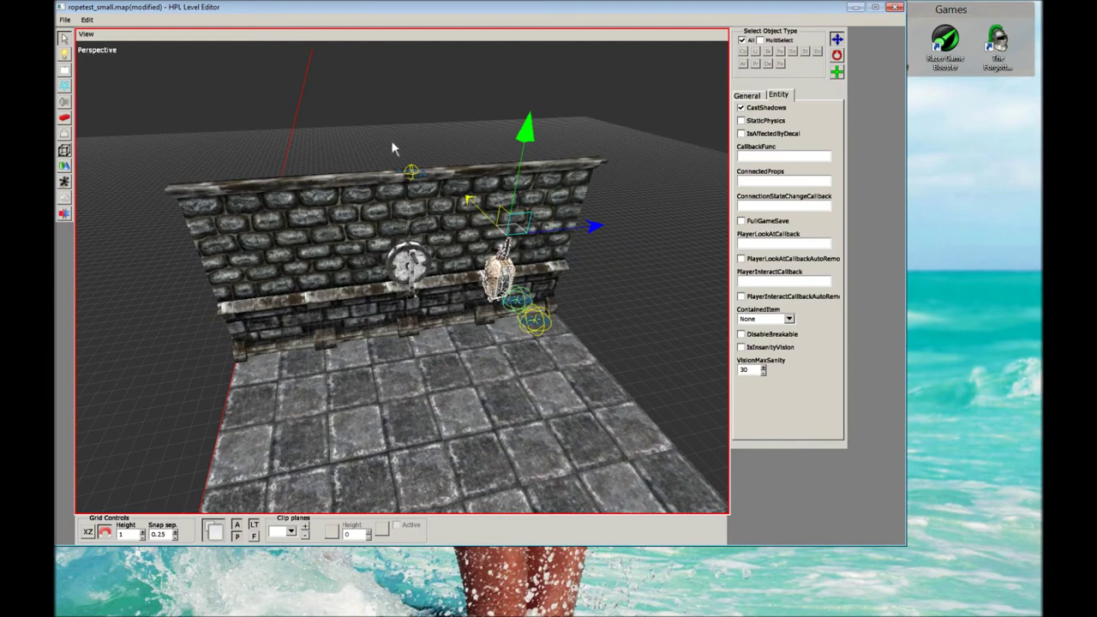
drag(392, 148, 366, 104)
key(ctrl+z)
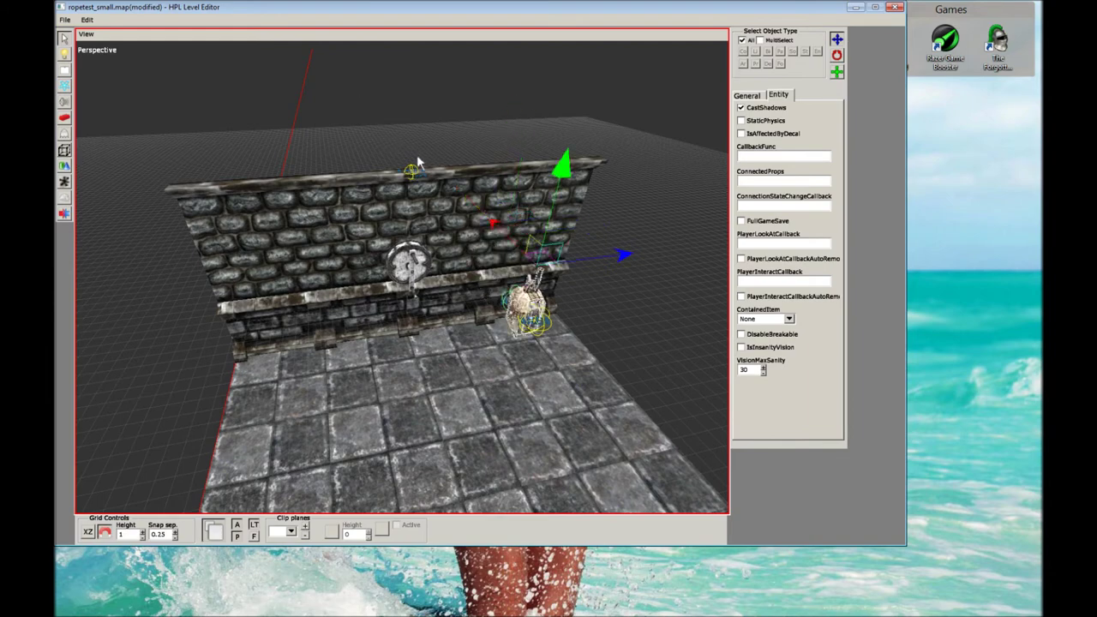
scroll(418, 159, down, 3)
scroll(412, 176, down, 3)
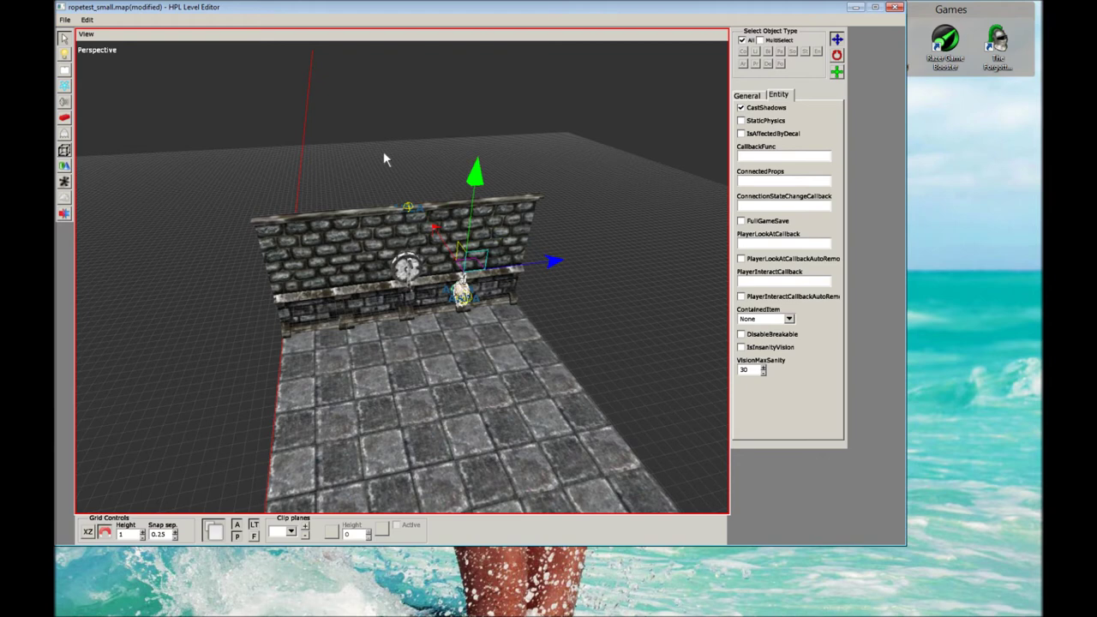
click(743, 97)
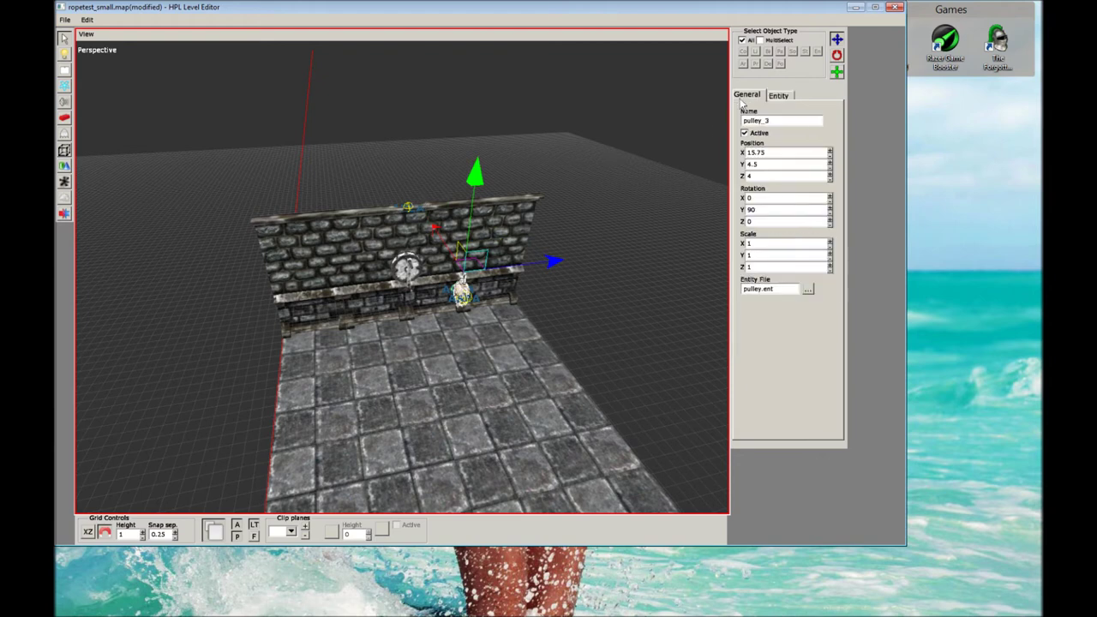
scroll(502, 220, down, 1)
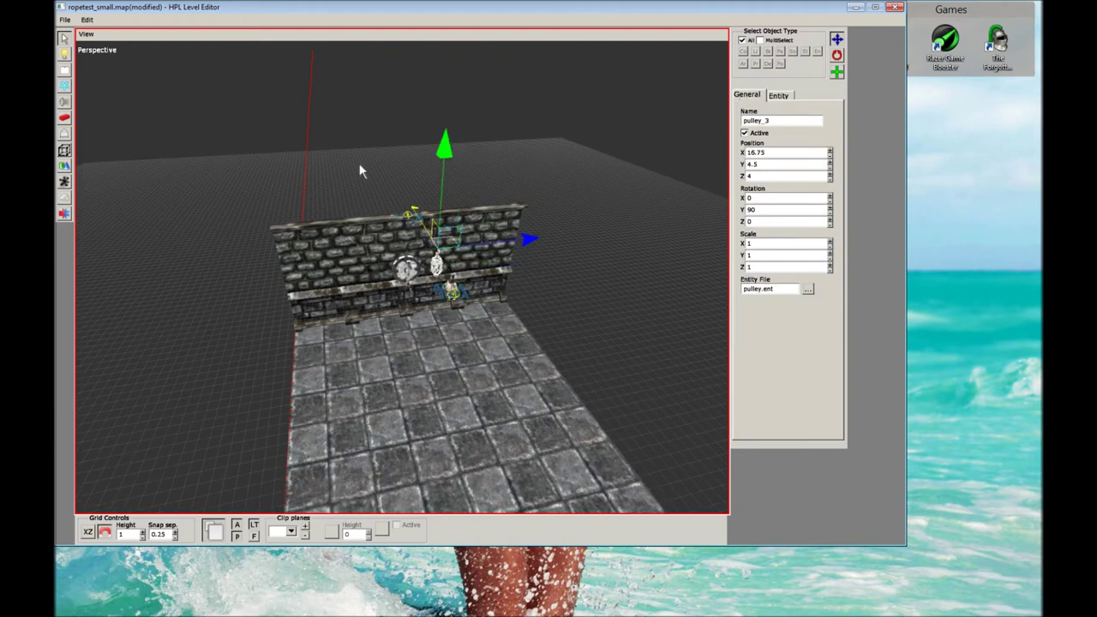
Slide pulley_3 along the top of the wall beam.
click(353, 213)
scroll(351, 204, up, 1)
click(303, 149)
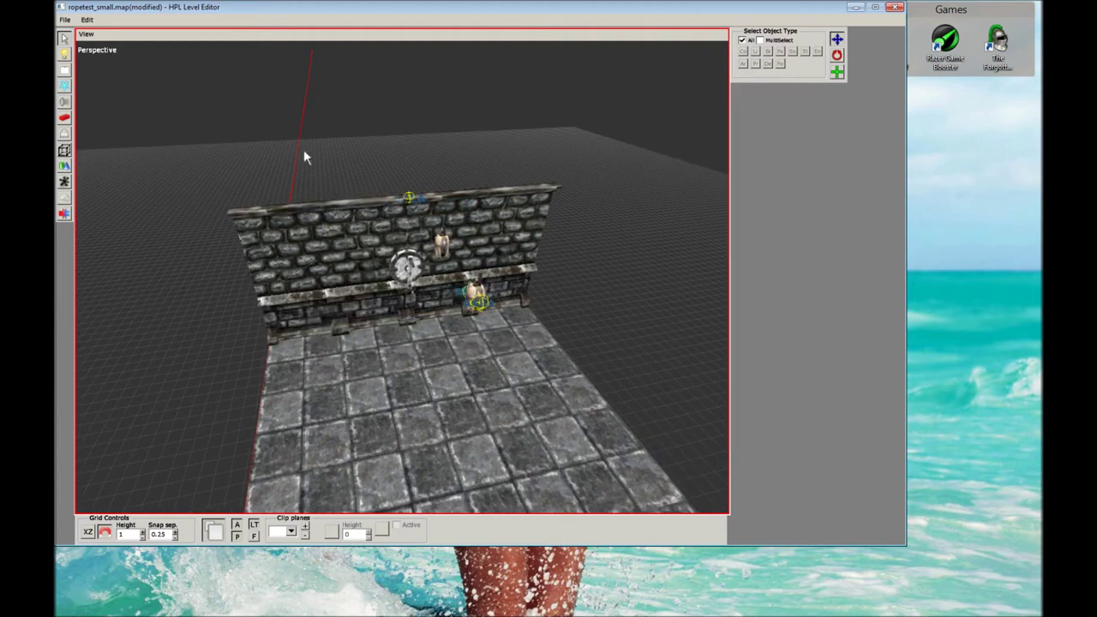
mouse_move(313, 173)
middle_down()
mouse_move(324, 194)
mouse_move(360, 206)
middle_up()
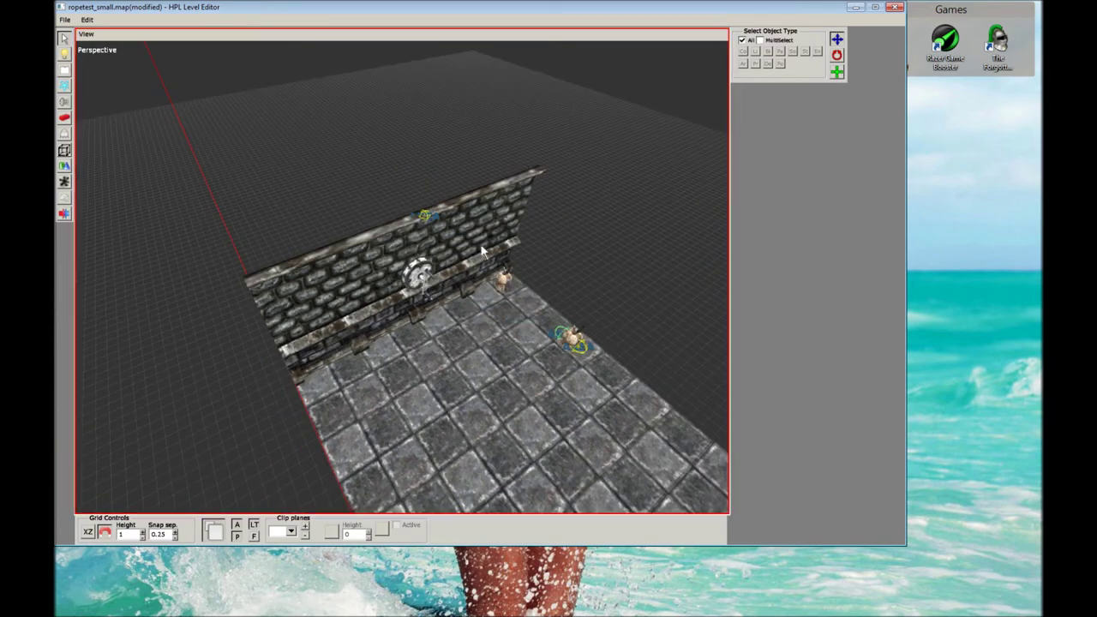
click(504, 278)
drag(460, 229, 306, 133)
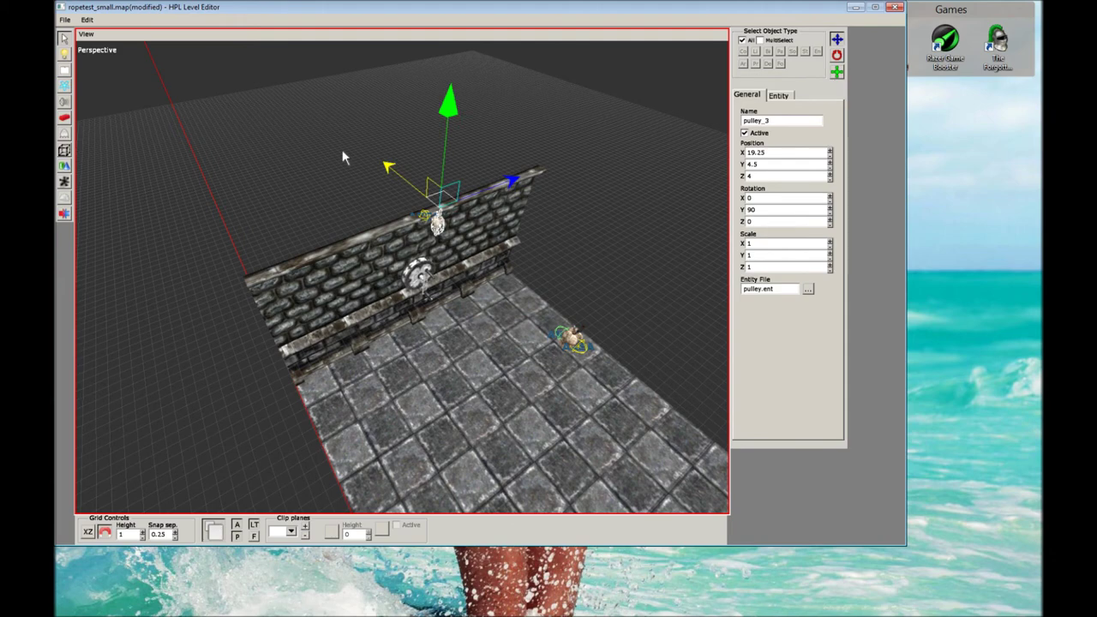
click(306, 128)
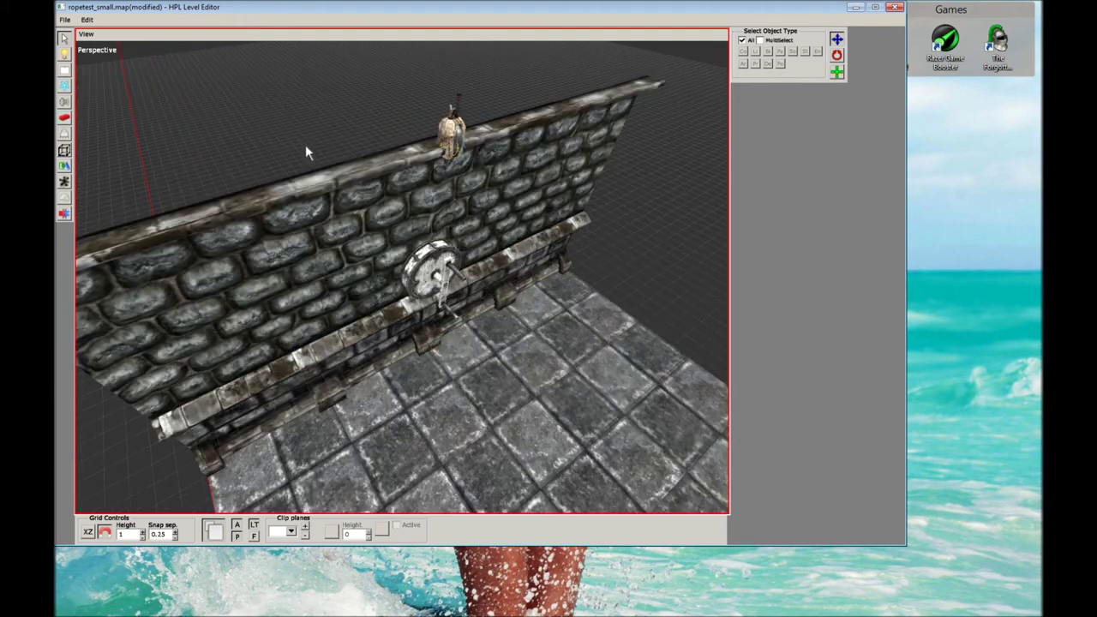
mouse_move(305, 145)
middle_down()
mouse_move(333, 173)
mouse_move(500, 86)
mouse_move(446, 114)
middle_up()
middle_drag(358, 153, 355, 140)
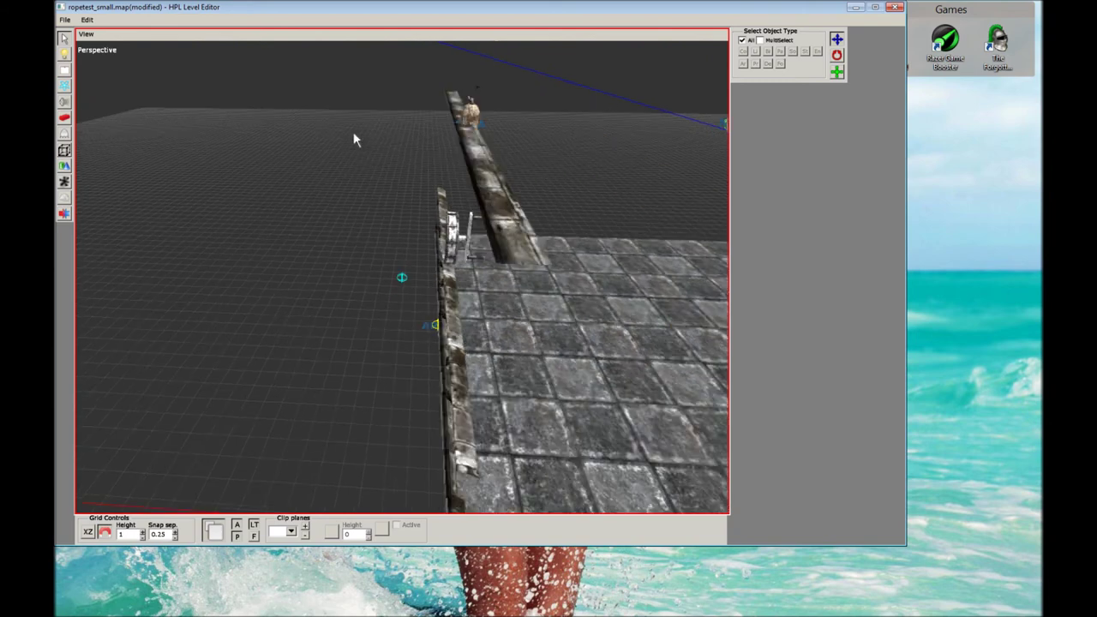
Nudge pulley_3 down onto the beam and save the map.
click(469, 112)
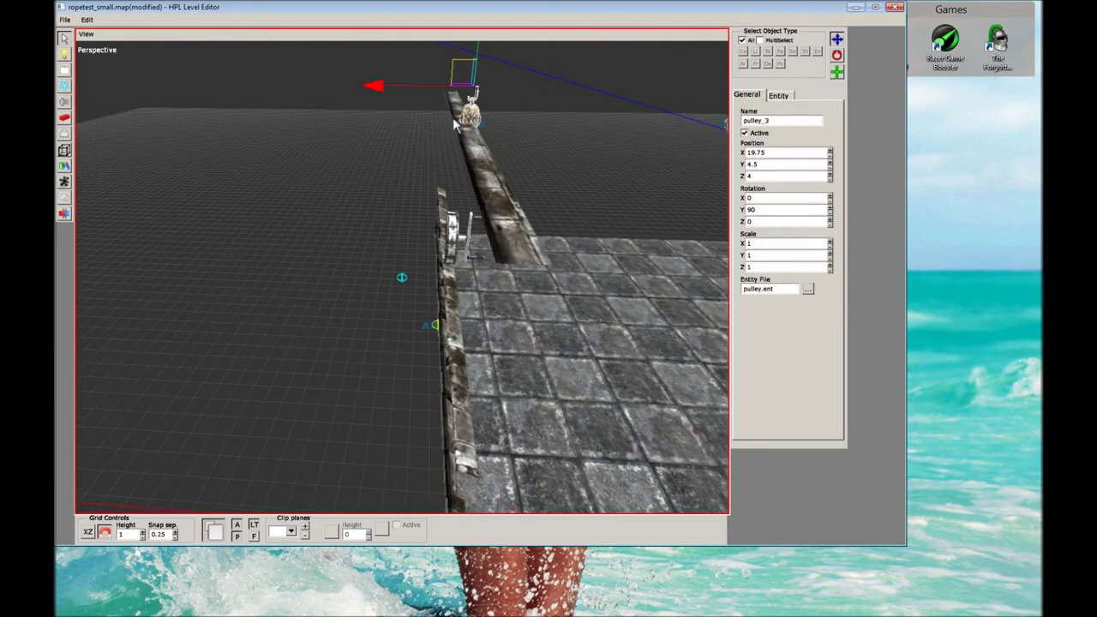
drag(386, 89, 366, 96)
click(308, 161)
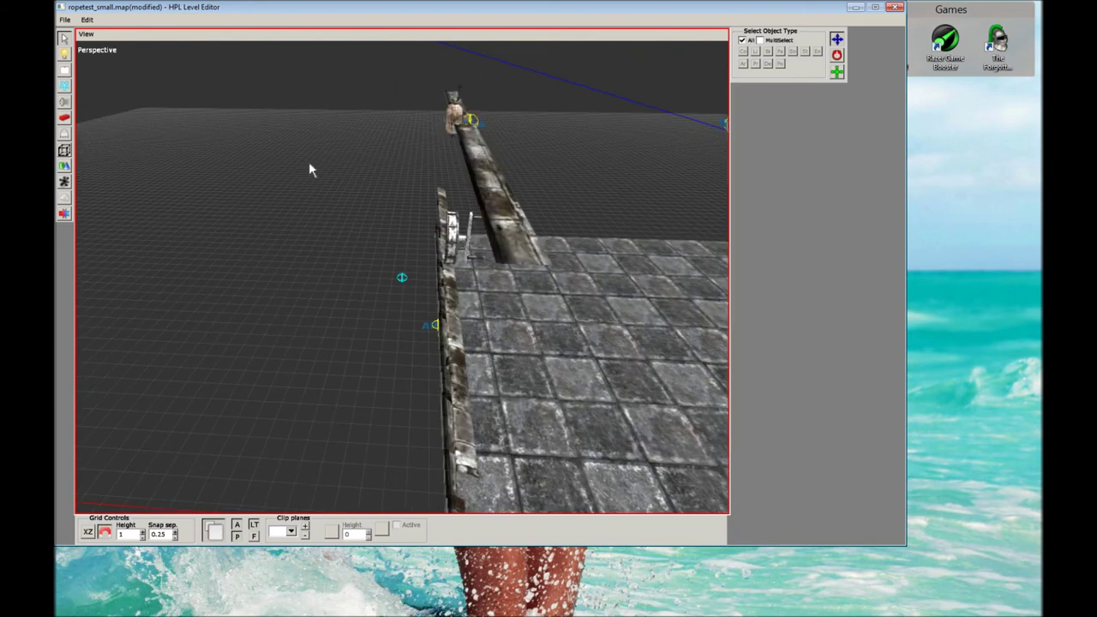
mouse_move(308, 161)
middle_down()
mouse_move(288, 170)
mouse_move(299, 152)
mouse_move(430, 137)
middle_up()
click(446, 136)
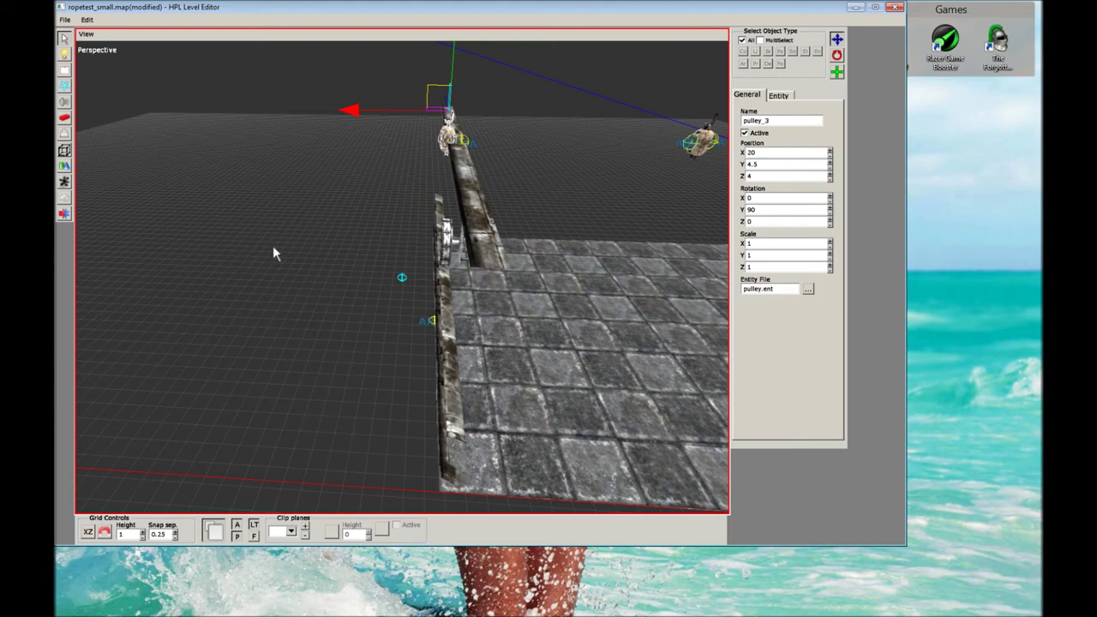
drag(353, 109, 365, 110)
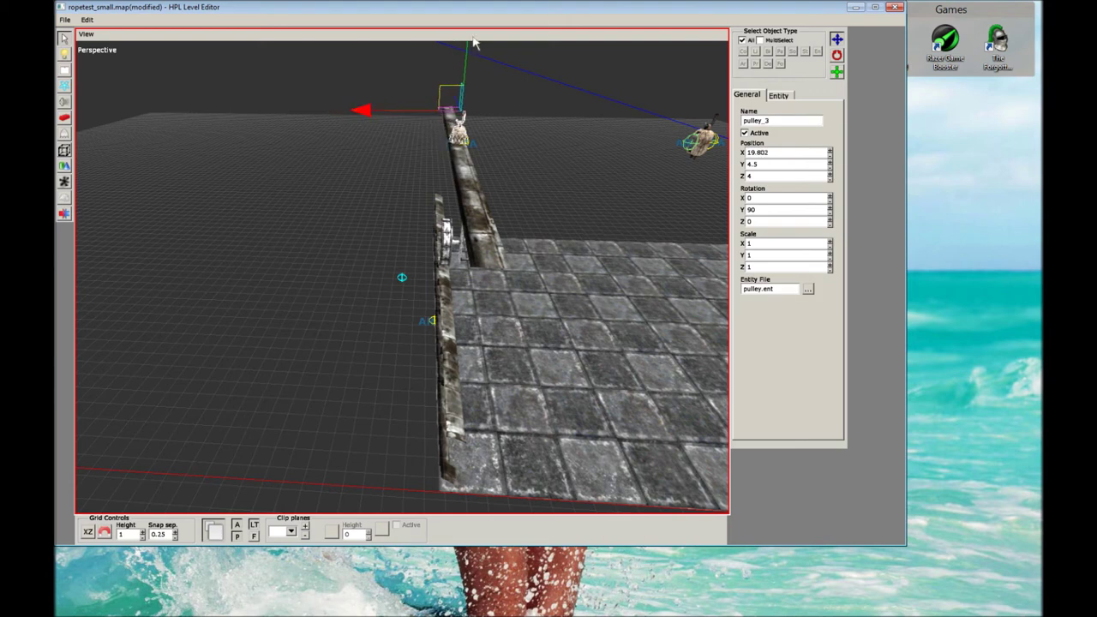
drag(468, 60, 461, 68)
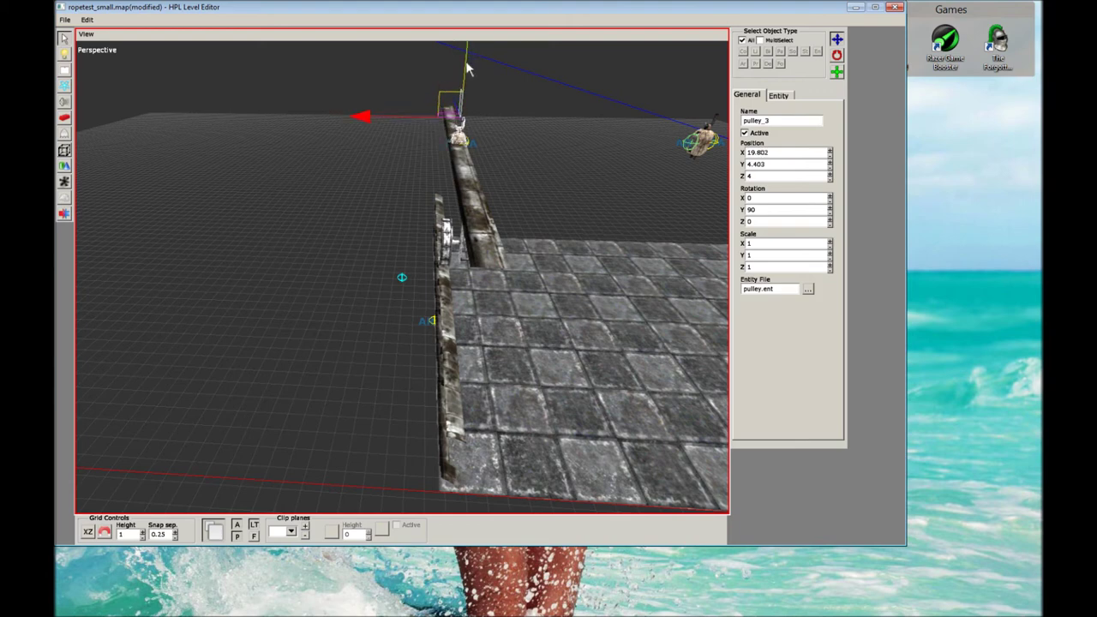
click(361, 84)
key(ctrl+s)
scroll(363, 85, down, 3)
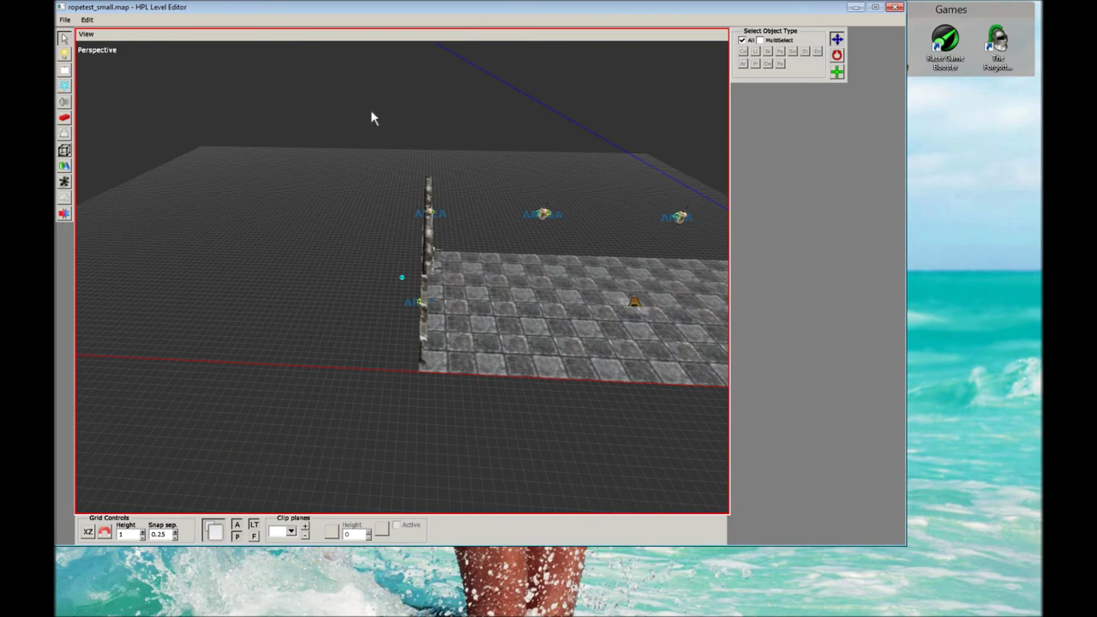
mouse_move(370, 110)
alt+mouse_down()
mouse_move(289, 95)
mouse_move(368, 111)
mouse_move(397, 130)
mouse_move(450, 127)
mouse_move(431, 129)
alt+mouse_up()
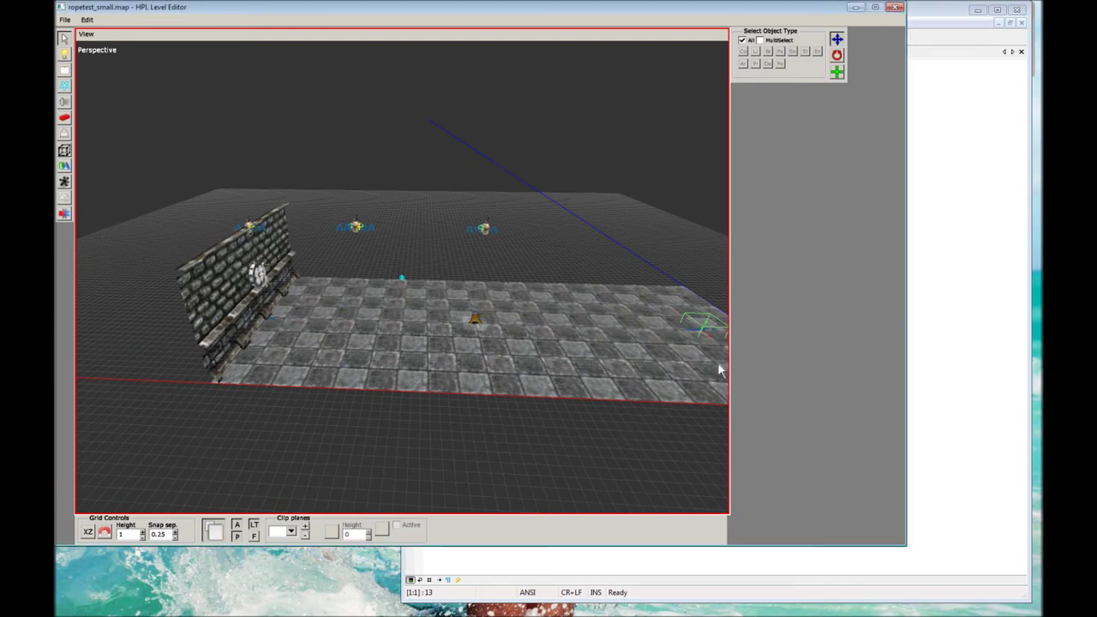
Bring up ropetest_small.hps and highlight the InteractConnectPropWithRope call text.
click(942, 169)
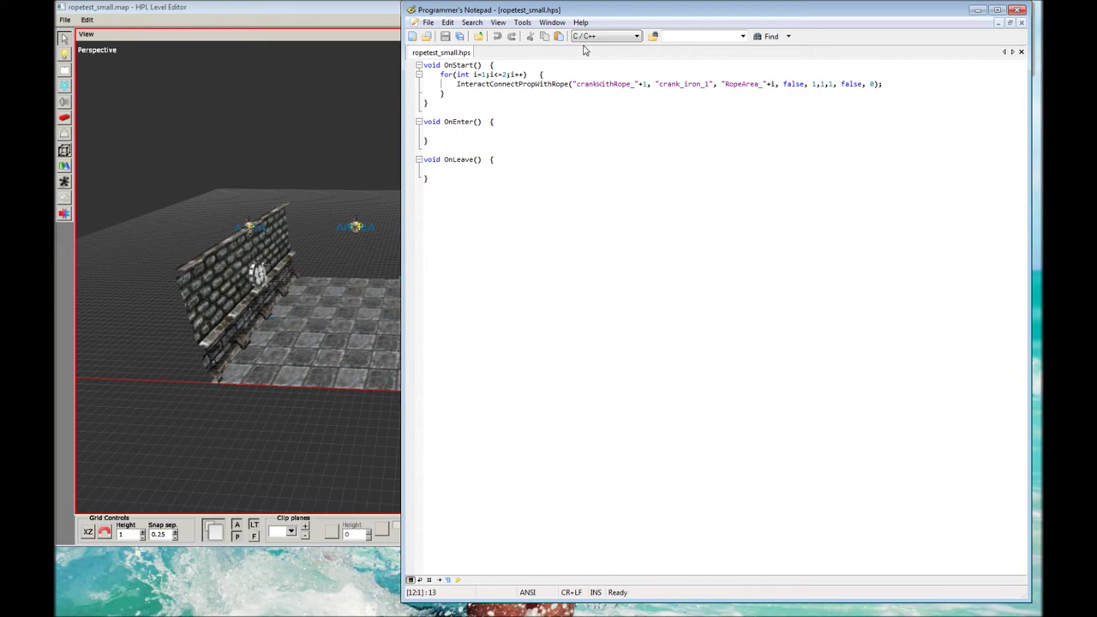
drag(457, 84, 907, 79)
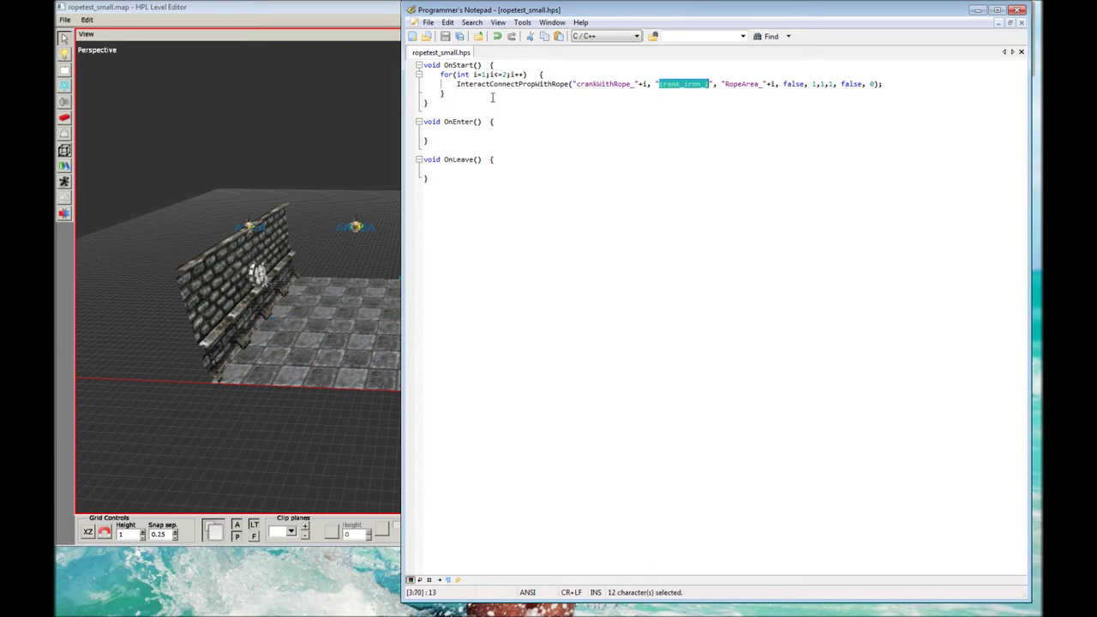
Select the wall crank and compare its name, crank_iron_1, against the script.
click(238, 260)
click(272, 281)
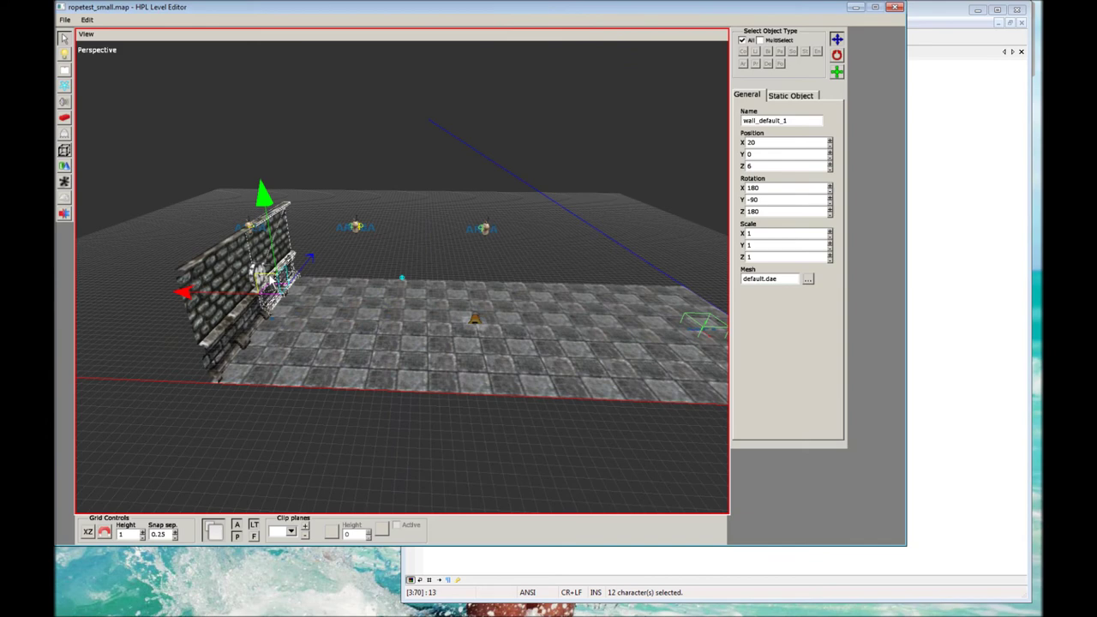
click(260, 275)
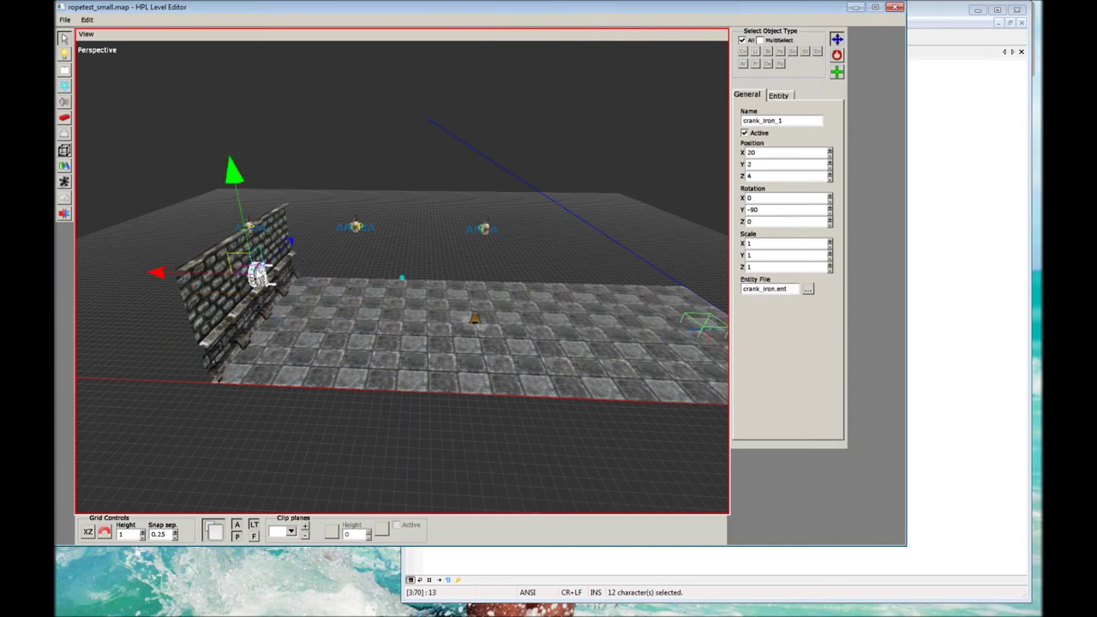
key(alt+Tab)
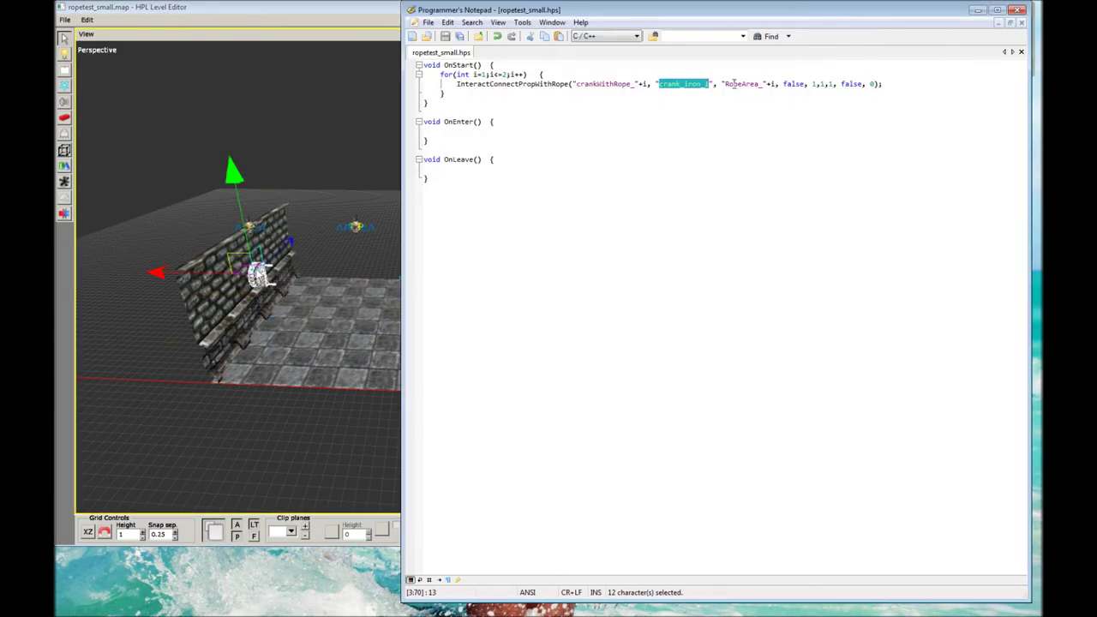
key(alt+Tab)
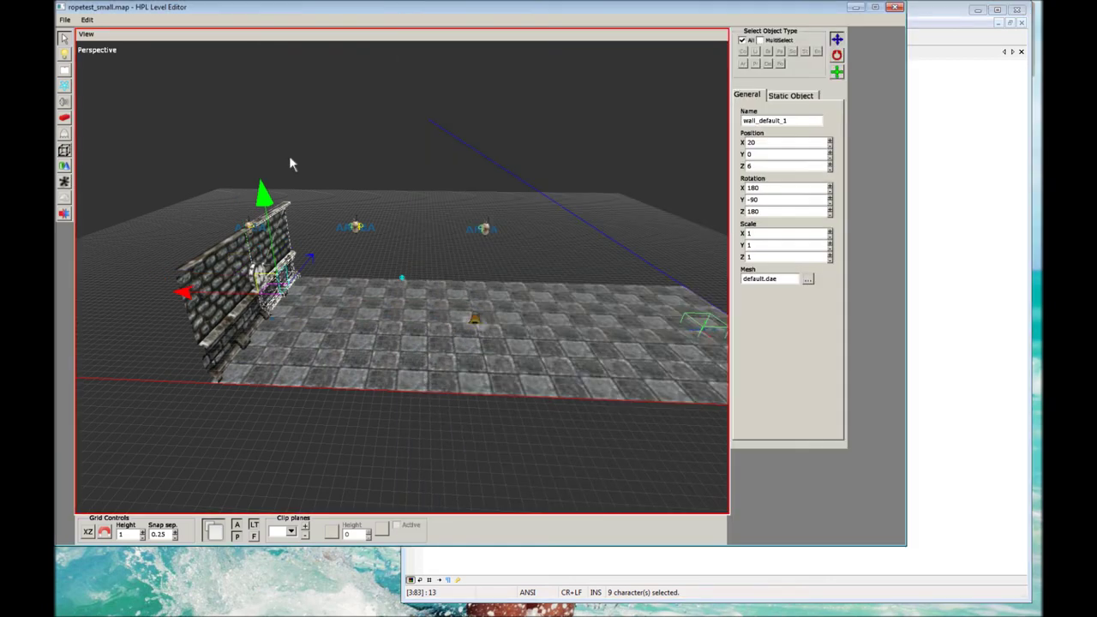
Check that RopeArea_1 and RopeArea_2 match the script, then minimize Programmer's Notepad.
click(260, 230)
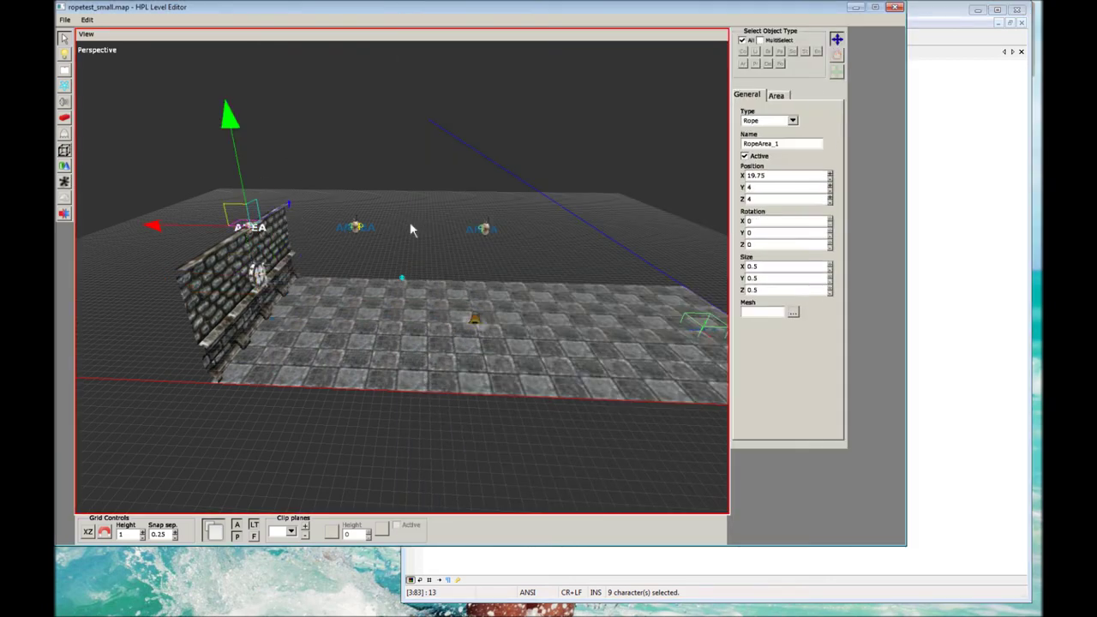
click(371, 232)
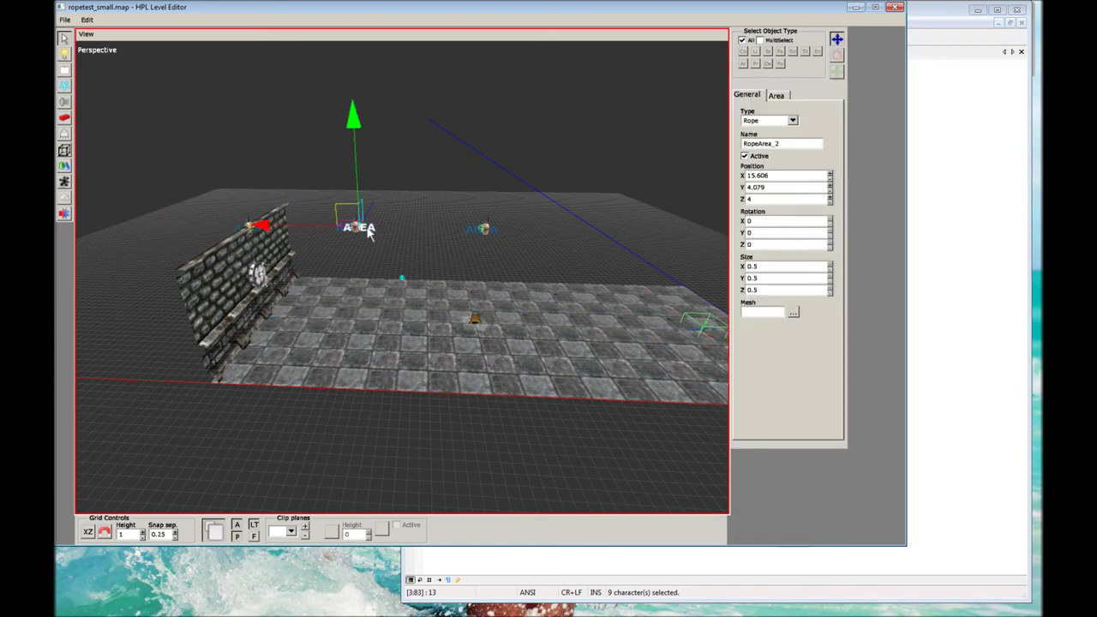
key(alt+Tab)
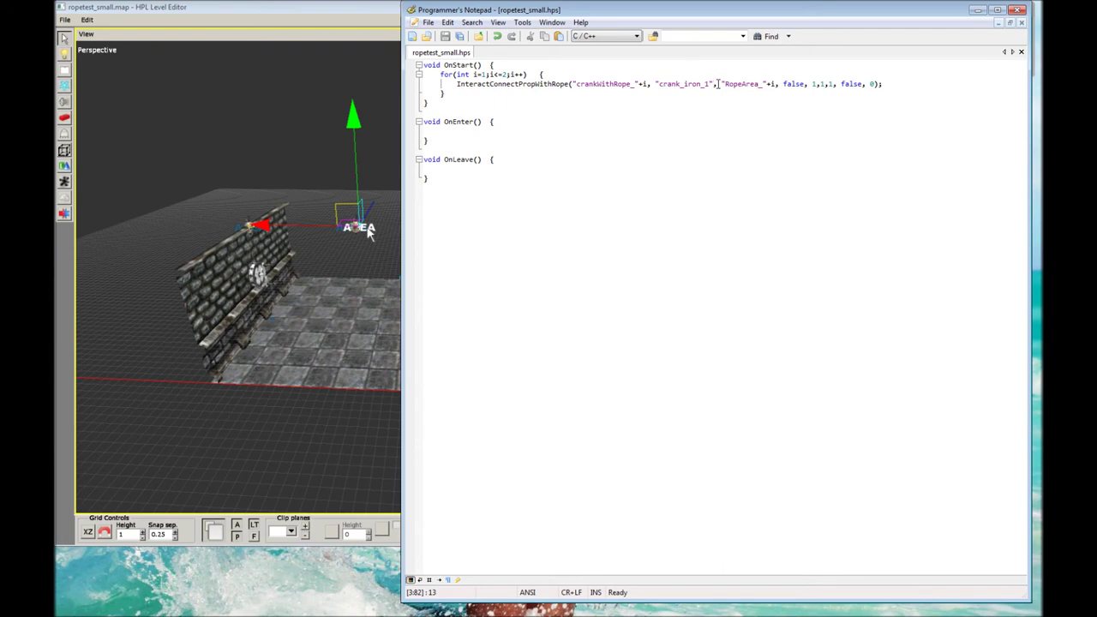
click(975, 12)
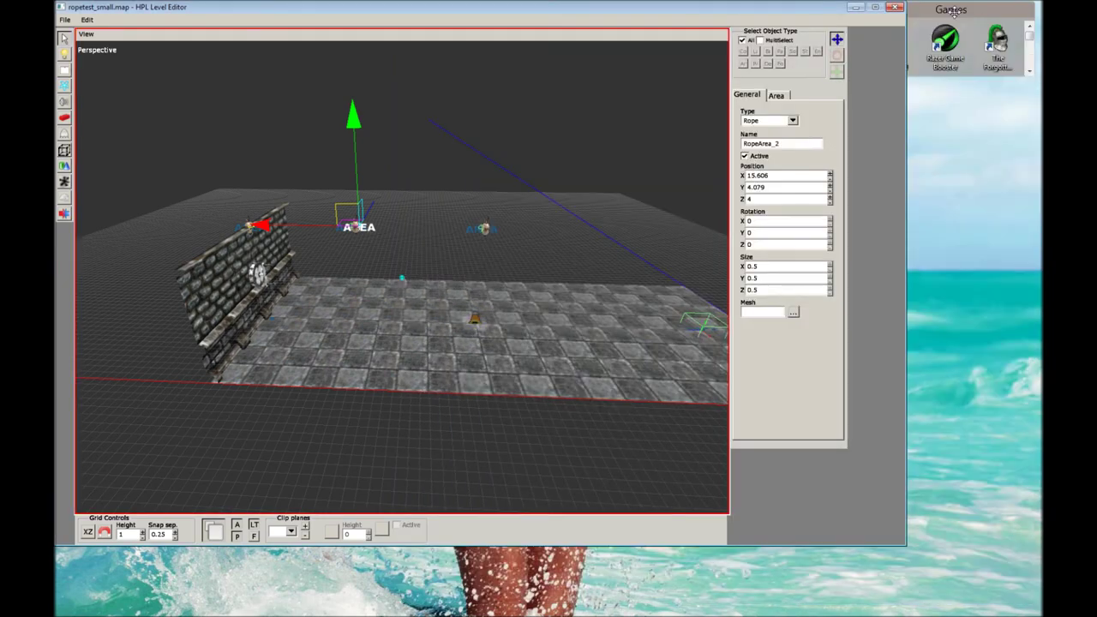
Minimize the editor and walk forward in-game to the iron crank on the brick wall.
click(856, 7)
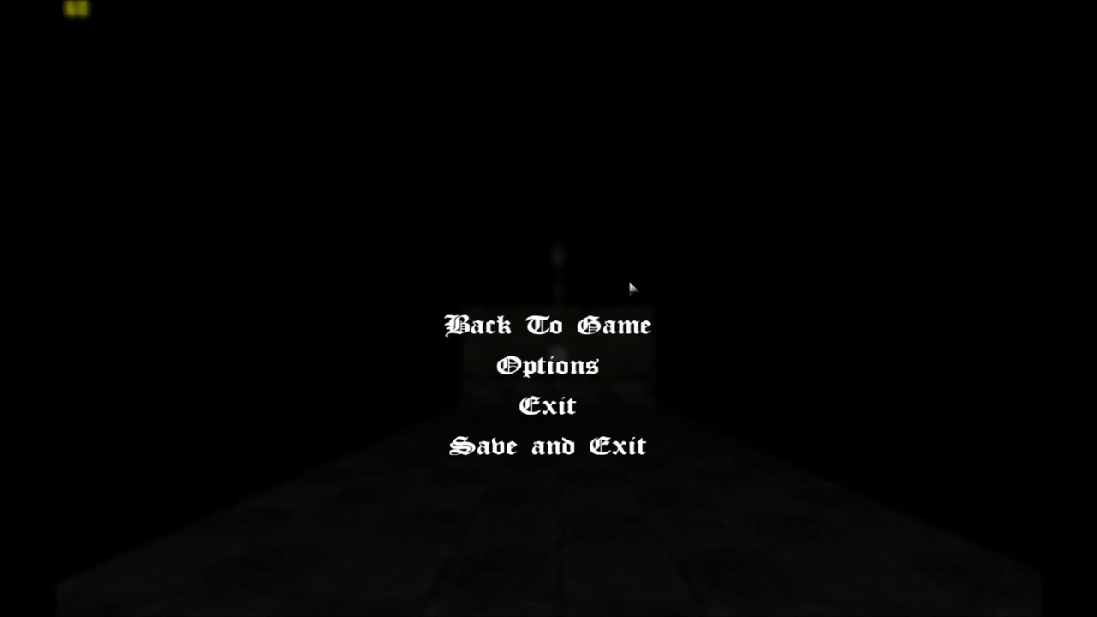
key(w)
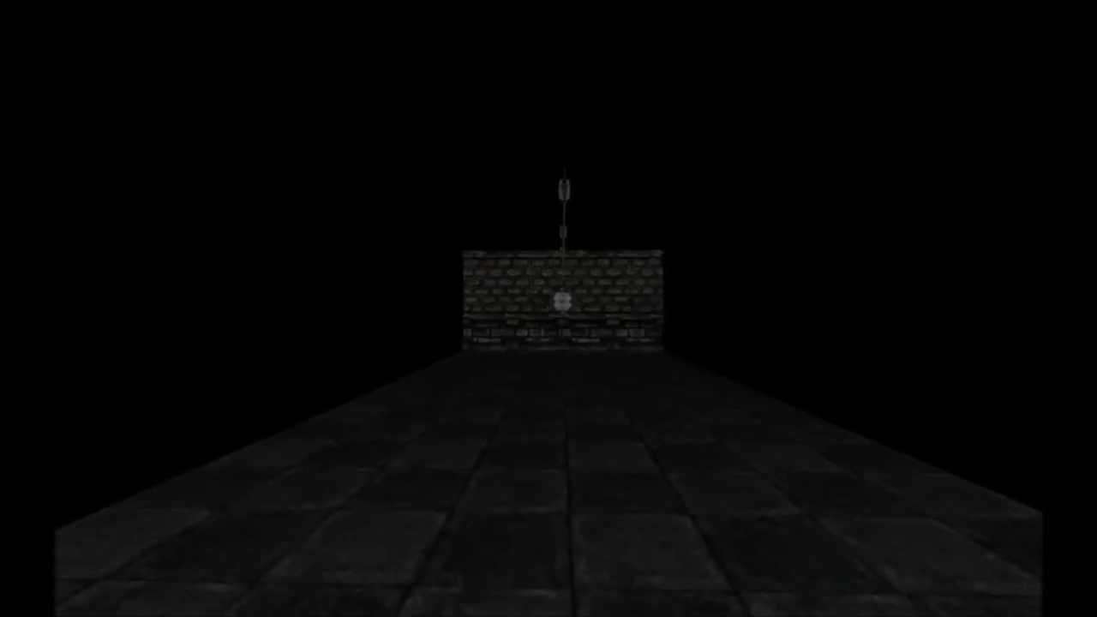
key(w)
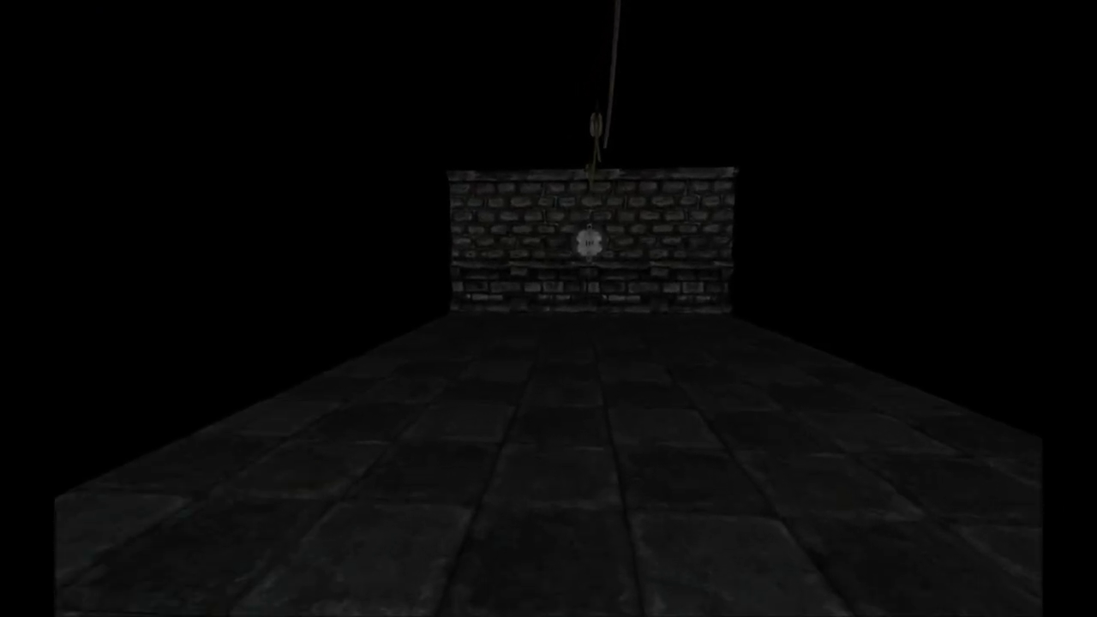
key(w)
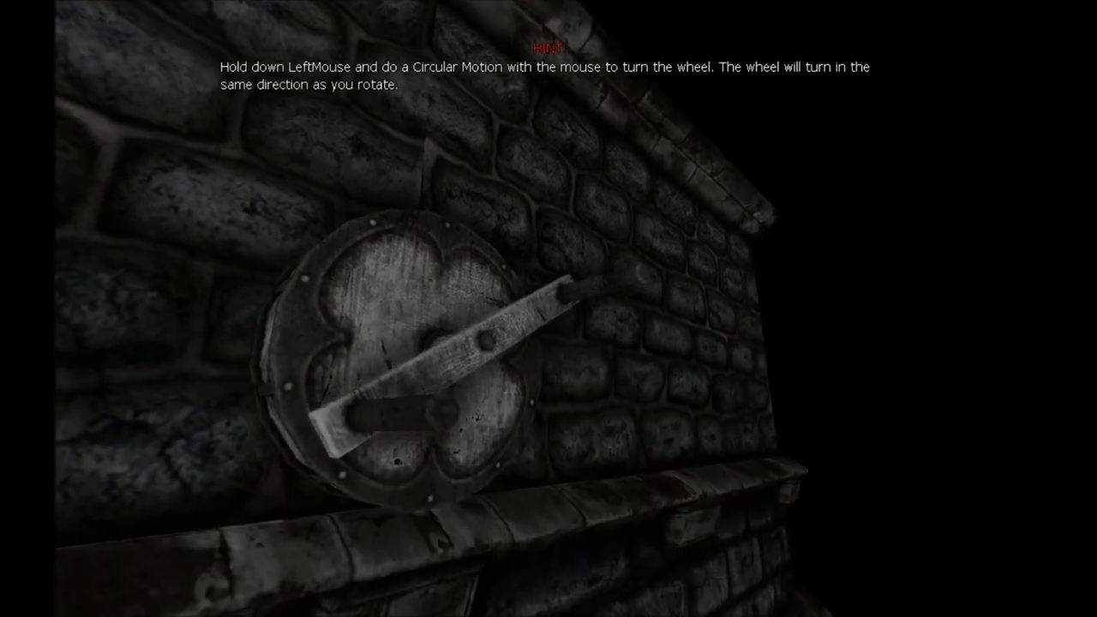
Drag the crank handle around partway until it stands upright, winding the ropes.
mouse_move(548, 309)
mouse_down()
mouse_move(514, 258)
mouse_move(479, 309)
mouse_move(514, 360)
mouse_move(565, 325)
mouse_up()
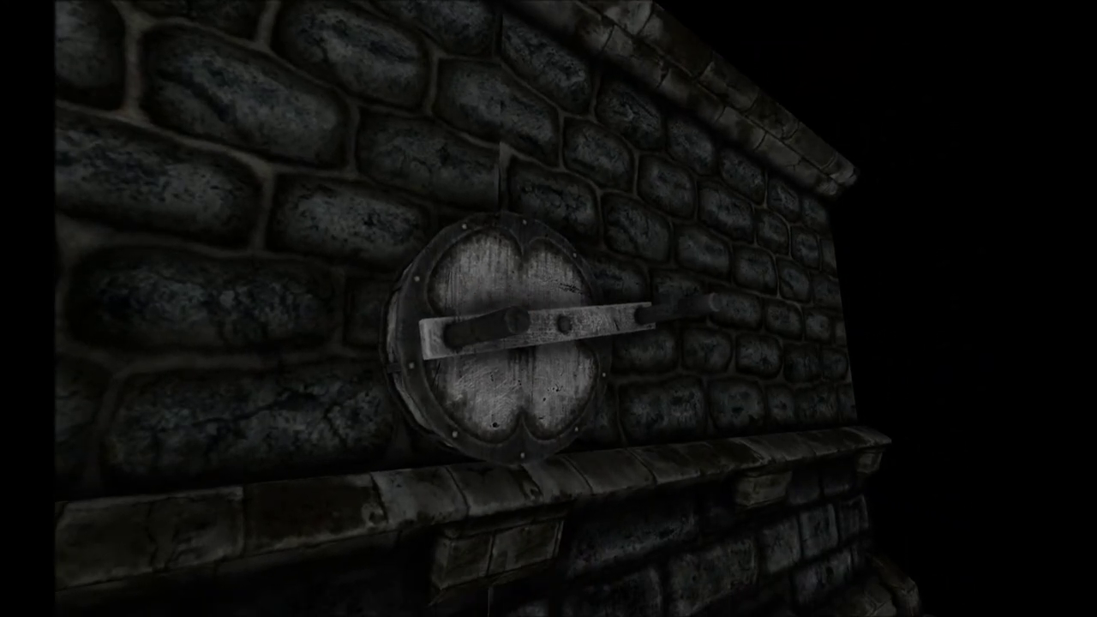
drag(548, 308, 545, 302)
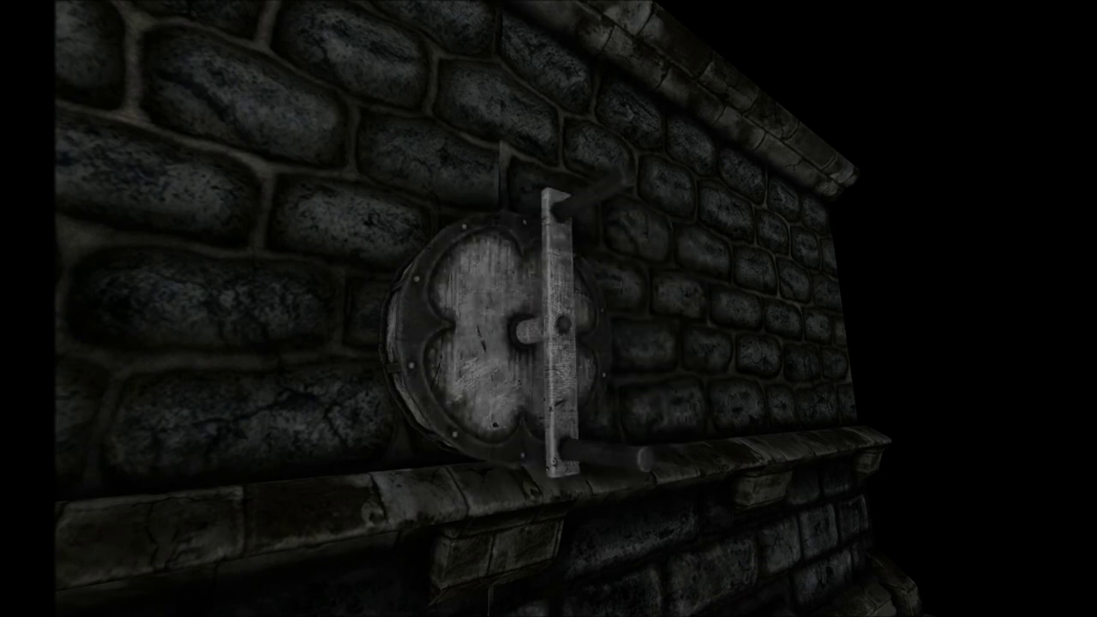